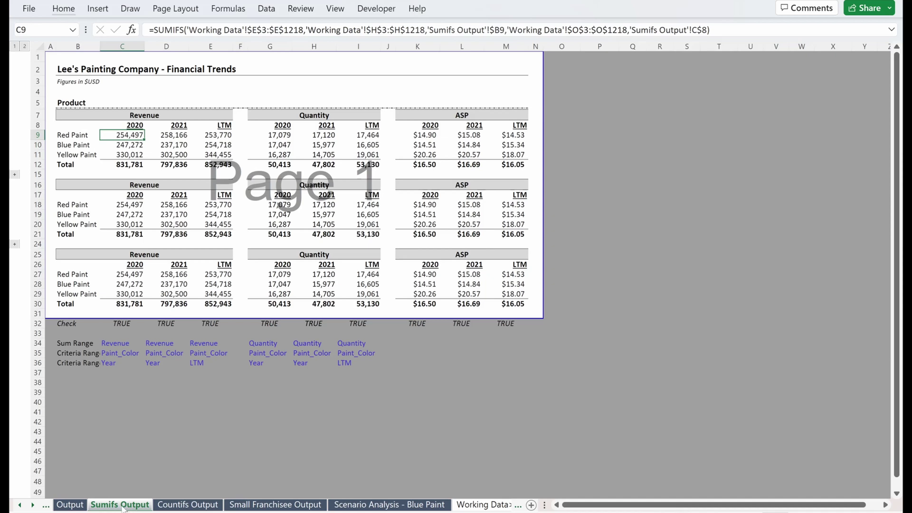
# Duplicate the Sumifs Output sheet to create a copy
pyautogui.moveTo(122, 508); pyautogui.dragTo(169, 507)
pyautogui.rightClick(175, 508)
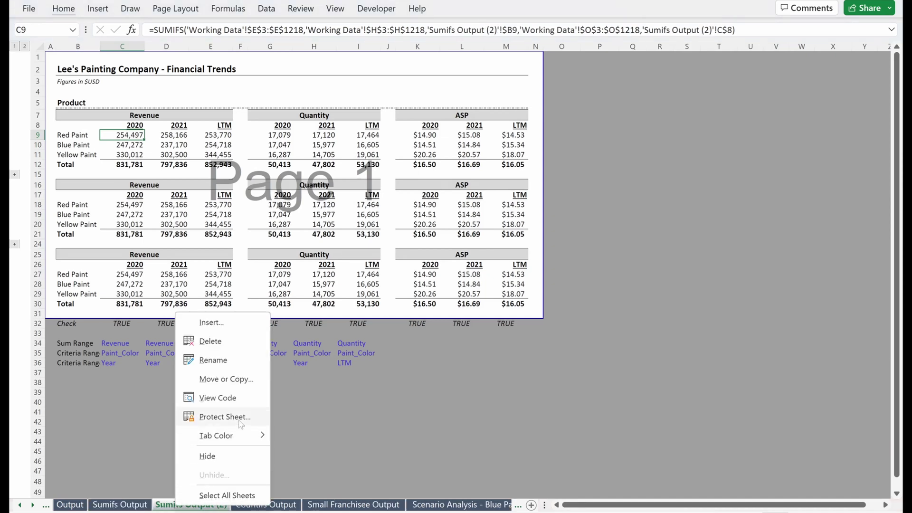
pyautogui.rightClick(126, 507)
pyautogui.click(179, 379)
pyautogui.click(95, 458)
pyautogui.click(250, 479)
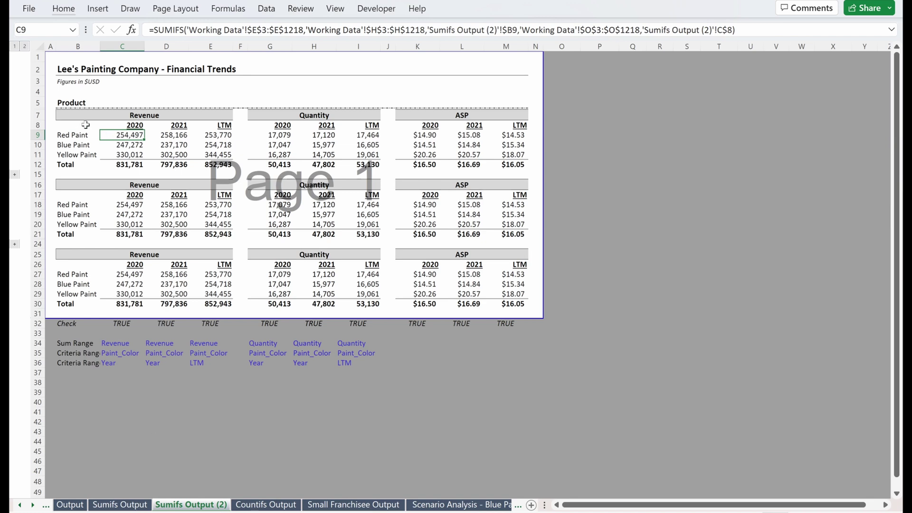
# Delete rows 7–24 so the copy keeps only one Product table
pyautogui.moveTo(83, 118); pyautogui.dragTo(78, 248)
pyautogui.hotkey('shift', 'space')
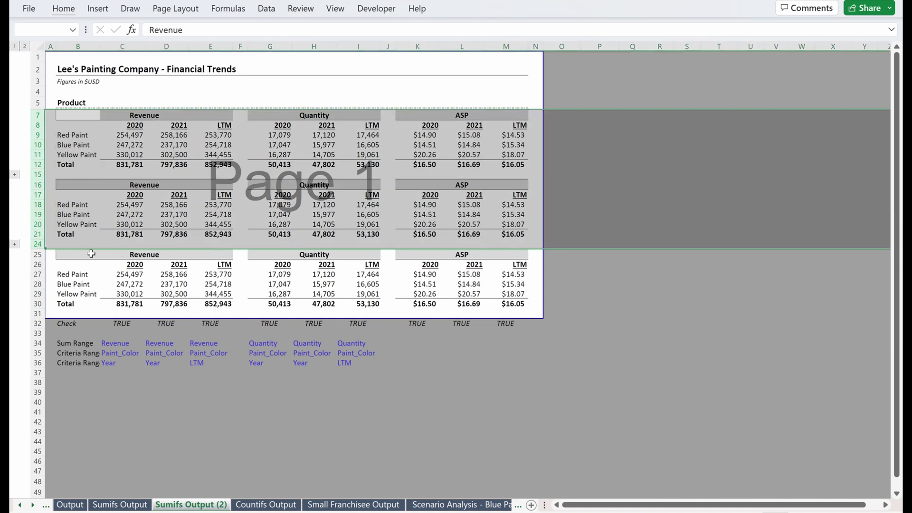
pyautogui.hotkey('ctrl', '-')
# Inspect the Red Paint revenue formulas in C9, D9 and E9 without changing them
pyautogui.click(108, 135)
pyautogui.press('F2')
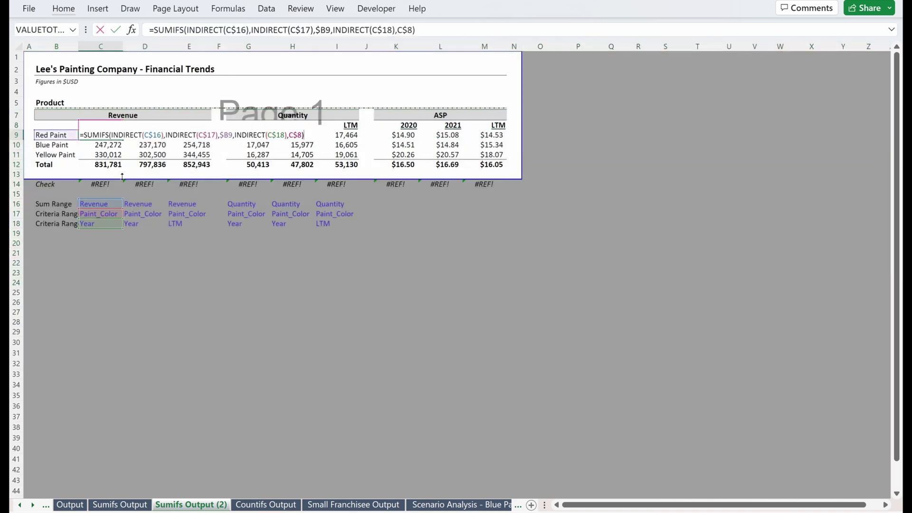
pyautogui.press('Tab')
pyautogui.press('F2')
pyautogui.press('Tab')
pyautogui.press('F2')
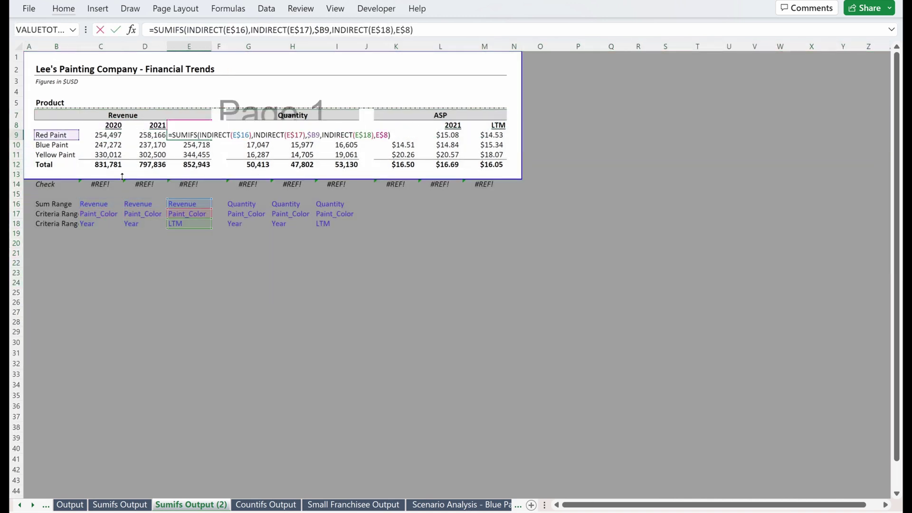
pyautogui.press('Escape')
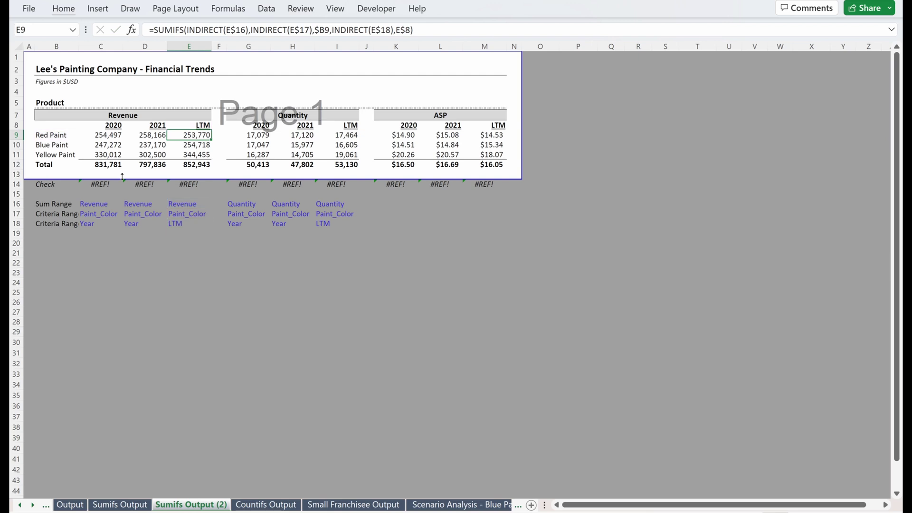
# Insert a blank row 9 above Red Paint
pyautogui.press('Left')
pyautogui.press('Left')
pyautogui.hotkey('shift', 'space')
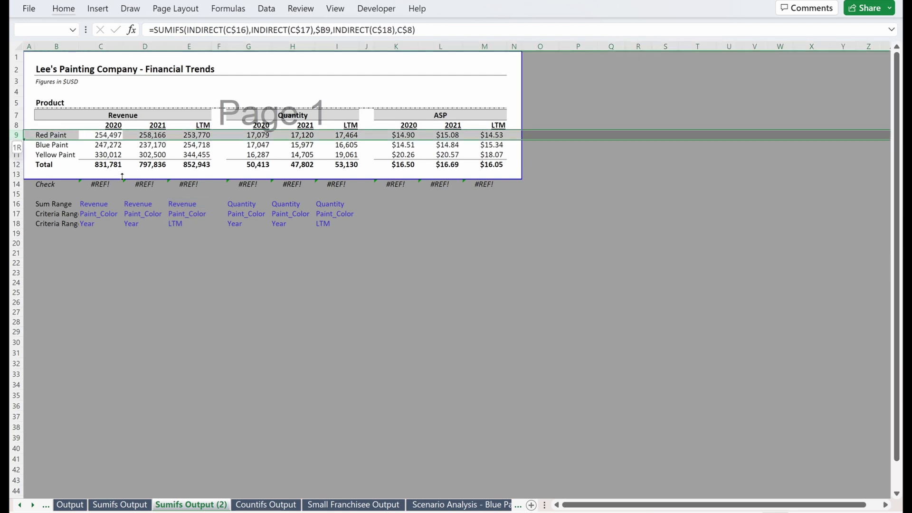
pyautogui.hotkey('ctrl', 'shift', '+')
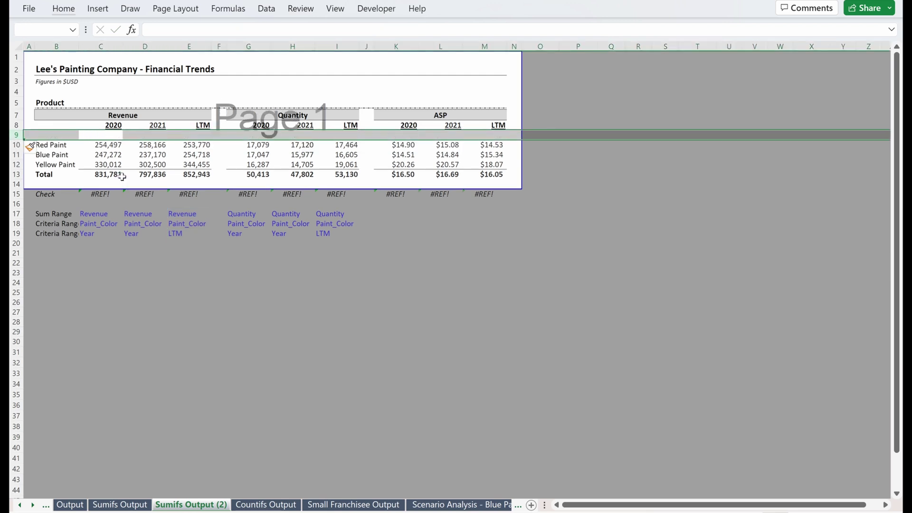
pyautogui.click(56, 137)
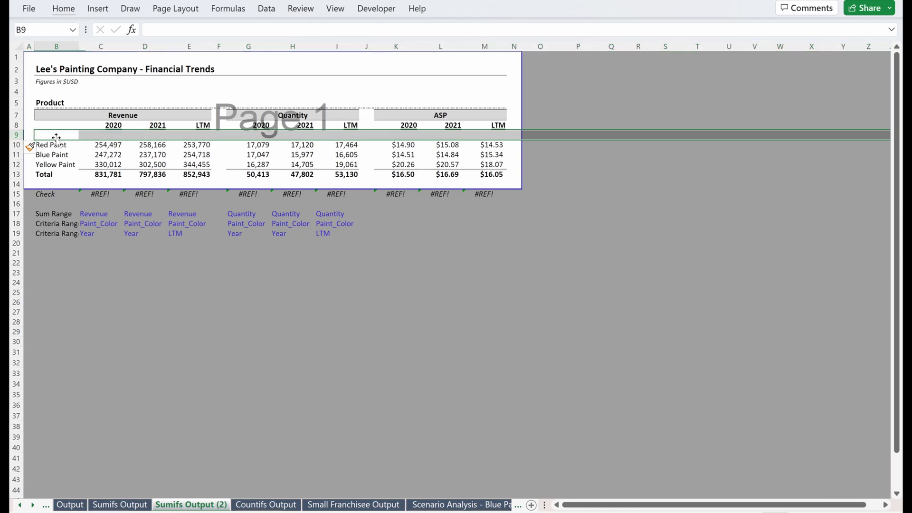
pyautogui.click(105, 145)
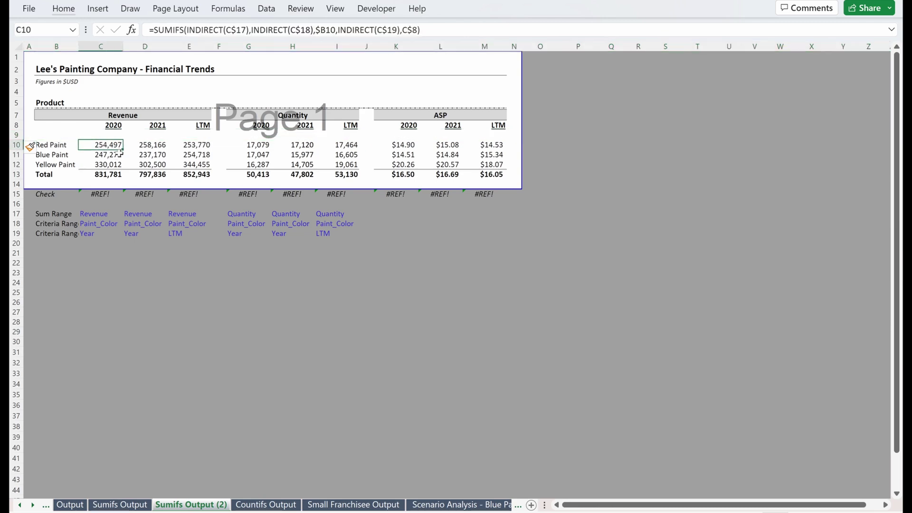
# Copy Corporate, Large Franchisee and Small Franchisee from Countifs Output B9:B11 into B22:B24
pyautogui.click(270, 503)
pyautogui.moveTo(122, 214); pyautogui.dragTo(120, 224)
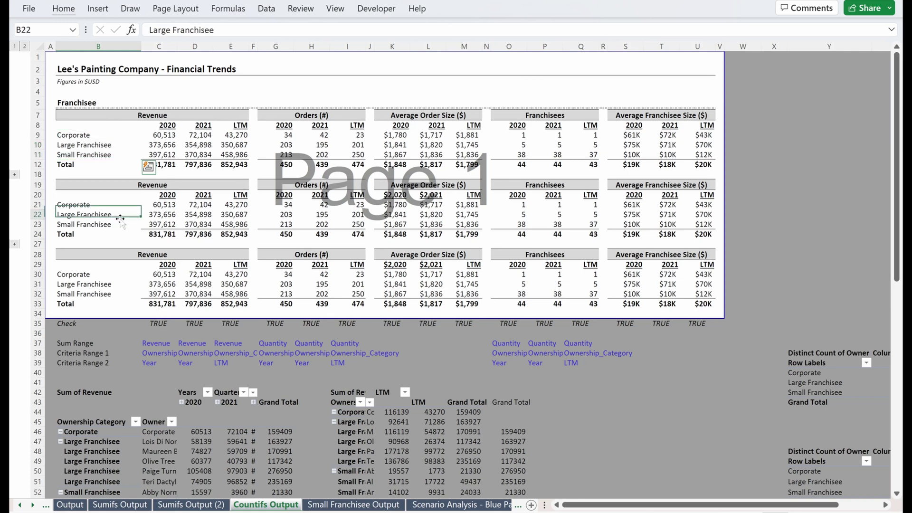
pyautogui.moveTo(95, 138); pyautogui.dragTo(93, 154)
pyautogui.hotkey('ctrl', 'c')
pyautogui.click(218, 506)
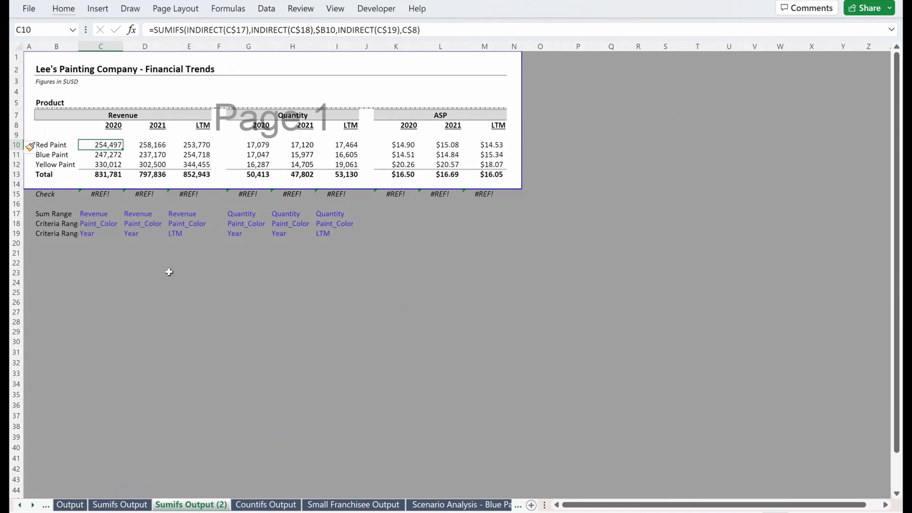
pyautogui.click(55, 265)
pyautogui.hotkey('ctrl', 'v')
pyautogui.press('Down')
pyautogui.press('Down')
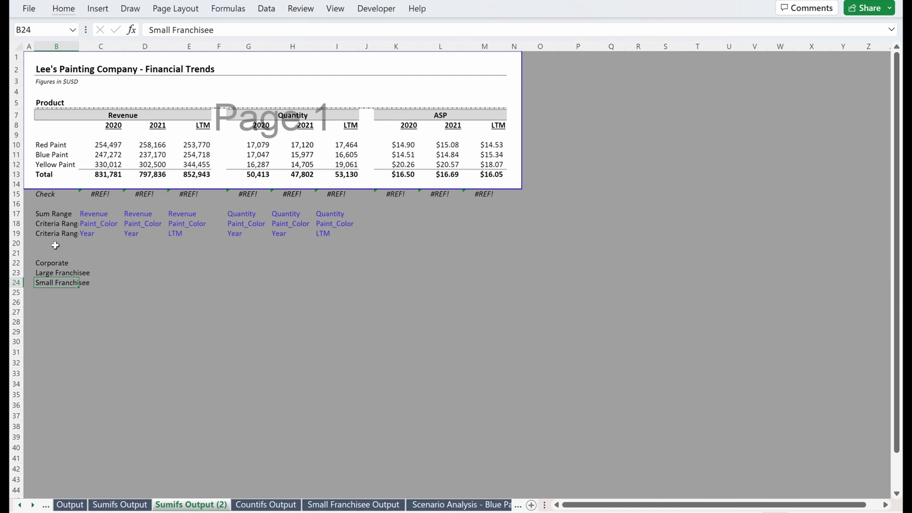
# Copy the Corporate label into B9 as an italic heading above Red Paint
pyautogui.click(66, 264)
pyautogui.hotkey('ctrl', 'c')
pyautogui.click(67, 138)
pyautogui.hotkey('ctrl', 'v')
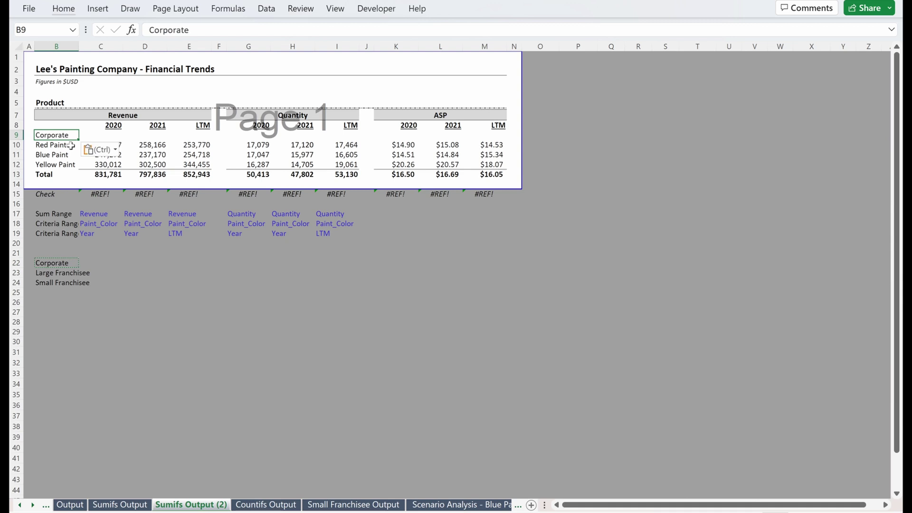
pyautogui.press('Escape')
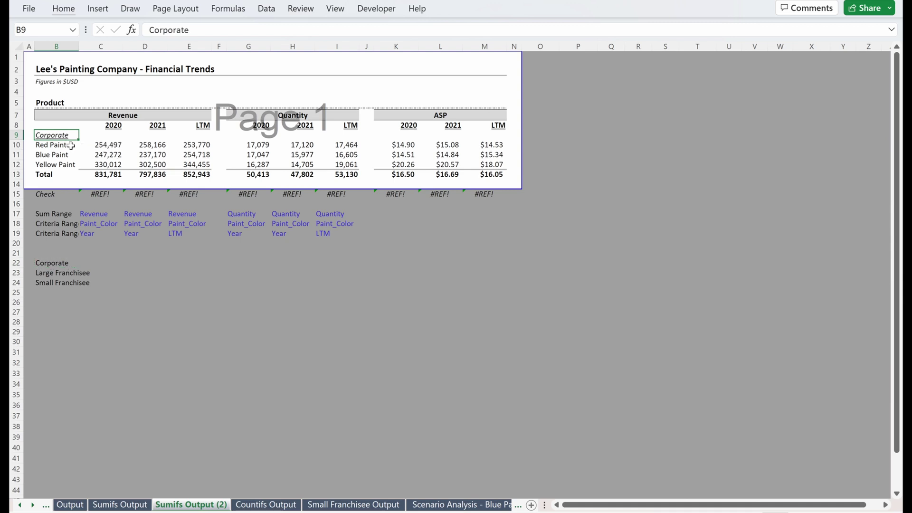
# Increase the indent of the Red, Blue and Yellow Paint labels in B10:B12
pyautogui.moveTo(71, 145); pyautogui.dragTo(81, 167)
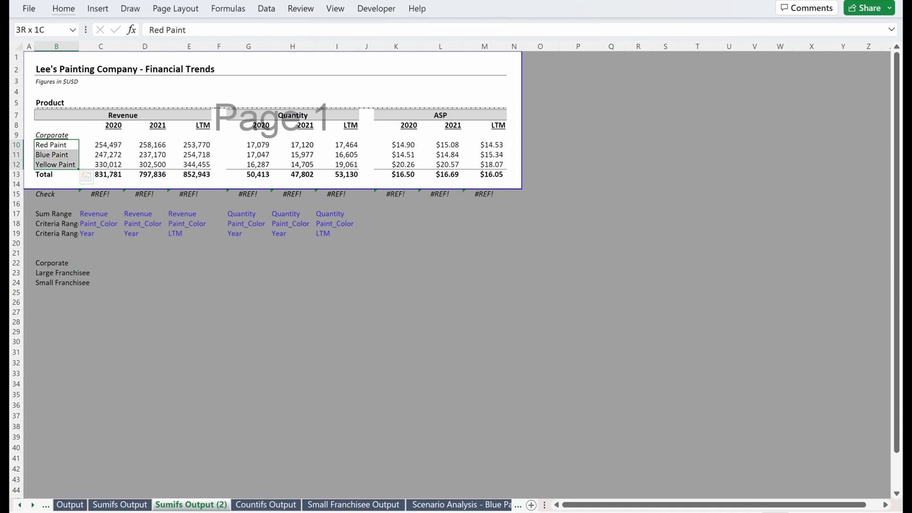
pyautogui.click(66, 11)
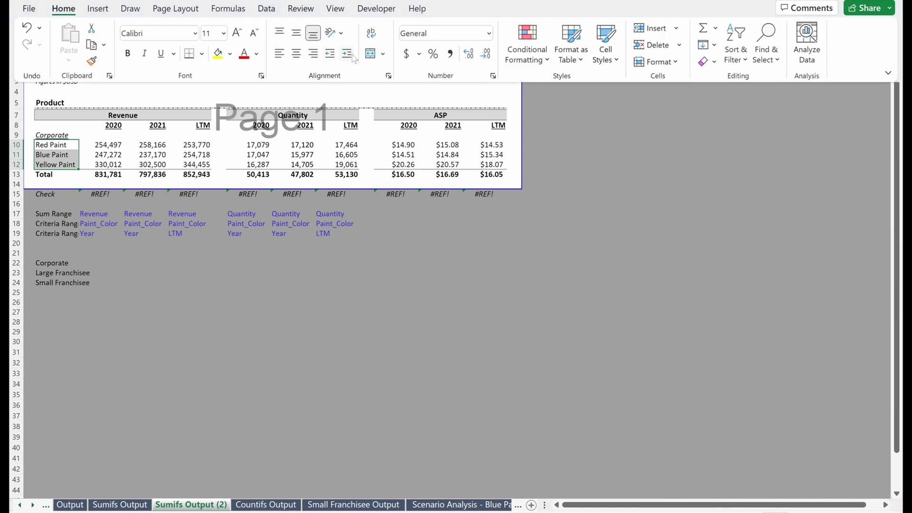
pyautogui.click(347, 54)
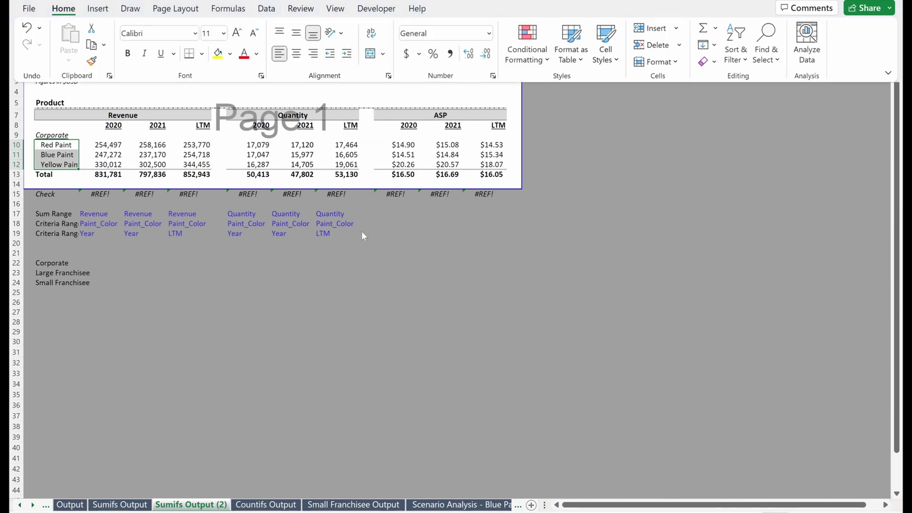
pyautogui.click(80, 157)
pyautogui.hotkey('ctrl', 'z')
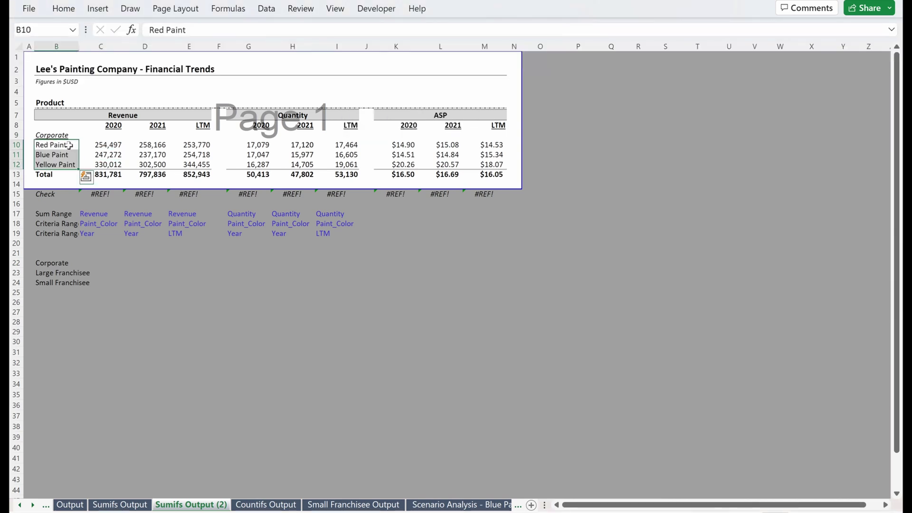
pyautogui.click(68, 146)
pyautogui.hotkey('ctrl', 'shift', 'Down')
pyautogui.hotkey('shift', 'Up')
pyautogui.hotkey('alt', 'h')
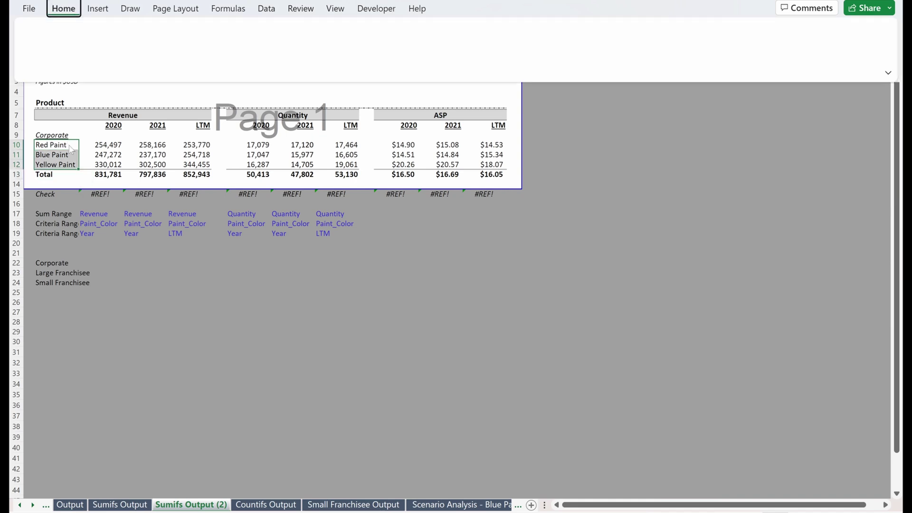
pyautogui.press('6')
pyautogui.press('Down')
pyautogui.press('Down')
pyautogui.press('Up')
pyautogui.press('Up')
pyautogui.hotkey('shift', 'Down')
pyautogui.hotkey('shift', 'Down')
pyautogui.hotkey('shift', 'Down')
# Set column B width to 15 so the labels fit
pyautogui.press('alt')
pyautogui.write('how10')
pyautogui.press('Return')
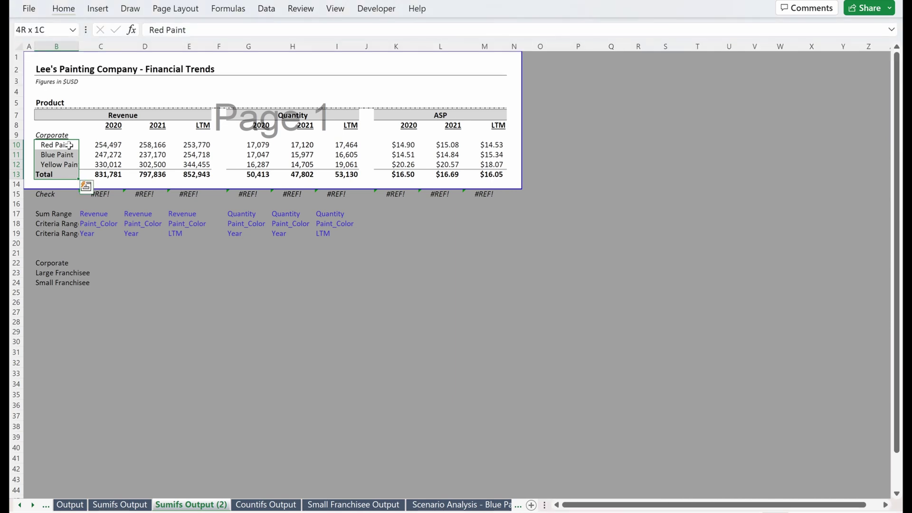
pyautogui.press('alt')
pyautogui.write('how15')
pyautogui.press('Return')
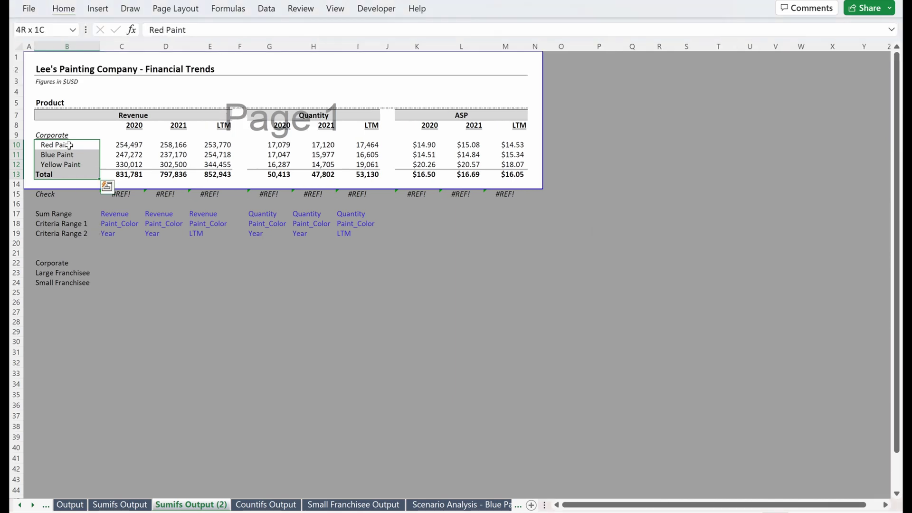
pyautogui.click(70, 146)
pyautogui.press('Up')
pyautogui.press('Down')
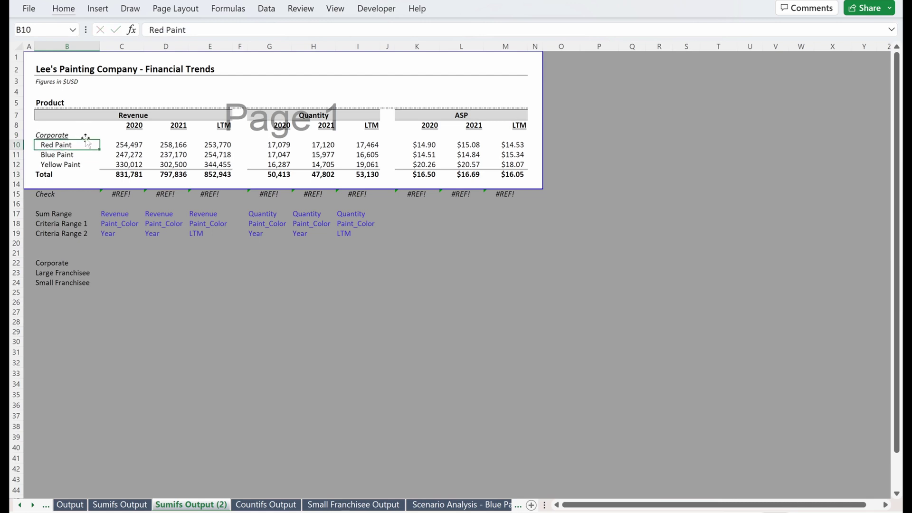
# Start C10's SUMIFS with INDIRECT(C$17) as sum range and INDIRECT(C$18) as criteria range
pyautogui.click(114, 145)
pyautogui.write('=sumifs')
pyautogui.press('Tab')
pyautogui.write('ind')
pyautogui.press('Tab')
pyautogui.press('Down')
pyautogui.press('Down')
pyautogui.press('Down')
pyautogui.press('Down')
pyautogui.press('Down')
pyautogui.press('Down')
pyautogui.press('Down')
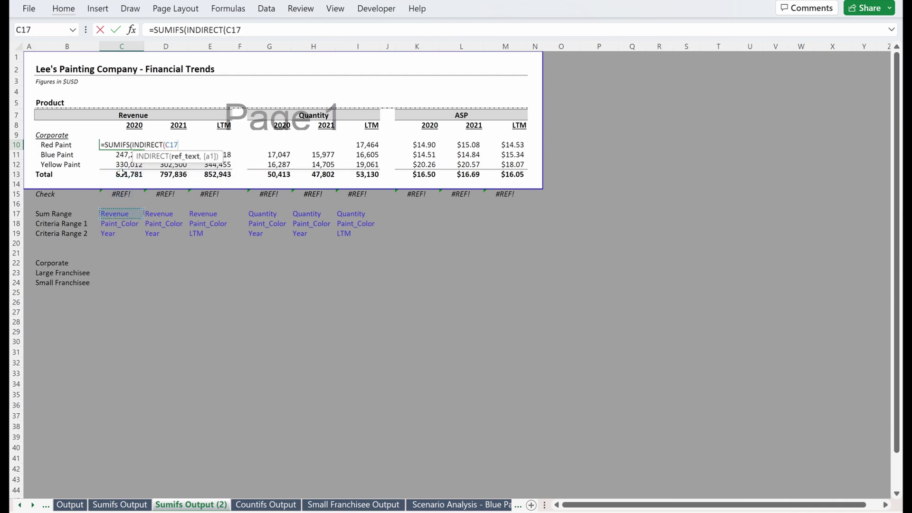
pyautogui.press('F4')
pyautogui.press('F4')
pyautogui.write('),')
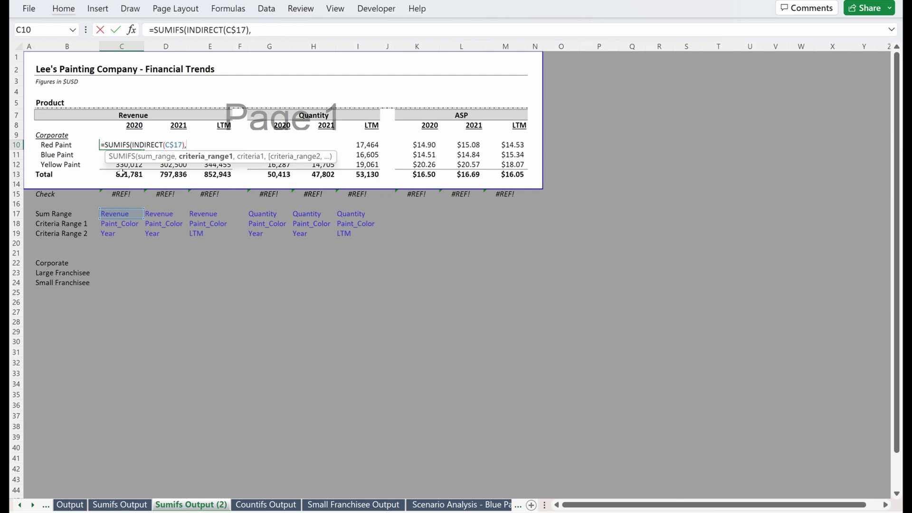
pyautogui.write('ind')
pyautogui.press('Tab')
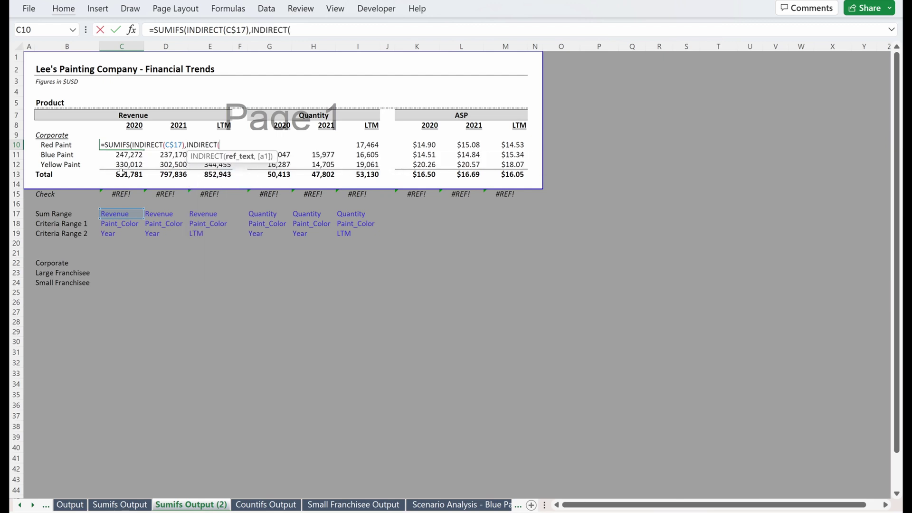
pyautogui.press('Down')
pyautogui.press('Down')
pyautogui.press('Down')
pyautogui.press('Down')
pyautogui.press('Down')
pyautogui.press('Down')
pyautogui.press('Down')
pyautogui.press('Down')
pyautogui.press('F4')
pyautogui.press('F4')
pyautogui.write('),')
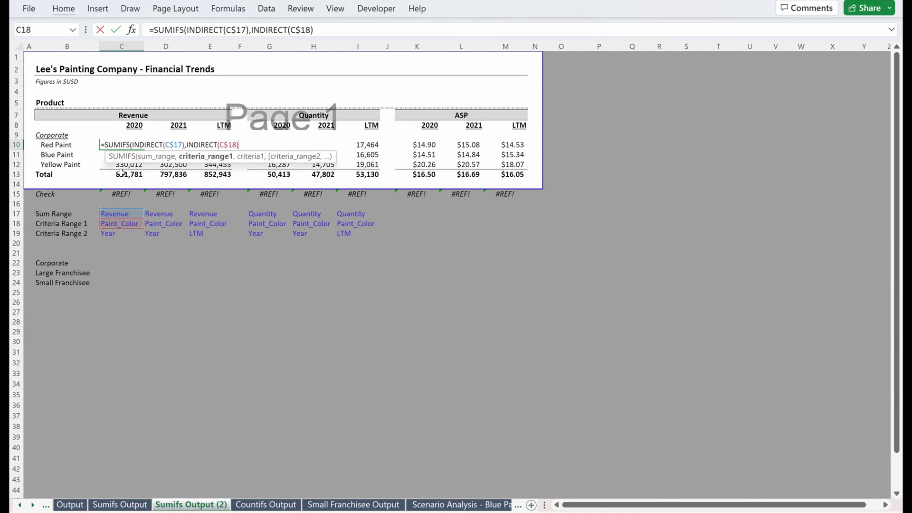
# Finish C10's SUMIFS with criterion $B10, then INDIRECT(C$19) matched to year C$8
pyautogui.press('Left')
pyautogui.press('Left')
pyautogui.press('Right')
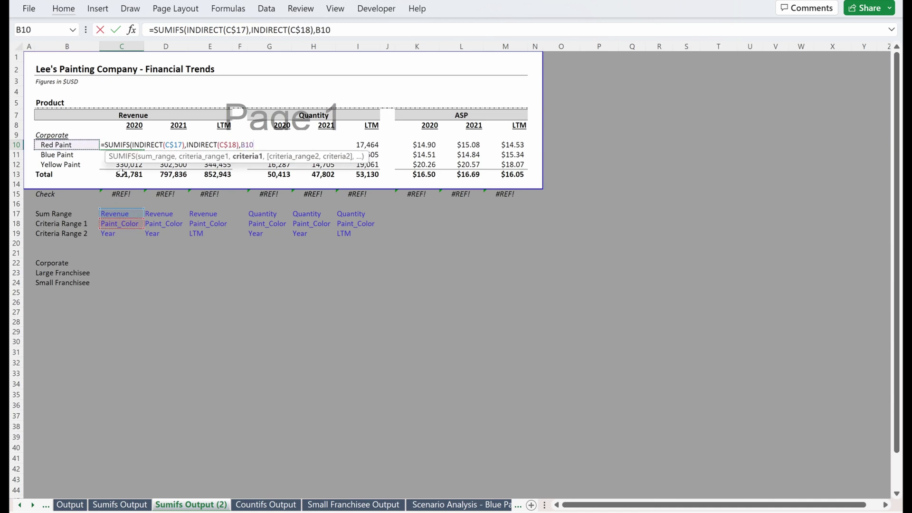
pyautogui.press('F4')
pyautogui.press('F4')
pyautogui.press('F4')
pyautogui.write(',')
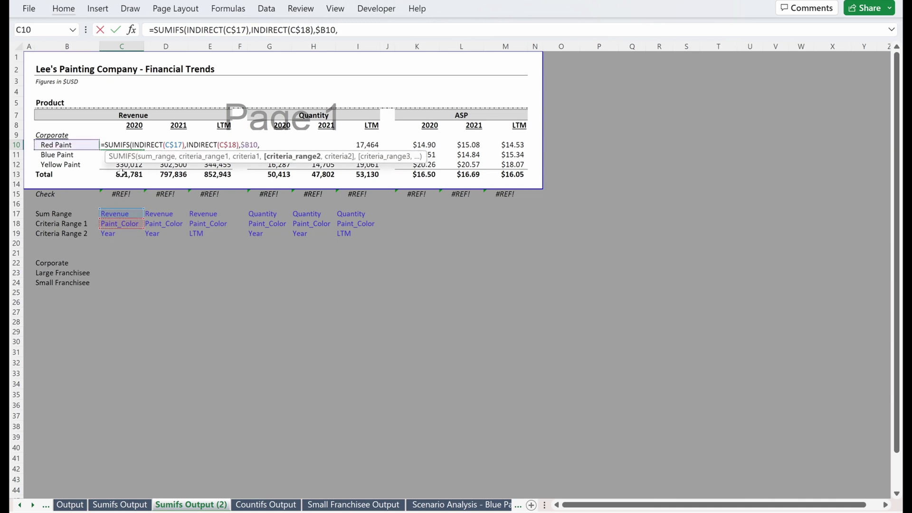
pyautogui.write('indi')
pyautogui.press('Tab')
pyautogui.press('Down')
pyautogui.press('Down')
pyautogui.press('Down')
pyautogui.press('Down')
pyautogui.press('Down')
pyautogui.press('Down')
pyautogui.press('Down')
pyautogui.press('Down')
pyautogui.press('Down')
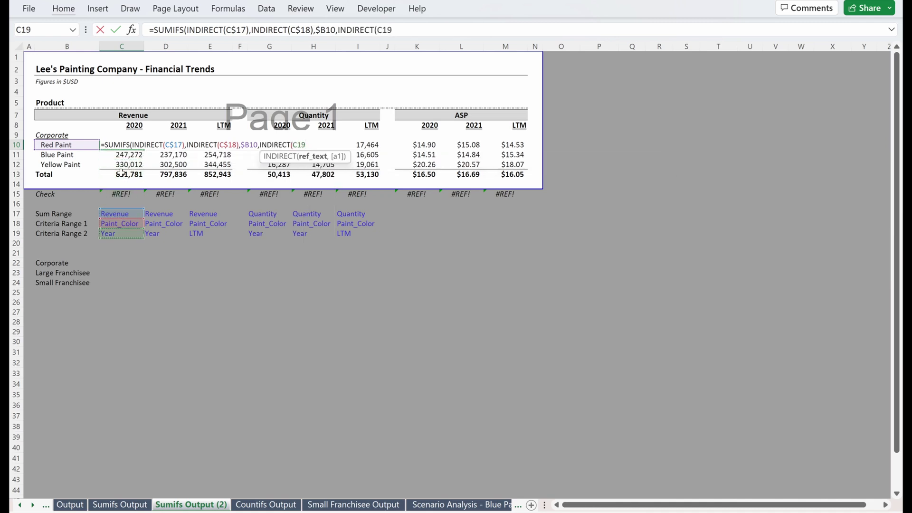
pyautogui.press('F4')
pyautogui.press('F4')
pyautogui.write('),')
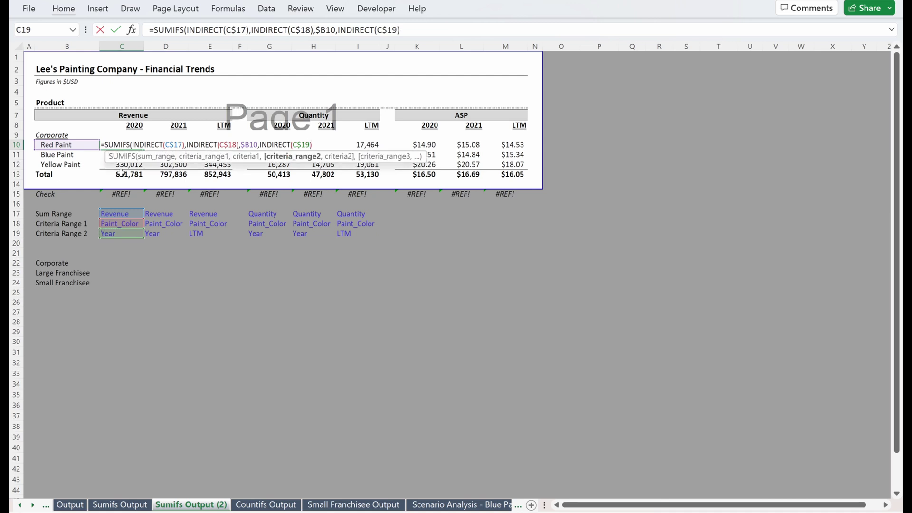
pyautogui.press('Up')
pyautogui.press('Up')
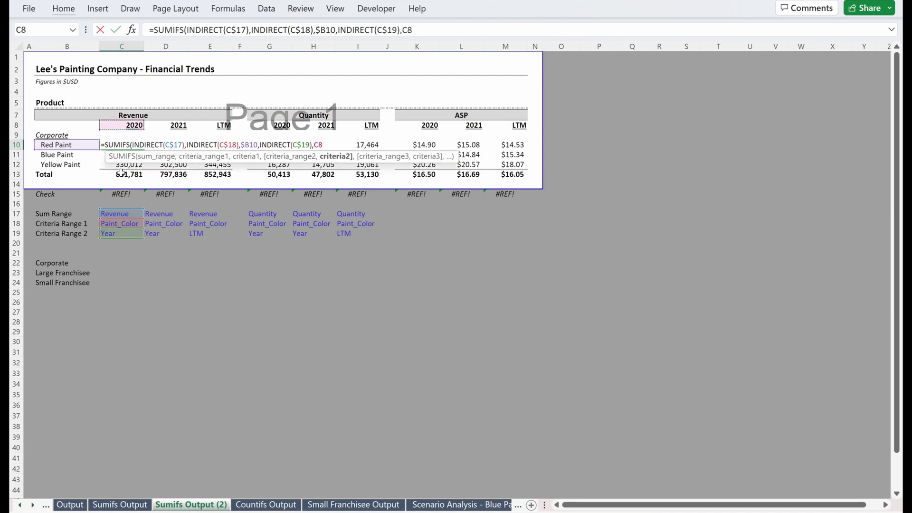
pyautogui.press('F4')
pyautogui.press('F4')
pyautogui.press('Return')
# Paste the C10 formula only into C10:E12 and check the resulting paint formulas
pyautogui.press('Return')
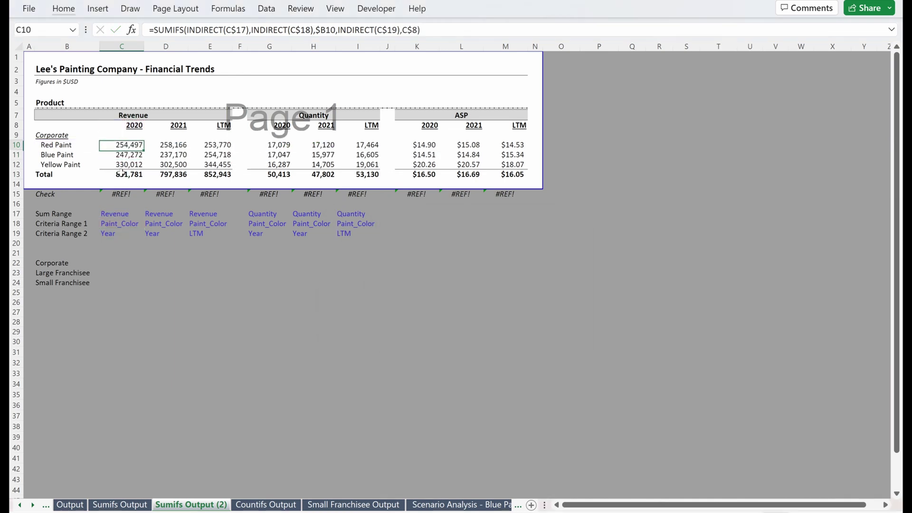
pyautogui.hotkey('shift', 'Up')
pyautogui.hotkey('ctrl', 'alt', 'v')
pyautogui.press('Return')
pyautogui.press('Down')
pyautogui.press('F2')
pyautogui.press('Return')
pyautogui.press('F2')
pyautogui.press('Return')
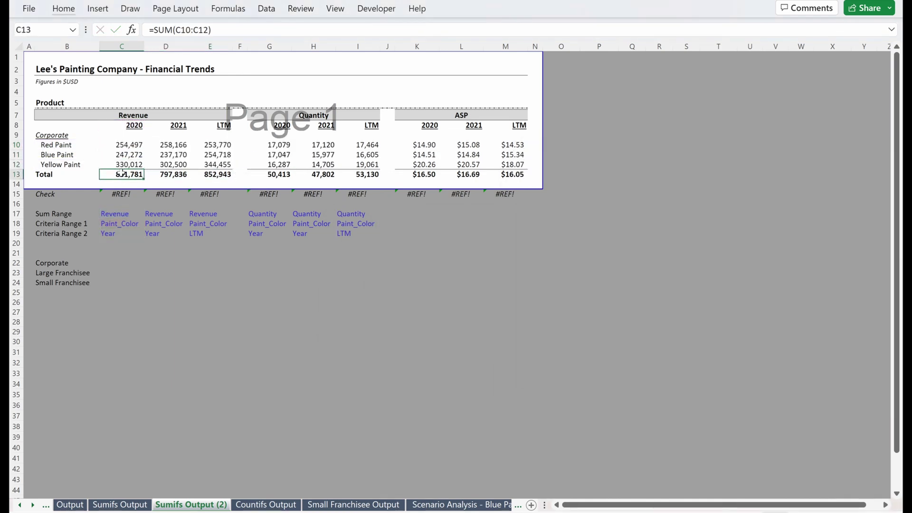
pyautogui.press('Up')
pyautogui.press('Up')
pyautogui.press('Up')
pyautogui.press('F2')
pyautogui.press('Left')
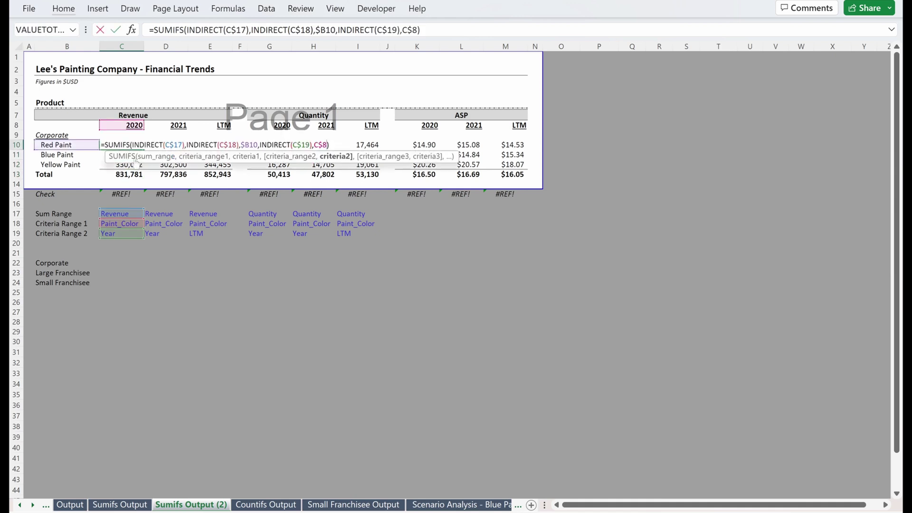
# Copy the Criteria Range 2 row into row 20 and relabel it Criteria Range 3
pyautogui.press('Escape')
pyautogui.click(77, 243)
pyautogui.press('Up')
pyautogui.hotkey('shift', 'Right')
pyautogui.hotkey('shift', 'Right')
pyautogui.hotkey('shift', 'Right')
pyautogui.hotkey('shift', 'Right')
pyautogui.hotkey('shift', 'Right')
pyautogui.hotkey('shift', 'Right')
pyautogui.hotkey('shift', 'Right')
pyautogui.hotkey('ctrl', 'c')
pyautogui.press('Down')
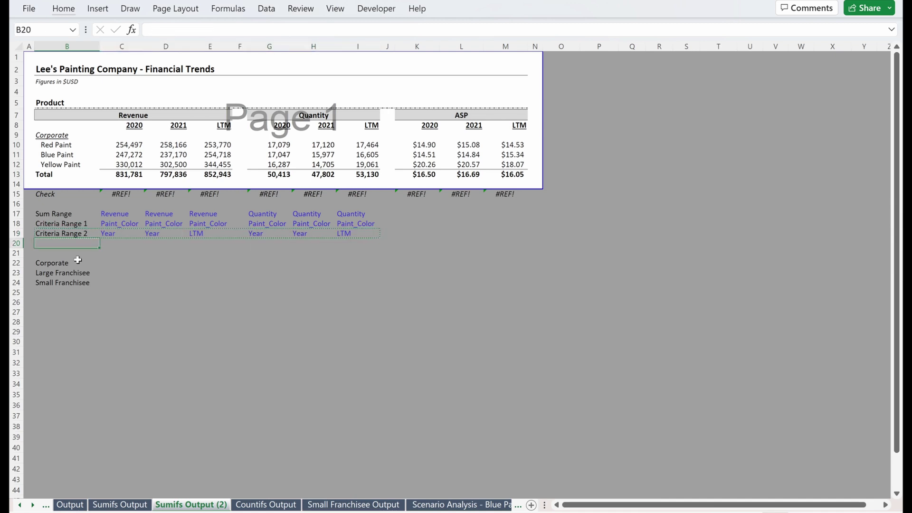
pyautogui.hotkey('ctrl', 'v')
pyautogui.press('F2')
pyautogui.write('3')
pyautogui.press('Return')
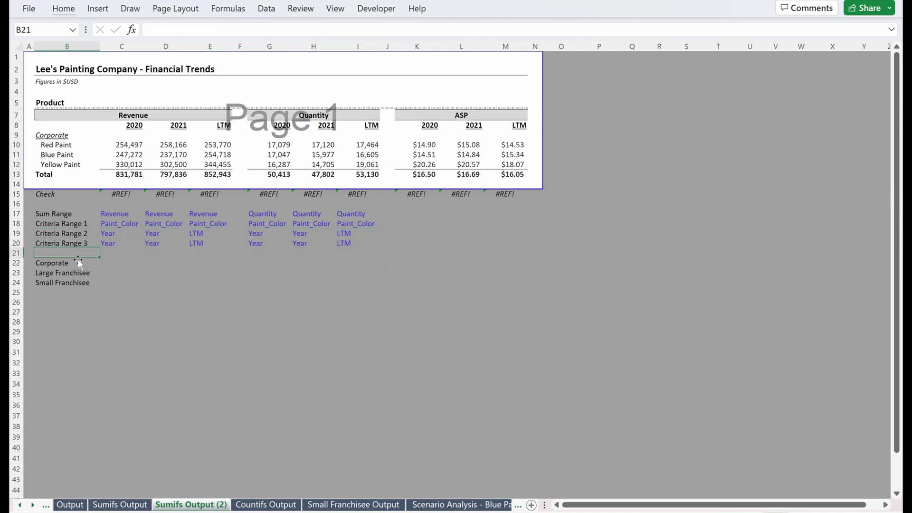
pyautogui.press('Up')
# Enter Ownership_Category in C20
pyautogui.press('Right')
pyautogui.write('O')
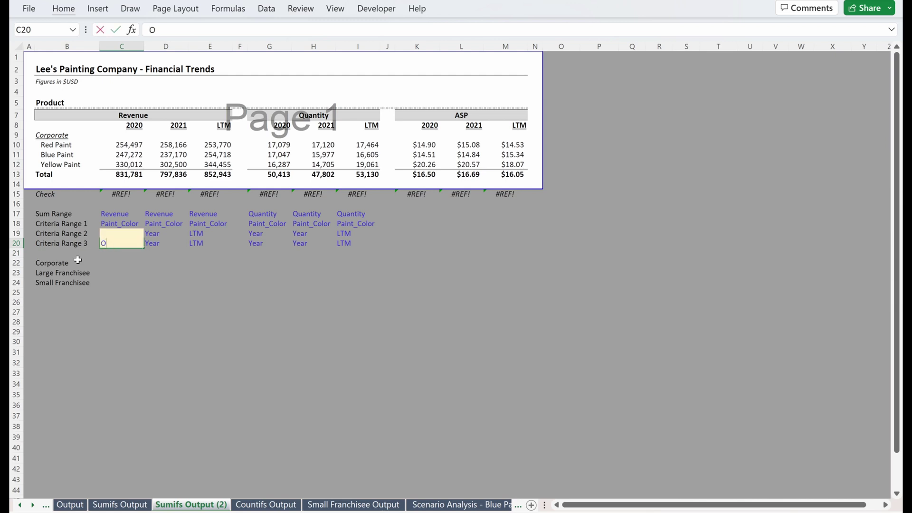
pyautogui.write('wnerhs')
pyautogui.press('BackSpace')
pyautogui.press('BackSpace')
pyautogui.write('ship_Ca')
pyautogui.write('teogr')
pyautogui.press('BackSpace')
pyautogui.press('BackSpace')
pyautogui.press('BackSpace')
pyautogui.write('gory')
pyautogui.press('Return')
# Fill Ownership_Category across row 20 to column I and clear spacer cell F20
pyautogui.press('Up')
pyautogui.press('F2')
pyautogui.press('Escape')
pyautogui.hotkey('shift', 'Right')
pyautogui.hotkey('shift', 'Right')
pyautogui.hotkey('shift', 'Right')
pyautogui.hotkey('shift', 'Right')
pyautogui.hotkey('shift', 'Right')
pyautogui.hotkey('shift', 'Right')
pyautogui.hotkey('ctrl', 'r')
pyautogui.press('Right')
pyautogui.press('Right')
pyautogui.press('Right')
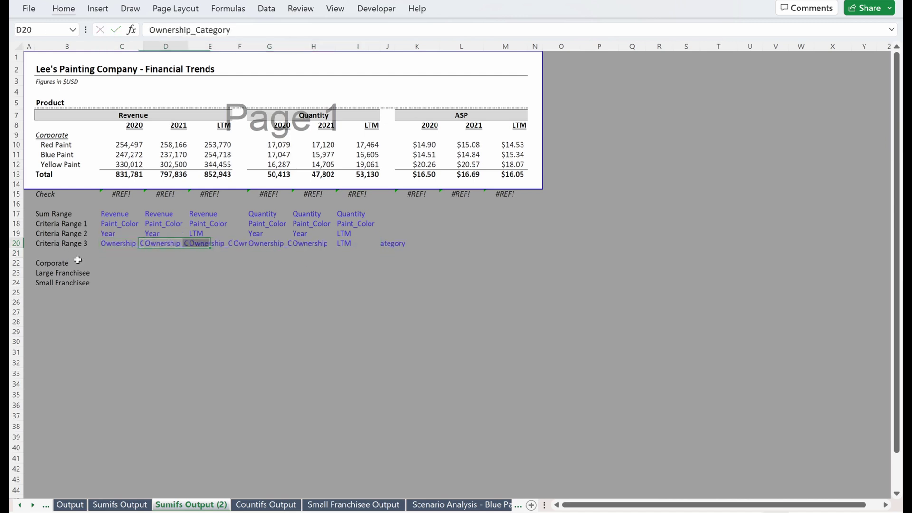
pyautogui.press('Delete')
pyautogui.press('Left')
pyautogui.press('Down')
pyautogui.press('Left')
pyautogui.press('Up')
pyautogui.press('Left')
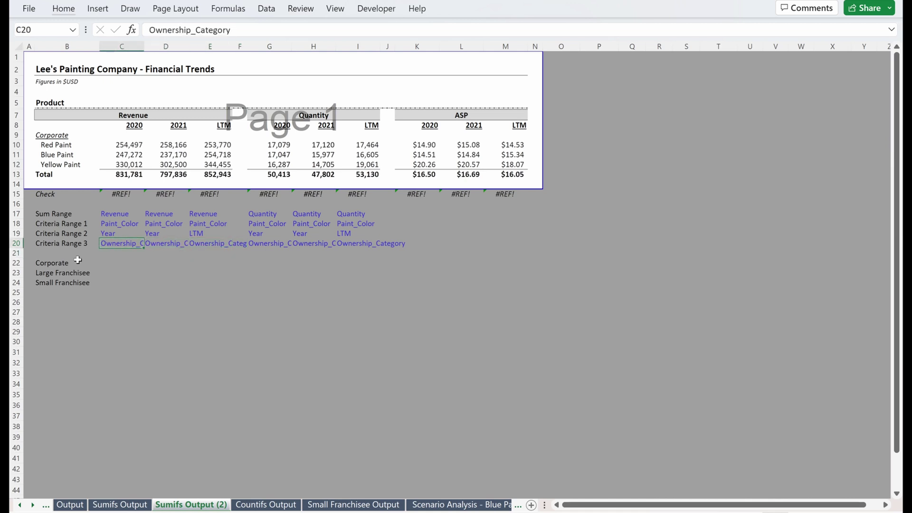
# Test the Ownership_Category name in C21 using autocomplete, then cancel the entry
pyautogui.press('Down')
pyautogui.write('=')
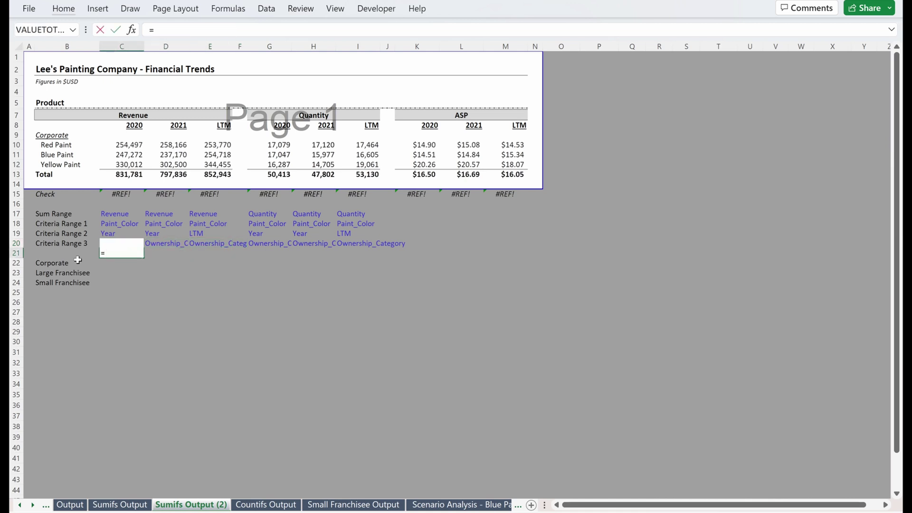
pyautogui.write('ow')
pyautogui.press('Down')
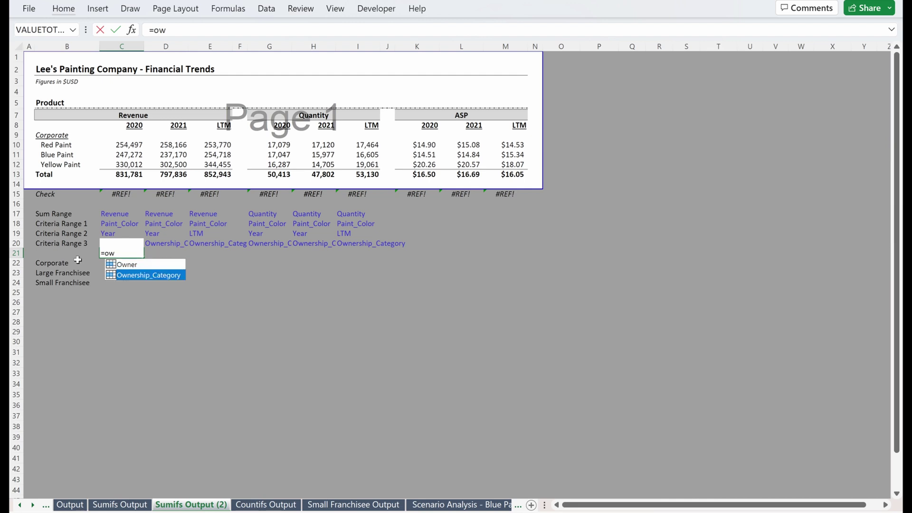
pyautogui.press('Tab')
pyautogui.press('Return')
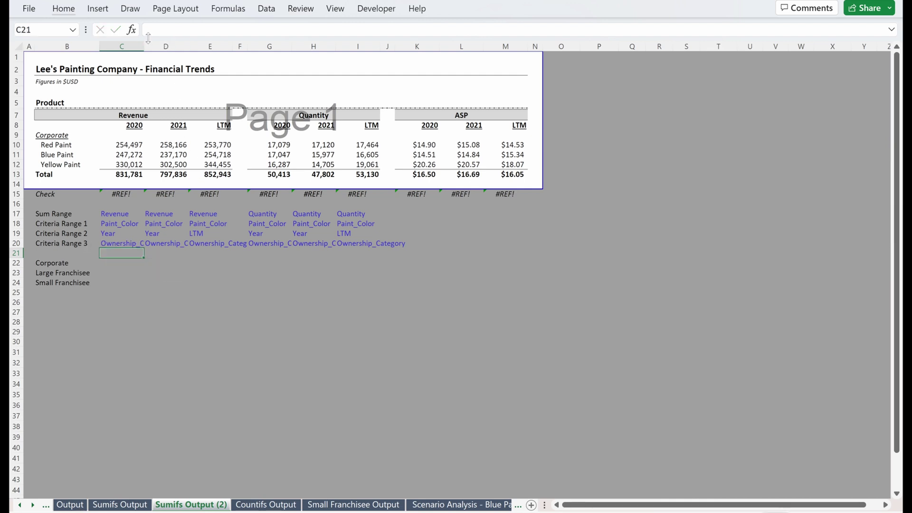
# In Name Manager, select Ownership_Category and widen the Name column to read full names
pyautogui.click(228, 8)
pyautogui.click(396, 53)
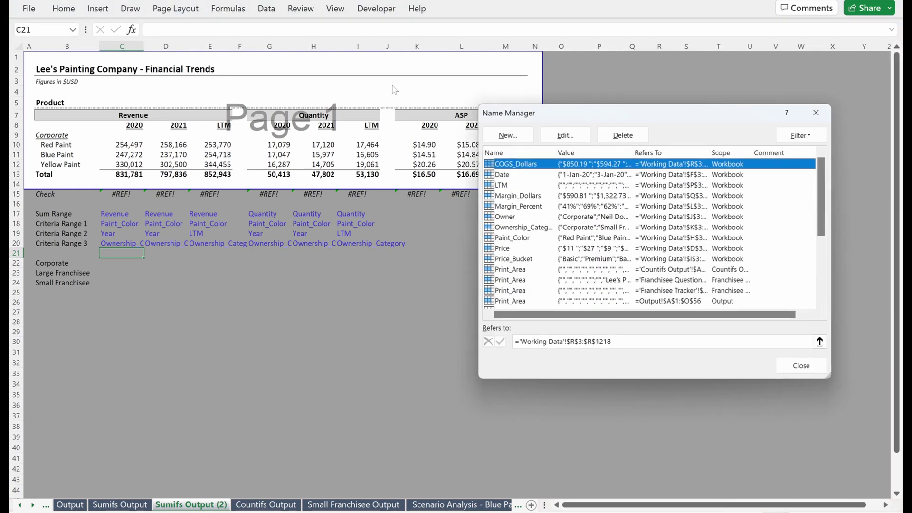
pyautogui.scroll(-2, 565, 209)
pyautogui.scroll(2, 564, 210)
pyautogui.click(541, 228)
pyautogui.moveTo(555, 151); pyautogui.dragTo(604, 151)
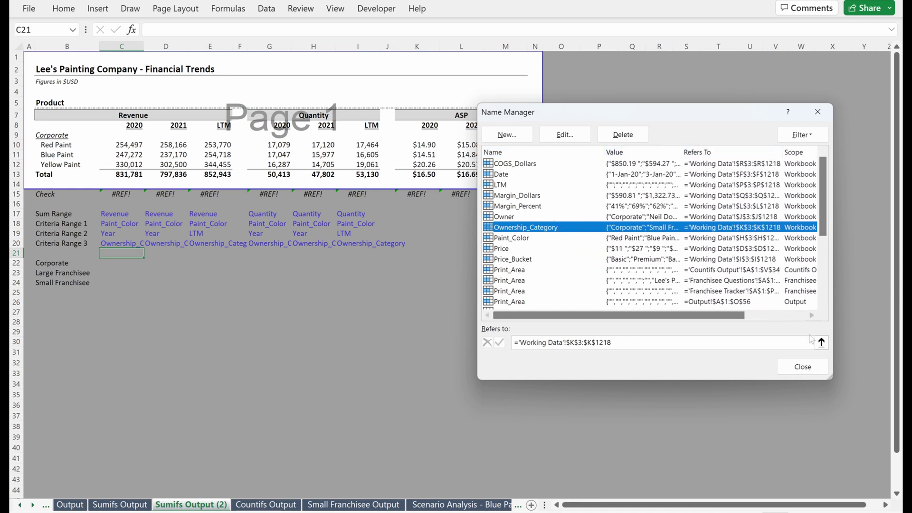
# Append INDIRECT(C$20) as a third criteria range to the C10 SUMIFS, accepting the parenthesis fix
pyautogui.click(803, 367)
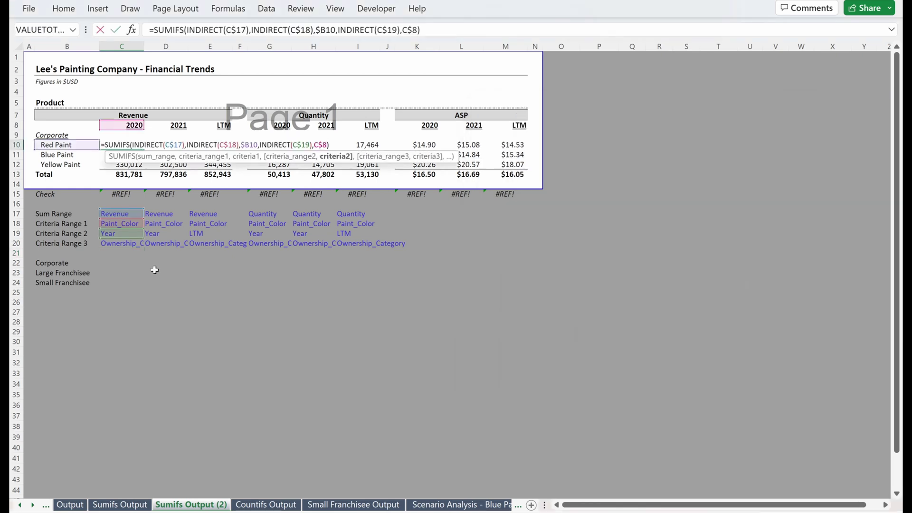
pyautogui.write(',INDIRECT(')
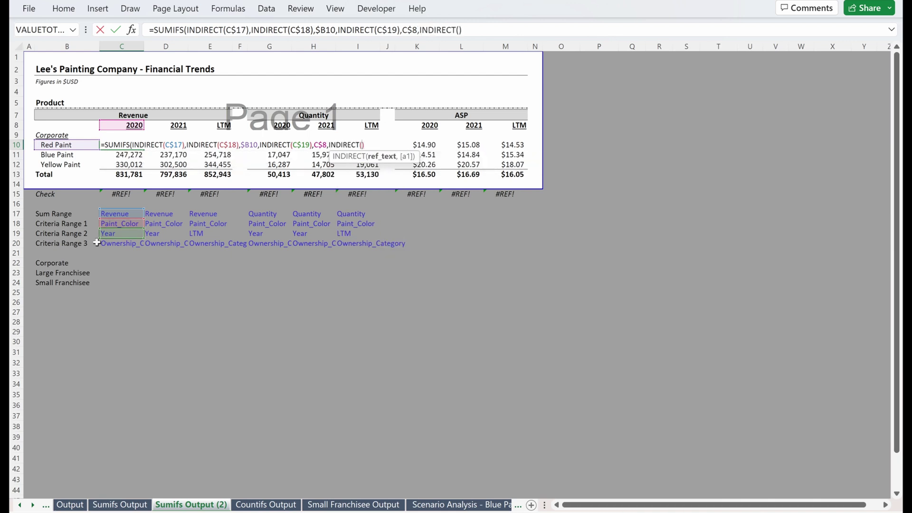
pyautogui.click(113, 246)
pyautogui.press('F4')
pyautogui.press('F4')
pyautogui.write(',')
pyautogui.press('BackSpace')
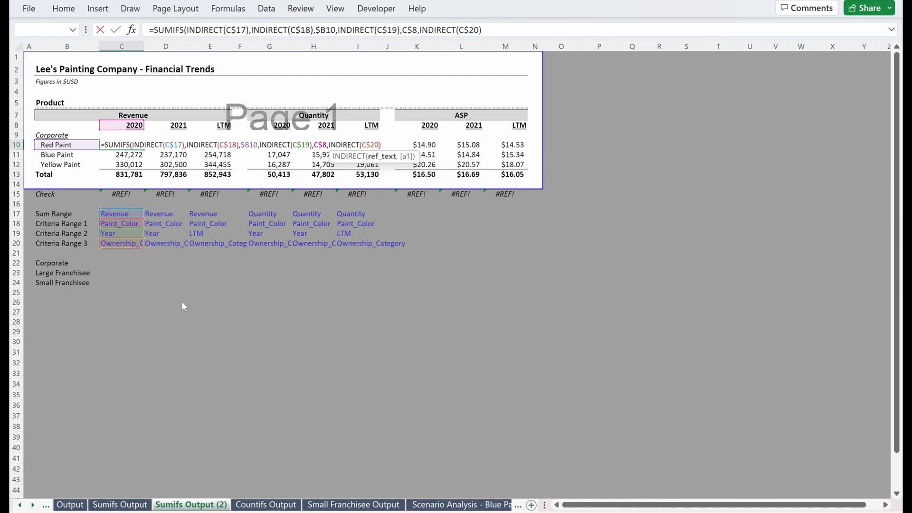
pyautogui.press('Return')
pyautogui.click(468, 288)
# Match the new criterion against the anchored cell $P10 and enter the formula
pyautogui.write(',')
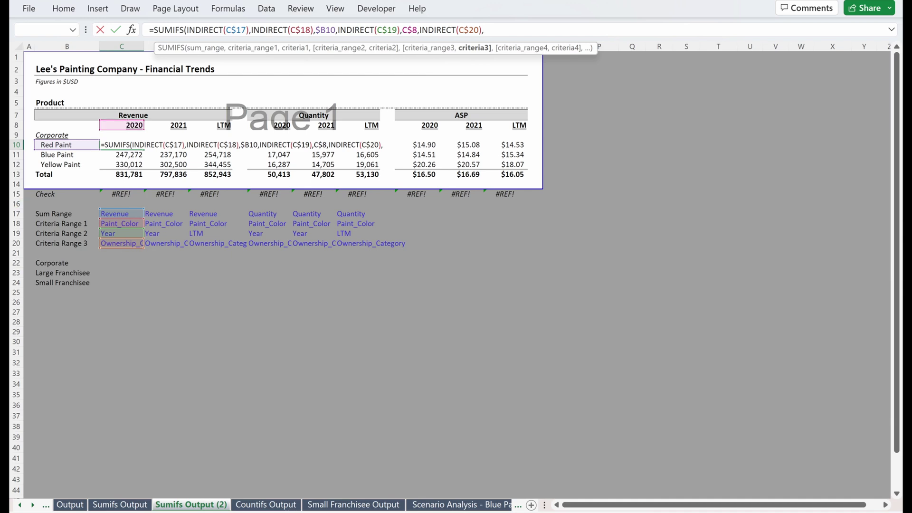
pyautogui.click(71, 136)
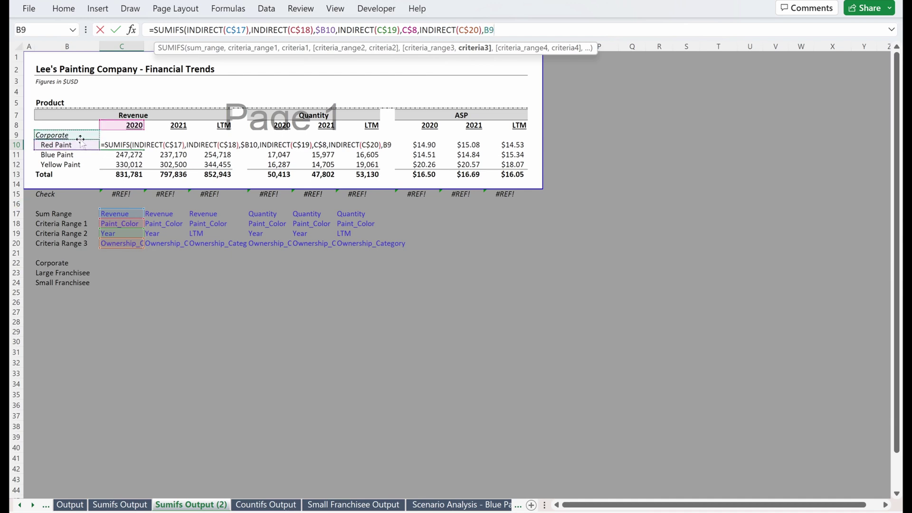
pyautogui.click(589, 148)
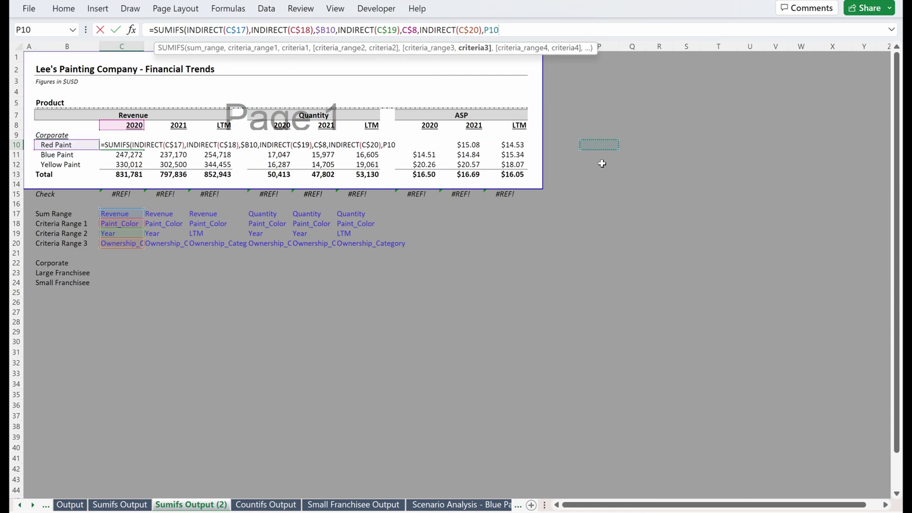
pyautogui.press('F4')
pyautogui.press('F4')
pyautogui.press('Return')
pyautogui.press('Return')
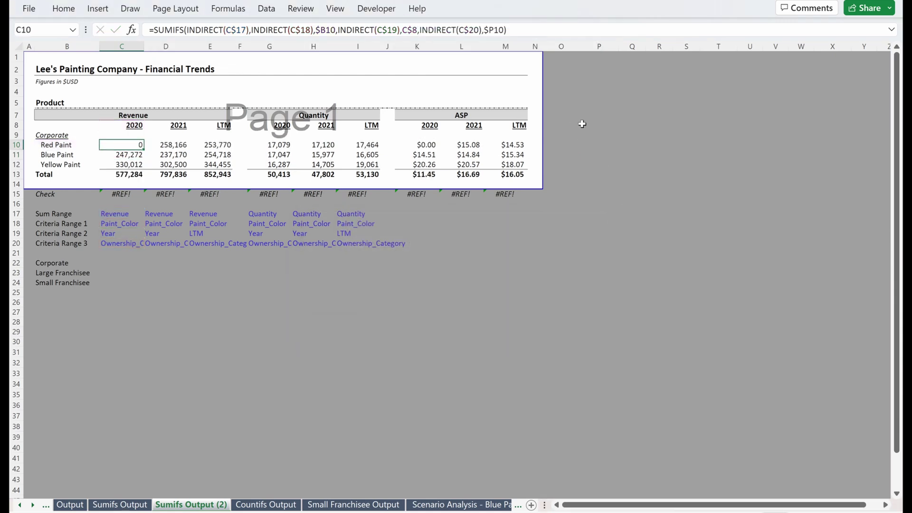
# Link P10 to the Corporate heading with =B9 and fill it down to P12
pyautogui.click(602, 146)
pyautogui.write('=')
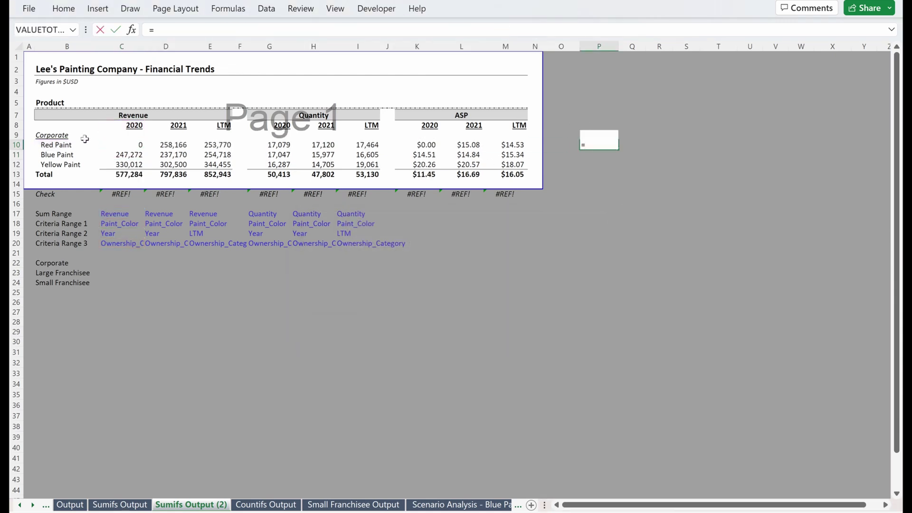
pyautogui.click(72, 137)
pyautogui.press('Return')
pyautogui.press('Up')
pyautogui.press('F2')
pyautogui.press('Return')
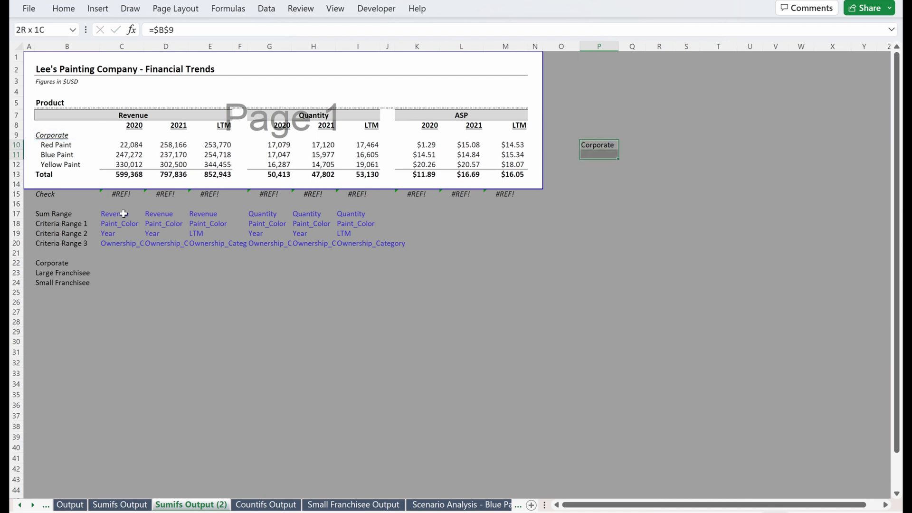
pyautogui.moveTo(619, 160); pyautogui.dragTo(622, 171)
# Paste the C10 formula as formulas only across the revenue block C10:E12
pyautogui.click(133, 146)
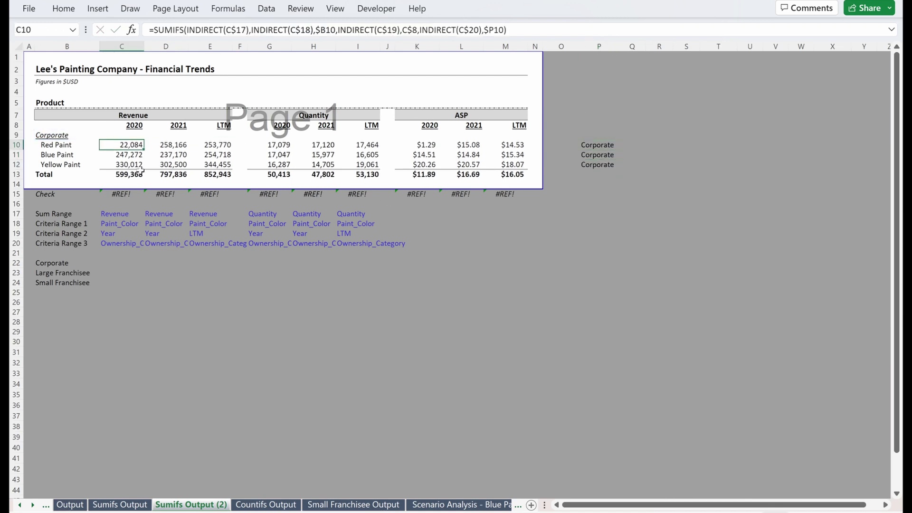
pyautogui.hotkey('ctrl', 'c')
pyautogui.hotkey('shift', 'Right')
pyautogui.hotkey('shift', 'Right')
pyautogui.hotkey('shift', 'Down')
pyautogui.hotkey('shift', 'Down')
pyautogui.hotkey('ctrl', 'v')
pyautogui.hotkey('ctrl', 'alt', 'v')
pyautogui.press('f')
pyautogui.press('Return')
# Copy the revenue formulas into the quantity block G10:I12
pyautogui.hotkey('ctrl', 'c')
pyautogui.press('Right')
pyautogui.press('Right')
pyautogui.press('Right')
pyautogui.press('Right')
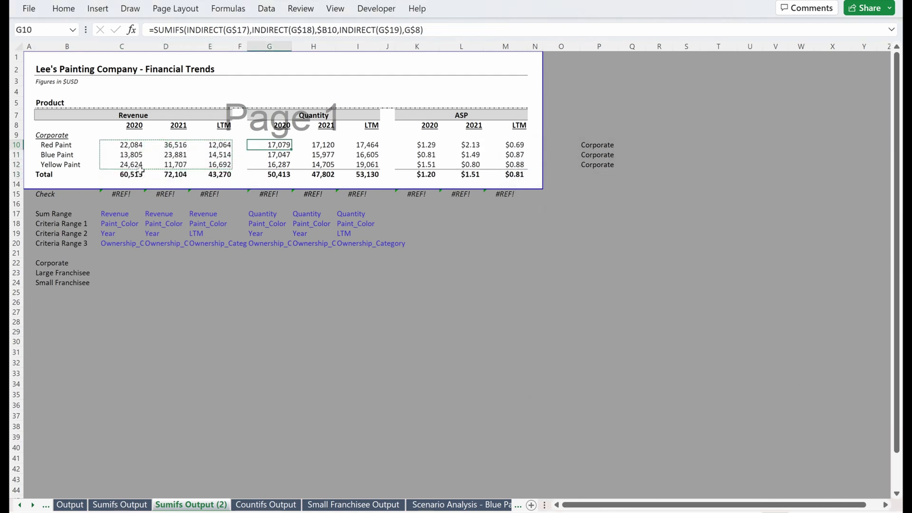
pyautogui.hotkey('shift', 'Right')
pyautogui.hotkey('shift', 'Right')
pyautogui.hotkey('shift', 'Down')
pyautogui.hotkey('shift', 'Down')
pyautogui.hotkey('ctrl', 'v')
# Enter =C13-'Countifs Output'!C9 as the Revenue check in C15
pyautogui.click(129, 194)
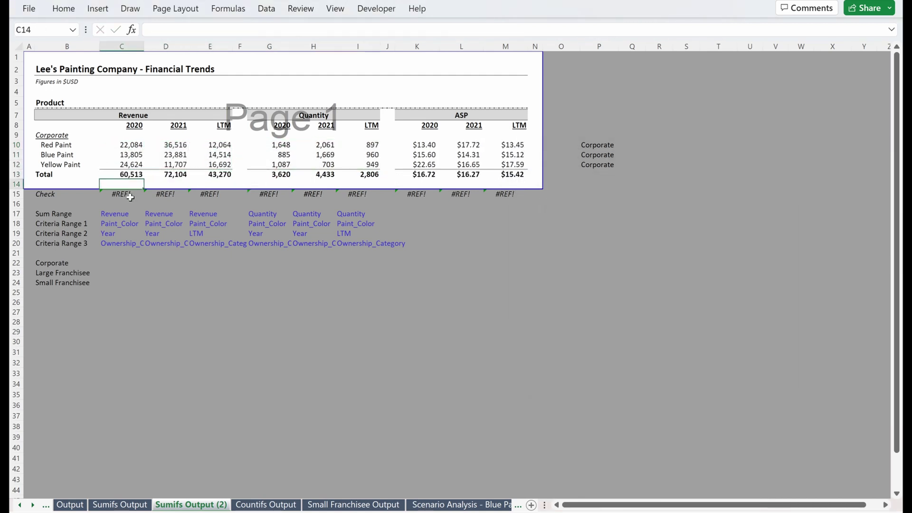
pyautogui.write('=')
pyautogui.press('Up')
pyautogui.press('Up')
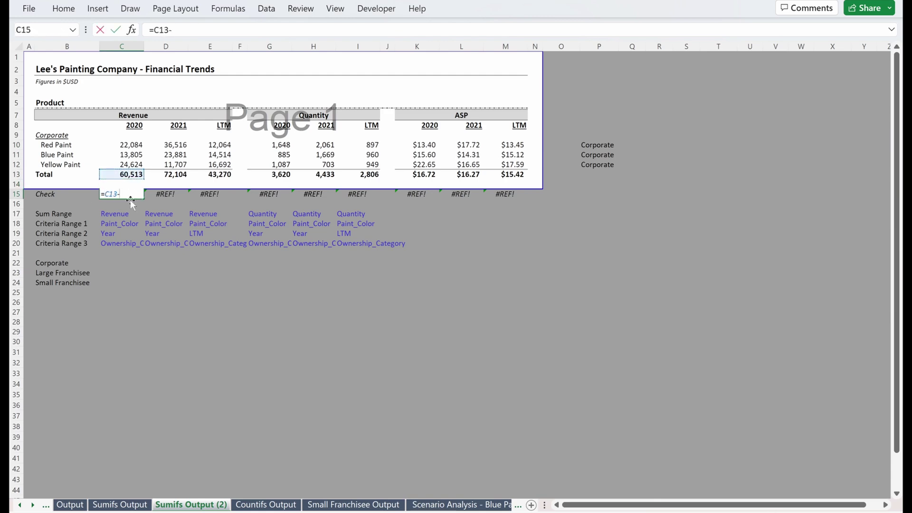
pyautogui.write('-')
pyautogui.click(266, 504)
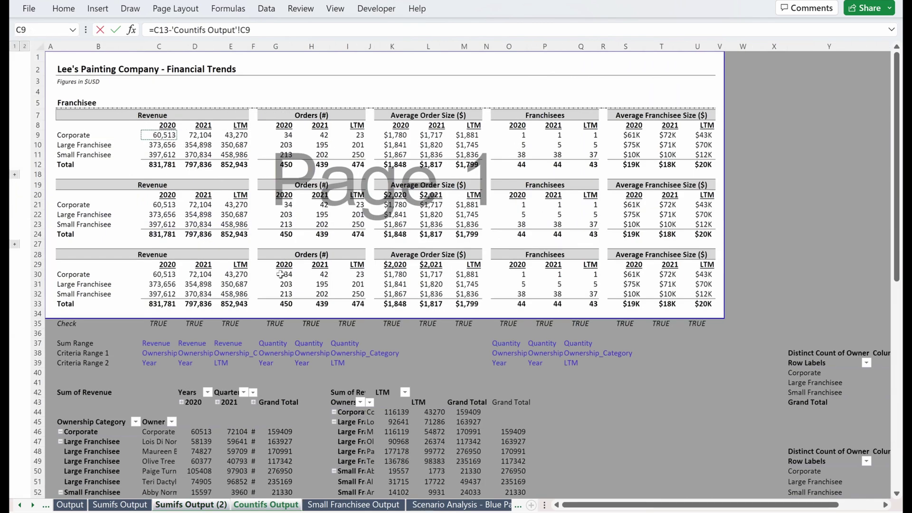
pyautogui.press('Return')
# Fill the Revenue check formula across D15:E15 and verify the copied formulas
pyautogui.hotkey('shift', 'Right')
pyautogui.hotkey('ctrl', 'r')
pyautogui.press('F3')
pyautogui.press('Escape')
pyautogui.press('F2')
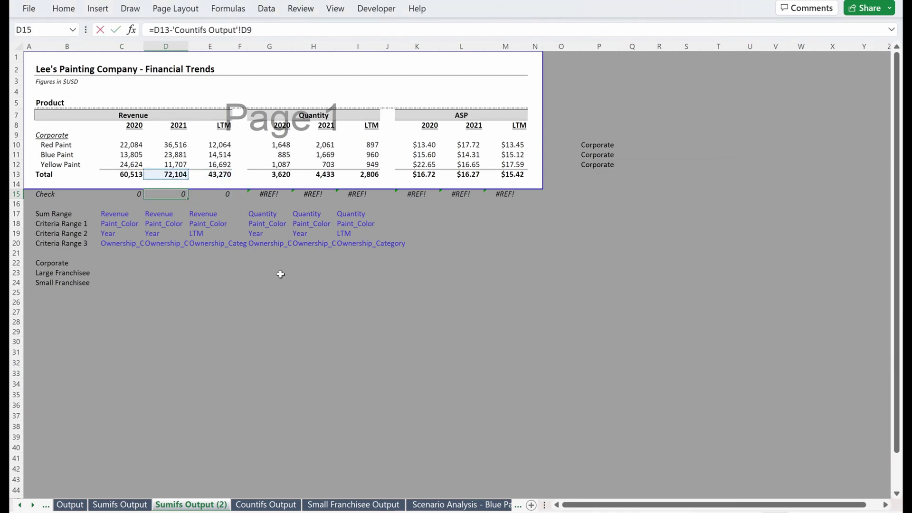
pyautogui.press('Escape')
pyautogui.press('Left')
pyautogui.press('F2')
pyautogui.press('Escape')
pyautogui.press('Right')
pyautogui.press('Right')
# Compare against the Sumifs Output sheet, then move to the Quantity SUMIFS in G12
pyautogui.hotkey('ctrl', 'pageup')
pyautogui.hotkey('ctrl', 'pagedown')
pyautogui.press('Left')
pyautogui.press('Right')
pyautogui.press('Right')
pyautogui.press('Right')
pyautogui.press('Up')
pyautogui.press('Up')
pyautogui.press('Up')
pyautogui.press('Down')
pyautogui.press('Up')
# Put G12's SUMIFS in G15 without the Paint_Color criteria pair, minus the G13 total
pyautogui.press('F2')
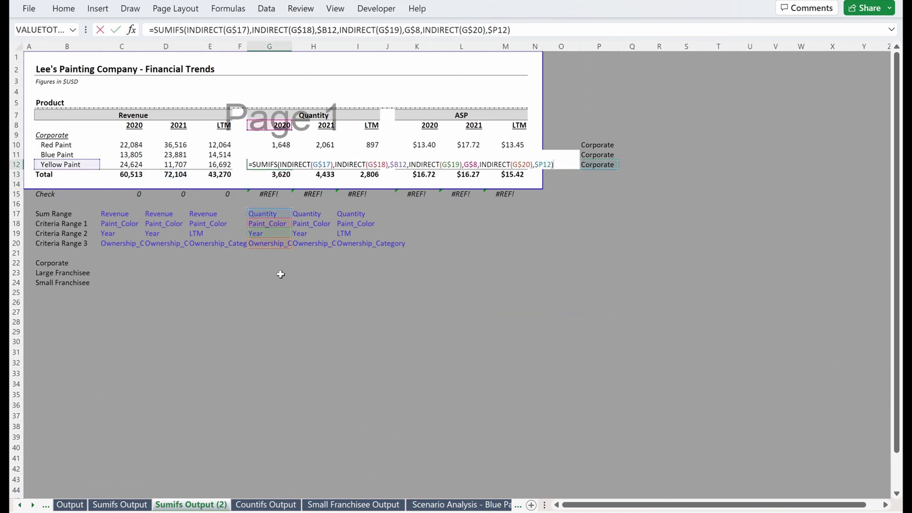
pyautogui.press('Escape')
pyautogui.press('Down')
pyautogui.press('Down')
pyautogui.press('Down')
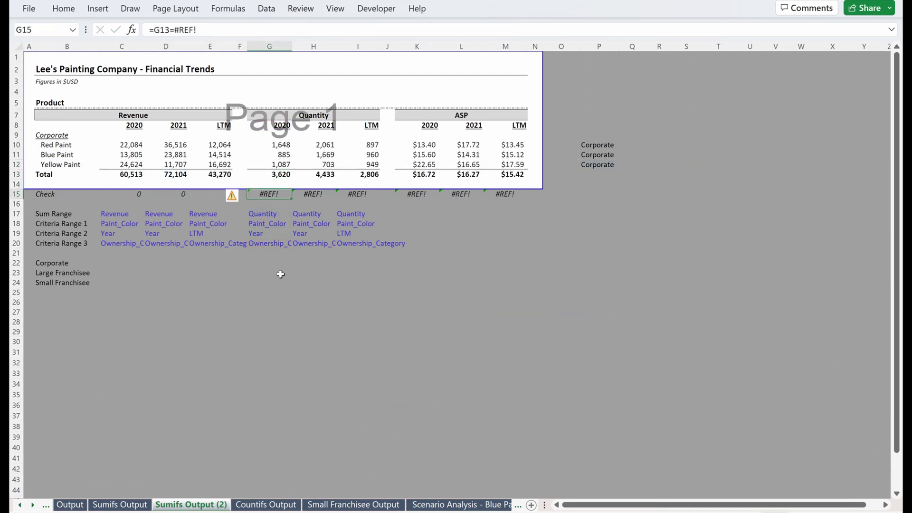
pyautogui.hotkey('ctrl', 'v')
pyautogui.press('F2')
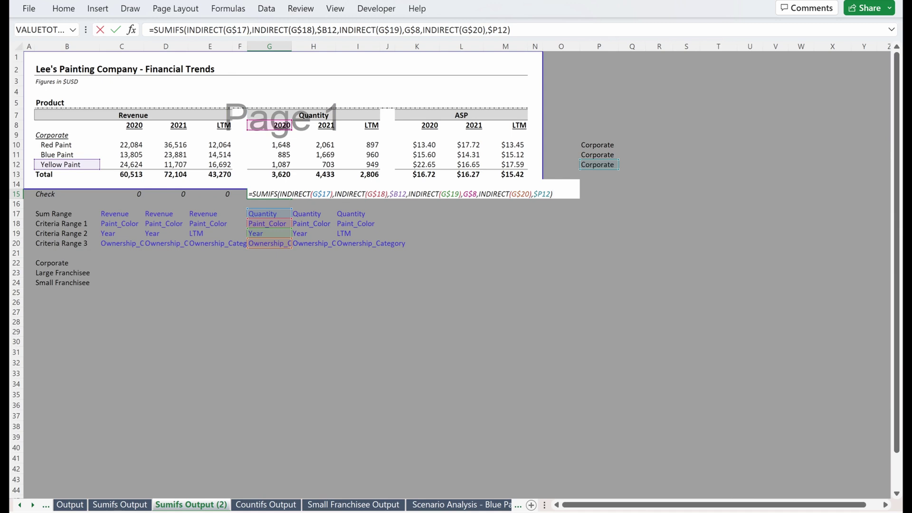
pyautogui.click(336, 194)
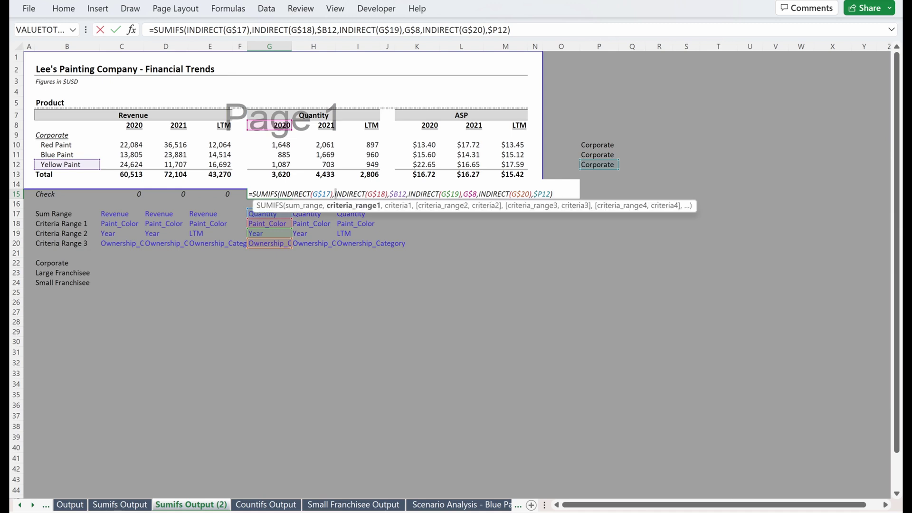
pyautogui.moveTo(333, 194); pyautogui.dragTo(406, 194)
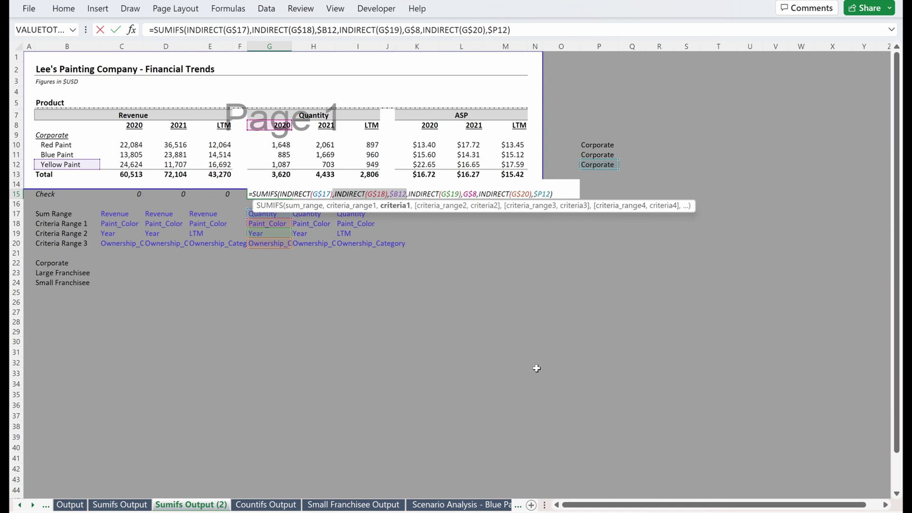
pyautogui.press('BackSpace')
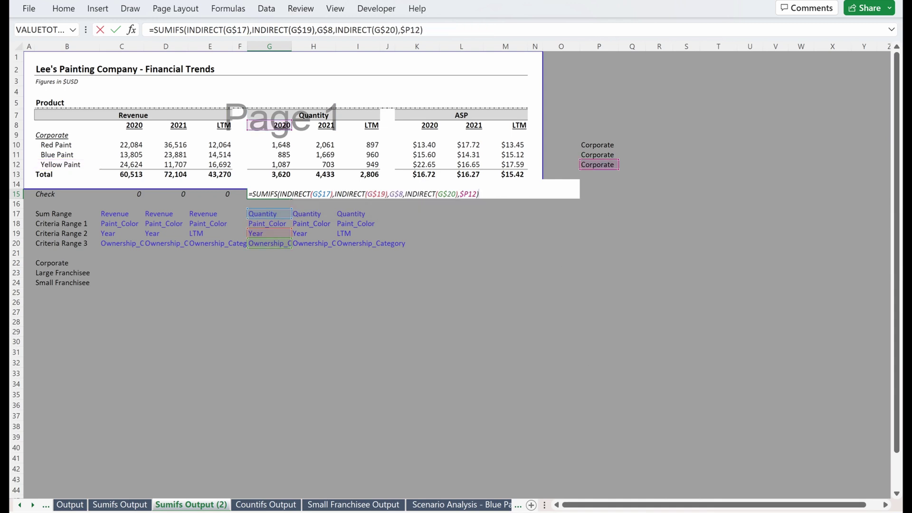
pyautogui.click(285, 172)
pyautogui.press('Return')
# Fill the Quantity check formula across G15:I15
pyautogui.moveTo(285, 194); pyautogui.dragTo(361, 194)
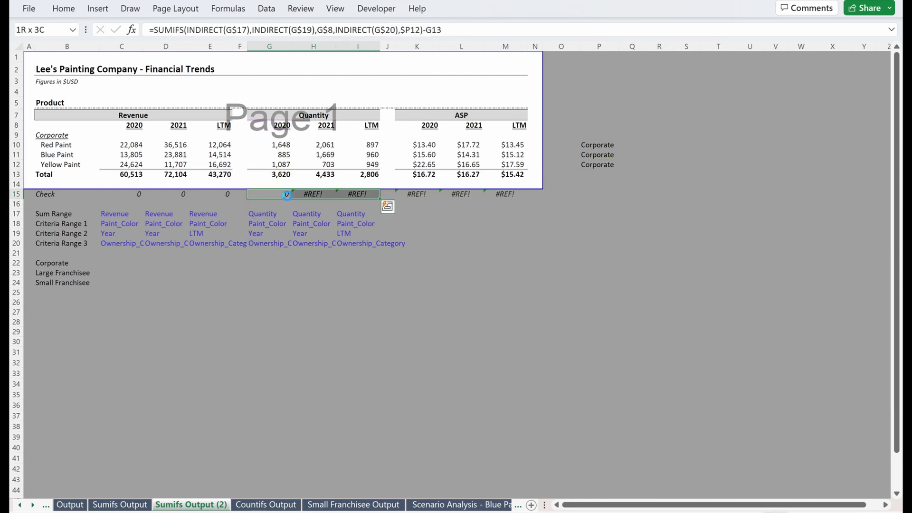
pyautogui.hotkey('ctrl', 't')
pyautogui.press('Escape')
pyautogui.hotkey('ctrl', 'r')
pyautogui.press('Right')
pyautogui.press('Right')
# Step through Evaluate Formula on I15, confirming SUMIFS 2806 minus the total gives 0
pyautogui.hotkey('alt', 'm')
pyautogui.press('v')
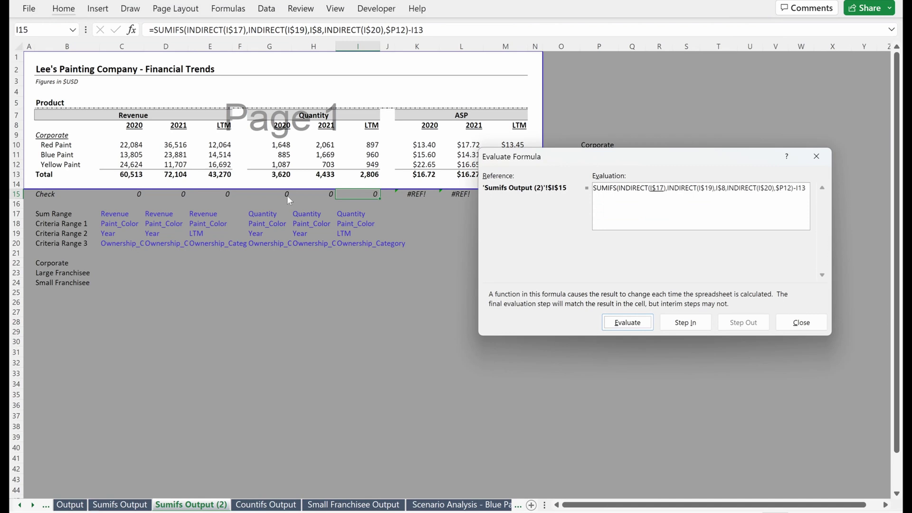
pyautogui.press('Return')
pyautogui.press('Return')
pyautogui.press('Return')
pyautogui.press('Return')
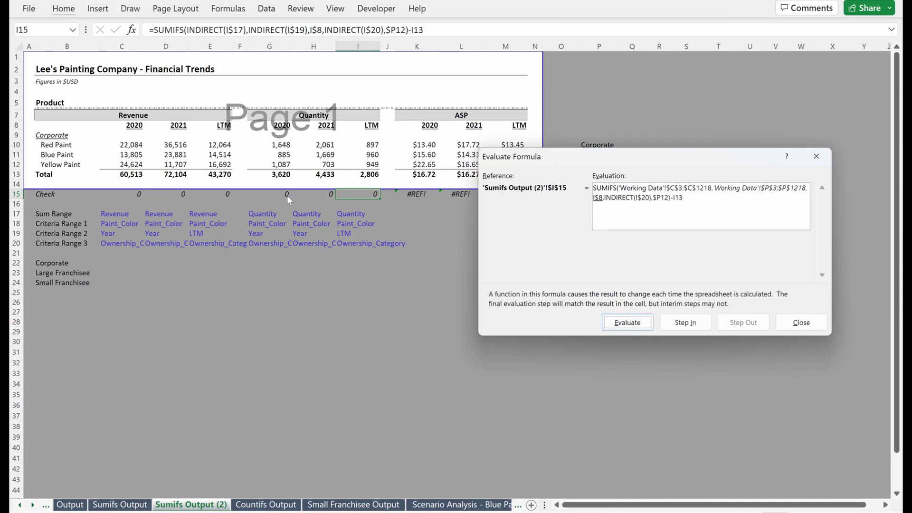
pyautogui.press('Return')
pyautogui.press('Return')
pyautogui.press('Return')
pyautogui.press('Return')
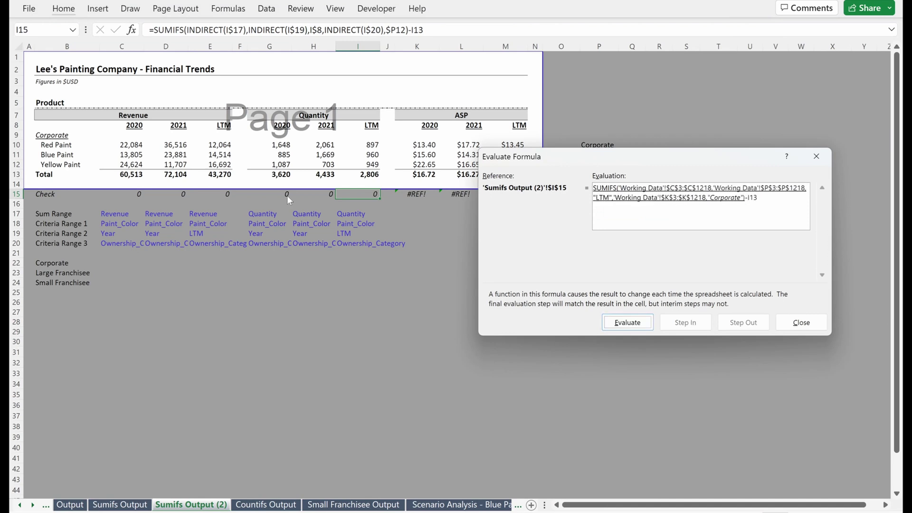
pyautogui.press('Return')
pyautogui.press('Return')
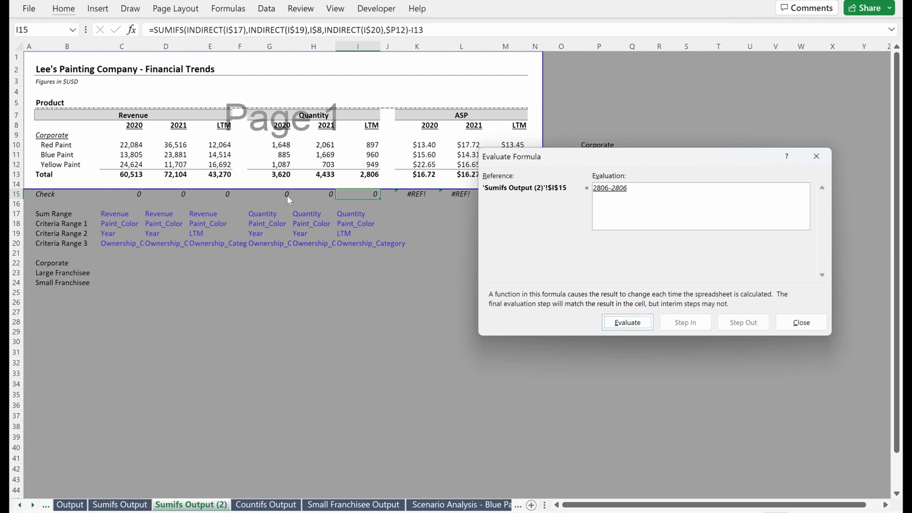
pyautogui.press('Return')
pyautogui.press('Escape')
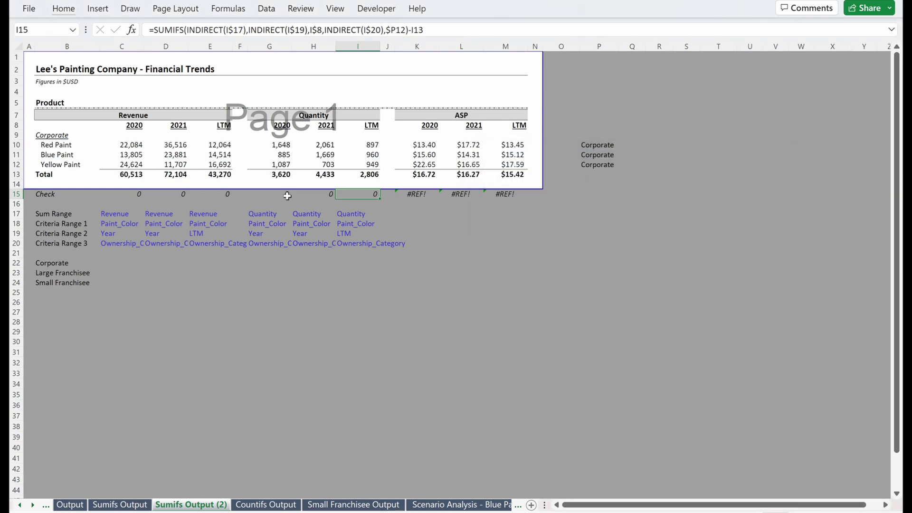
pyautogui.press('F2')
# Clear the #REF! errors from the ASP check cells K15:M15
pyautogui.press('Escape')
pyautogui.press('Right')
pyautogui.press('Right')
pyautogui.hotkey('shift', 'Right')
pyautogui.hotkey('shift', 'Right')
pyautogui.press('Delete')
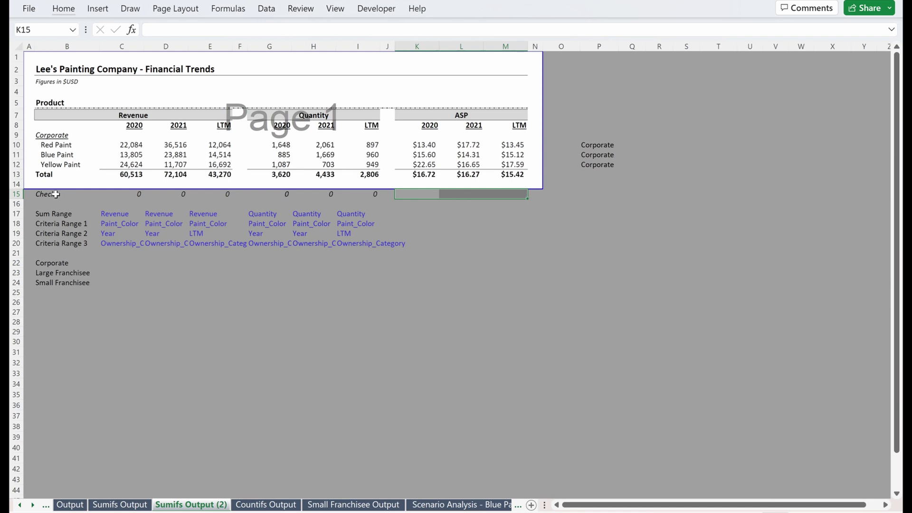
# Insert 17 blank rows at rows 17–33 above the Sum Range block
pyautogui.moveTo(52, 214); pyautogui.dragTo(60, 372)
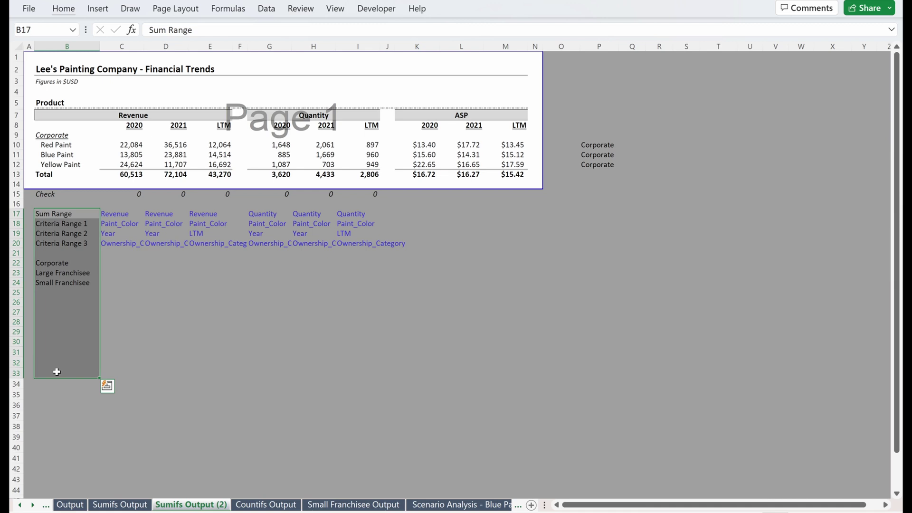
pyautogui.hotkey('shift', 'space')
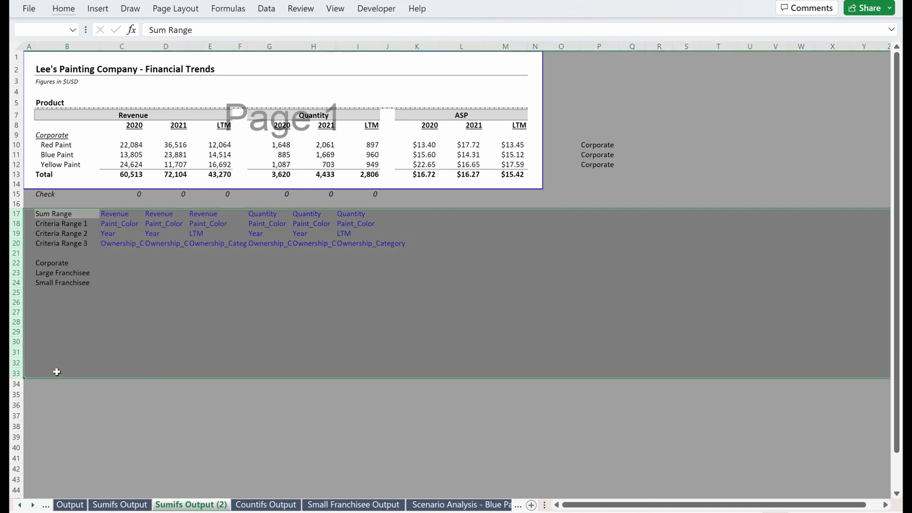
pyautogui.hotkey('ctrl', 'shift', '+')
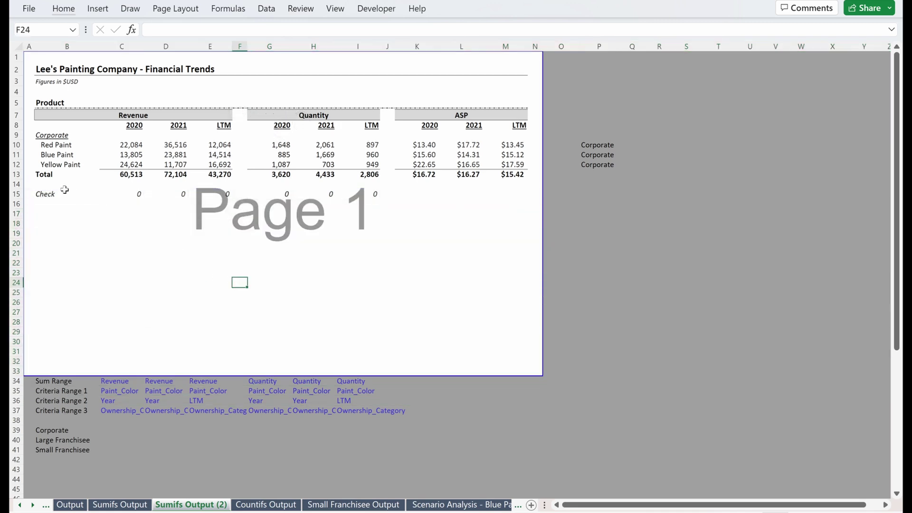
# Group the Check row 15 as rows and collapse the group
pyautogui.click(66, 195)
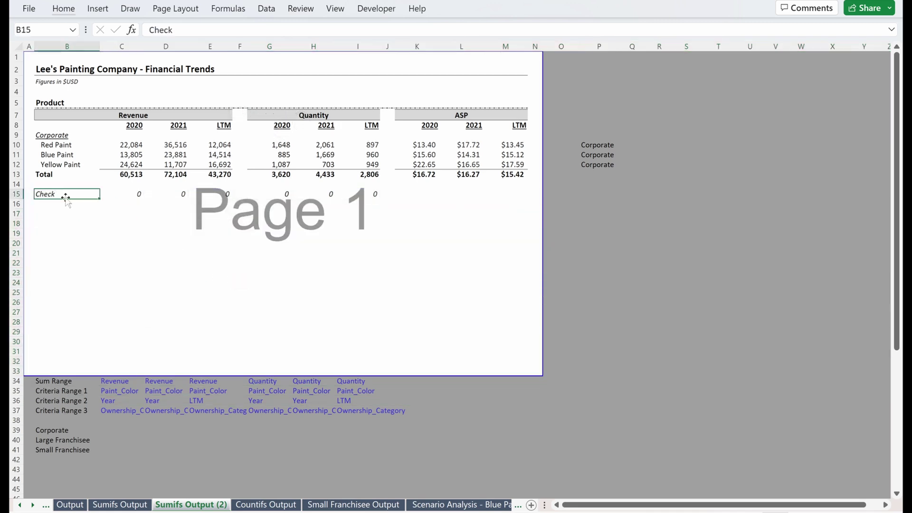
pyautogui.hotkey('alt', 'shift', 'Right')
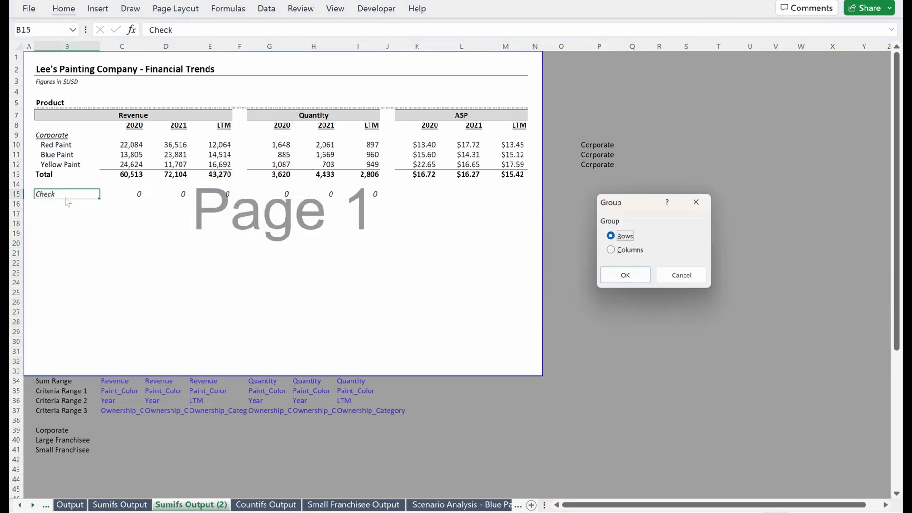
pyautogui.press('Return')
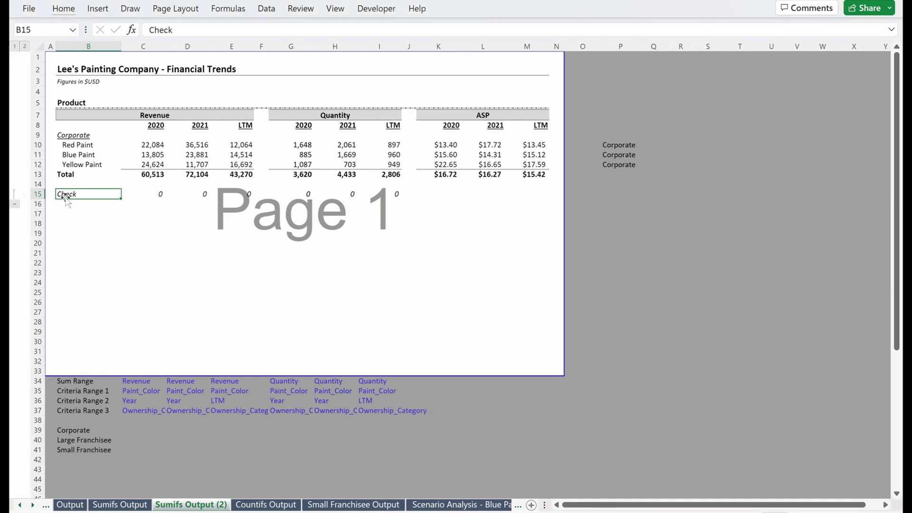
pyautogui.hotkey('alt', 'a')
pyautogui.press('h')
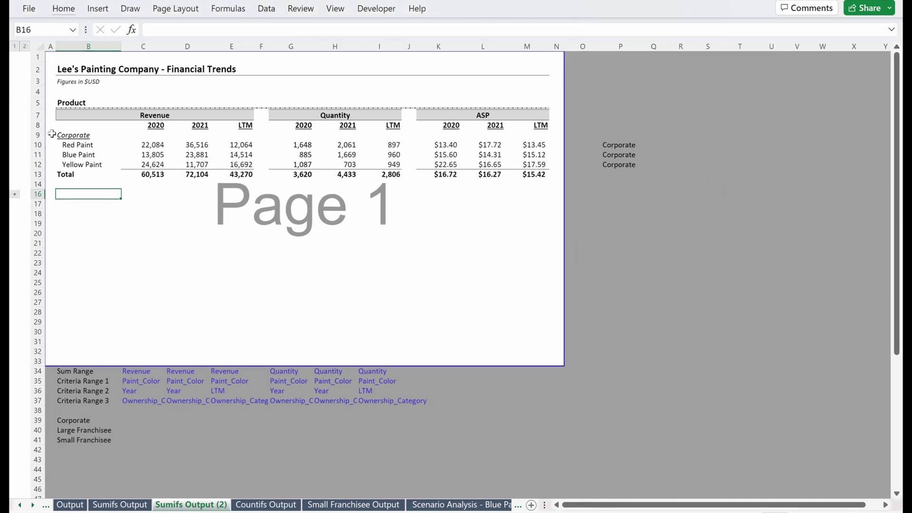
# Select the Corporate block, rows 9 through 13
pyautogui.click(51, 134)
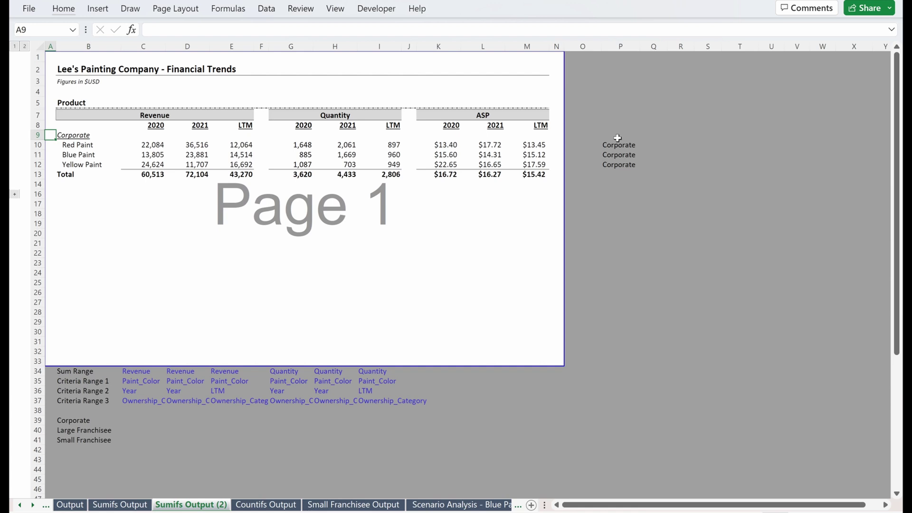
pyautogui.hotkey('shift', 'space')
pyautogui.hotkey('shift', 'Down')
pyautogui.hotkey('shift', 'Down')
pyautogui.hotkey('shift', 'Down')
pyautogui.hotkey('shift', 'Down')
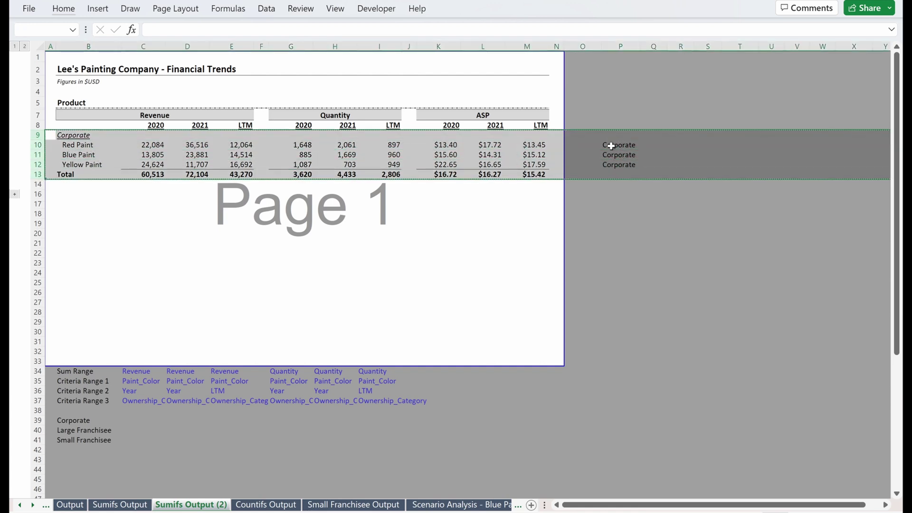
# Paste the Corporate block into rows 17–21 and rename its heading Large Franchisee
pyautogui.click(50, 202)
pyautogui.hotkey('ctrl', 'v')
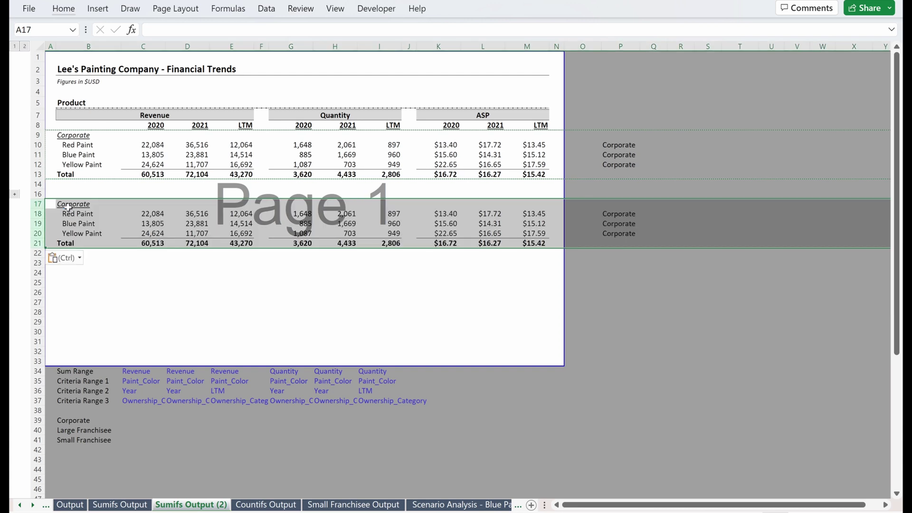
pyautogui.click(70, 204)
pyautogui.write('L')
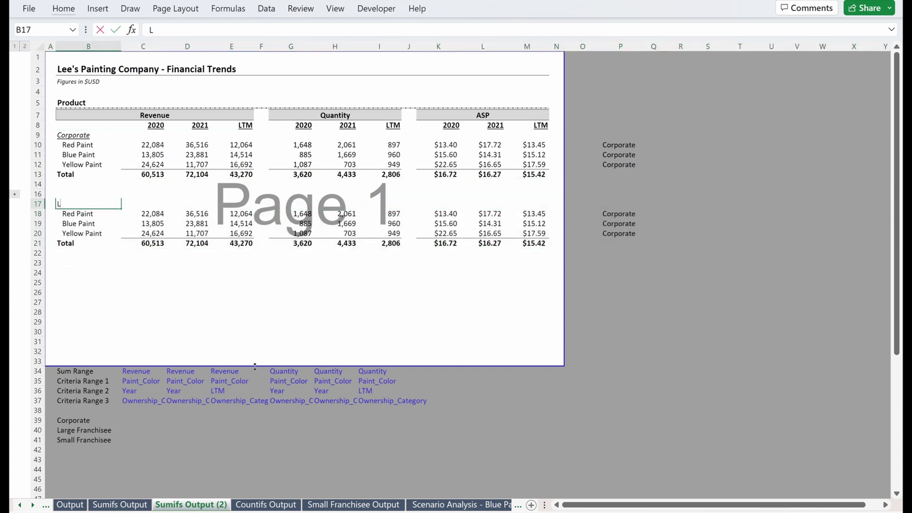
pyautogui.write('arge Franchisee')
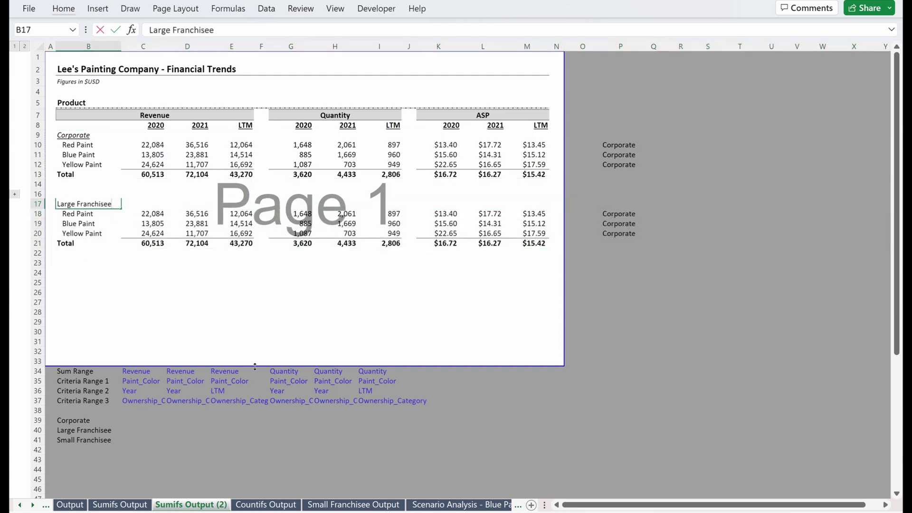
pyautogui.press('Return')
# Remove the '$' signs from the P10:P12 label formulas using Find & Replace
pyautogui.click(621, 144)
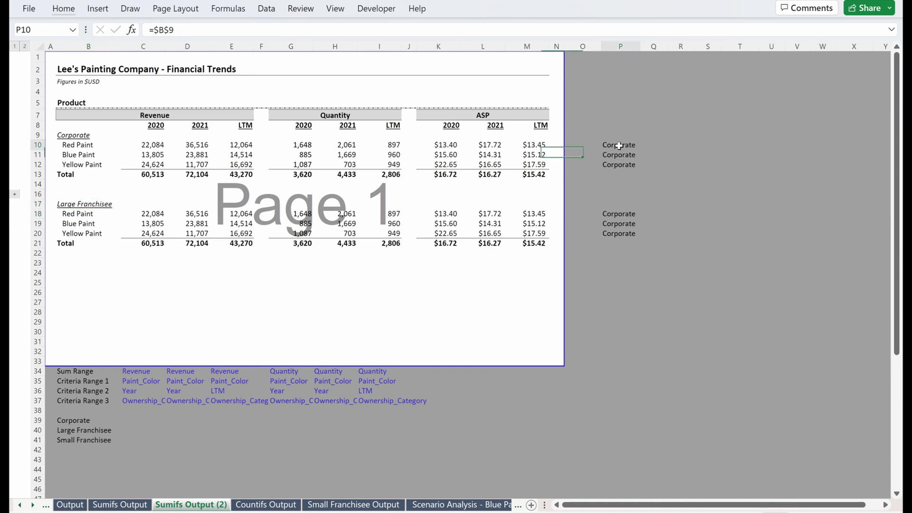
pyautogui.hotkey('shift', 'Down')
pyautogui.hotkey('shift', 'Down')
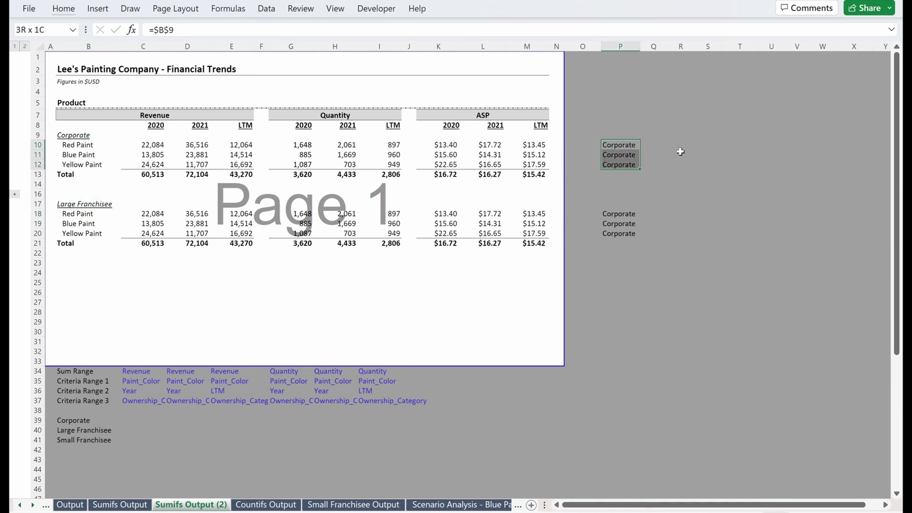
pyautogui.hotkey('ctrl', 'h')
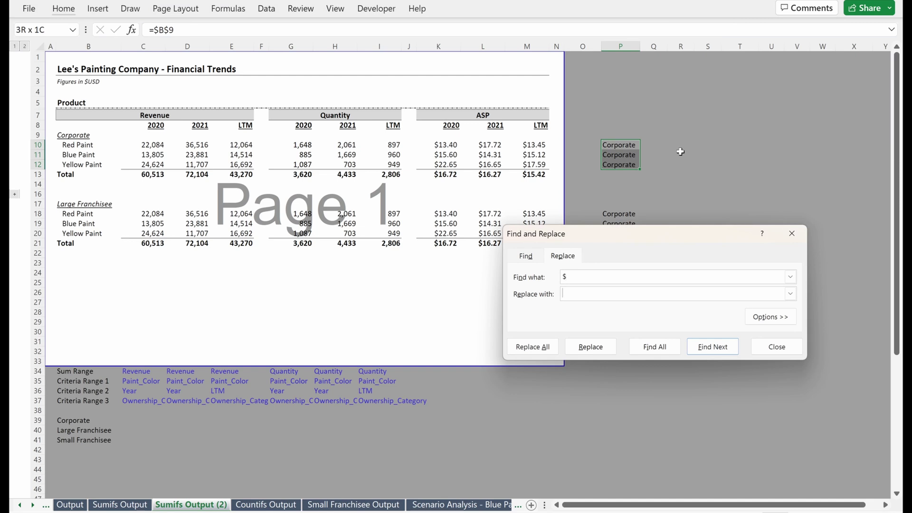
pyautogui.press('Tab')
pyautogui.press('Tab')
pyautogui.press('Return')
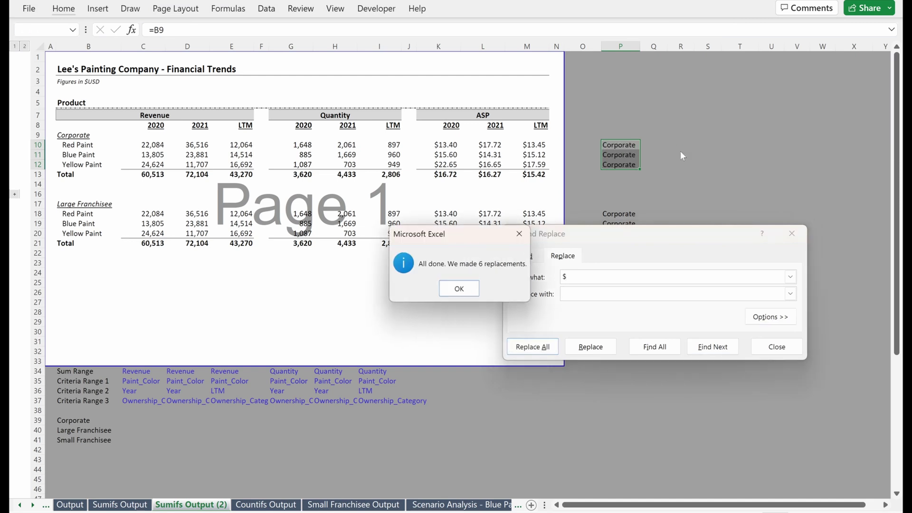
pyautogui.press('Return')
pyautogui.press('Escape')
pyautogui.press('F2')
pyautogui.press('Return')
pyautogui.press('F2')
pyautogui.press('Return')
pyautogui.press('F2')
pyautogui.press('Return')
# Copy the P10:P12 labels to P18:P20 so they reference the B17 heading
pyautogui.hotkey('shift', 'Down')
pyautogui.hotkey('shift', 'Down')
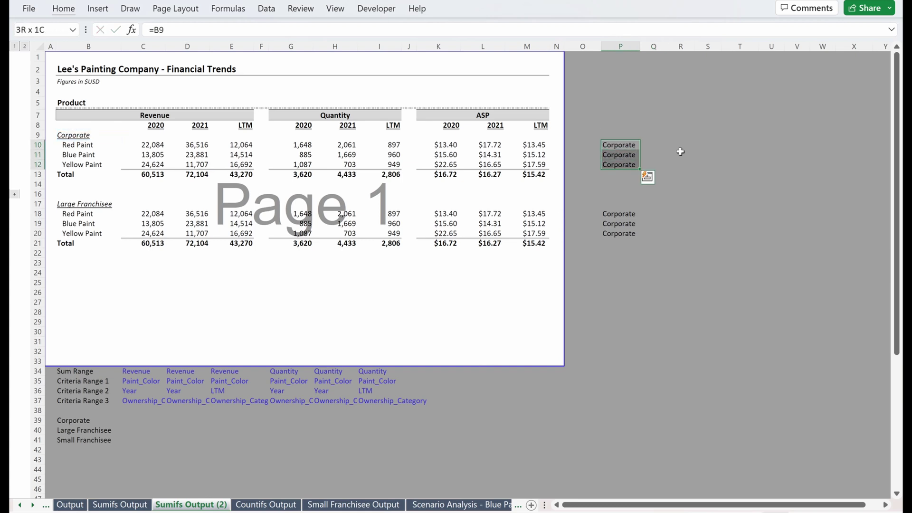
pyautogui.hotkey('ctrl', 'c')
pyautogui.press('Down')
pyautogui.press('Down')
pyautogui.press('Down')
pyautogui.press('Down')
pyautogui.press('Down')
pyautogui.press('Down')
pyautogui.press('Down')
pyautogui.press('Down')
pyautogui.hotkey('shift', 'Down')
pyautogui.hotkey('shift', 'Down')
pyautogui.hotkey('ctrl', 'v')
pyautogui.press('F2')
pyautogui.press('Return')
pyautogui.press('F2')
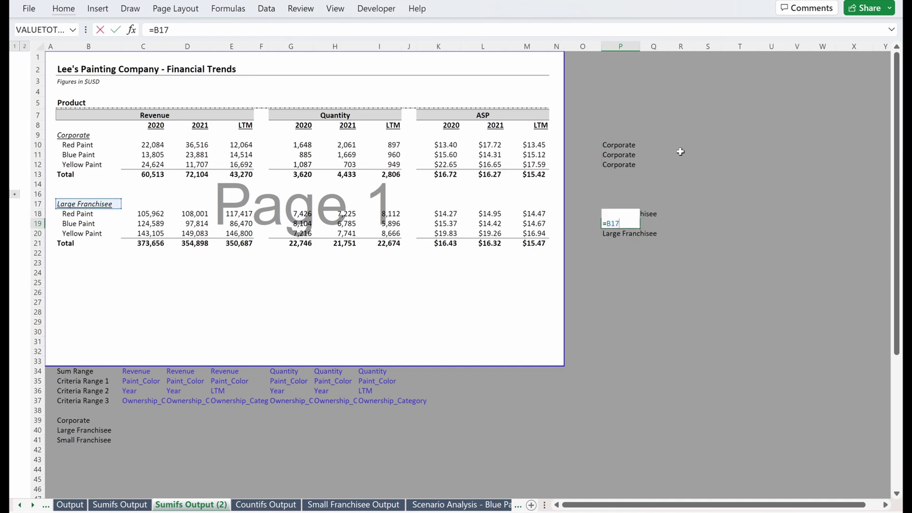
pyautogui.press('Return')
pyautogui.press('F2')
pyautogui.press('Return')
pyautogui.press('F2')
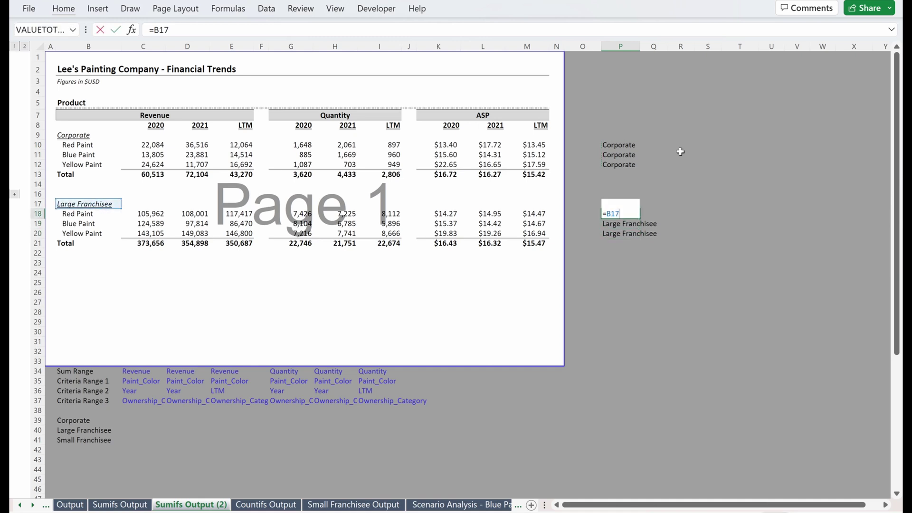
pyautogui.press('Escape')
# Recheck the Corporate and Large Franchisee label formulas in column P
pyautogui.press('Up')
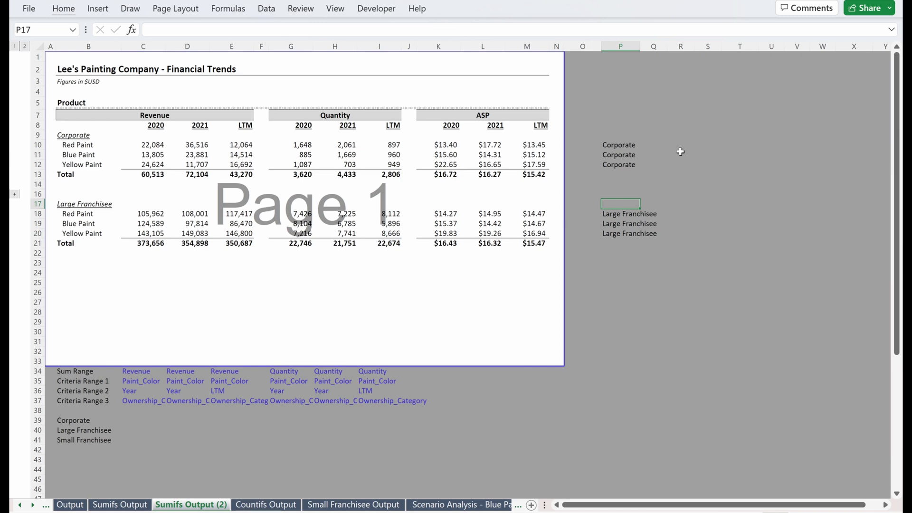
pyautogui.hotkey('ctrl', 'Up')
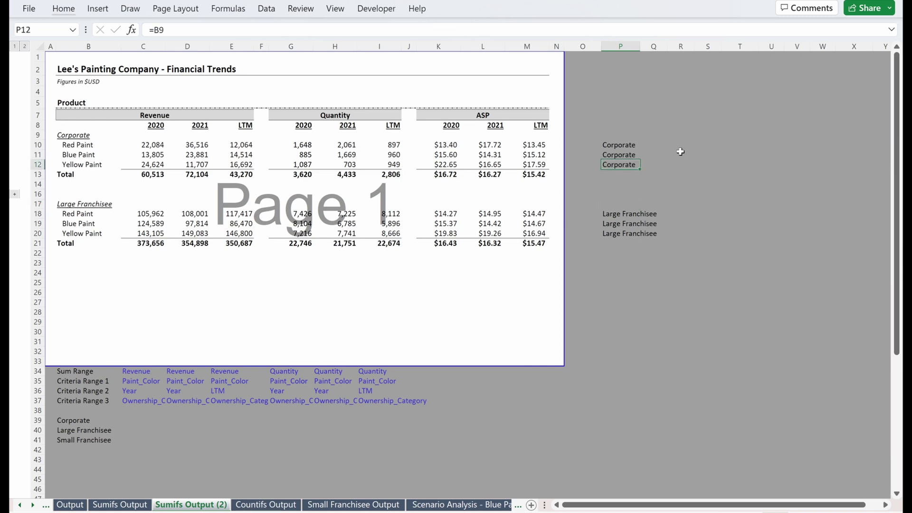
pyautogui.press('F2')
pyautogui.press('Escape')
pyautogui.press('Down')
pyautogui.press('Down')
pyautogui.press('Down')
pyautogui.press('Down')
pyautogui.press('Down')
pyautogui.press('F2')
# Unhide Check row 15 and copy the Corporate block, rows 9–15, with its Check row
pyautogui.press('Escape')
pyautogui.press('Up')
pyautogui.hotkey('shift', 'space')
pyautogui.hotkey('shift', 'Down')
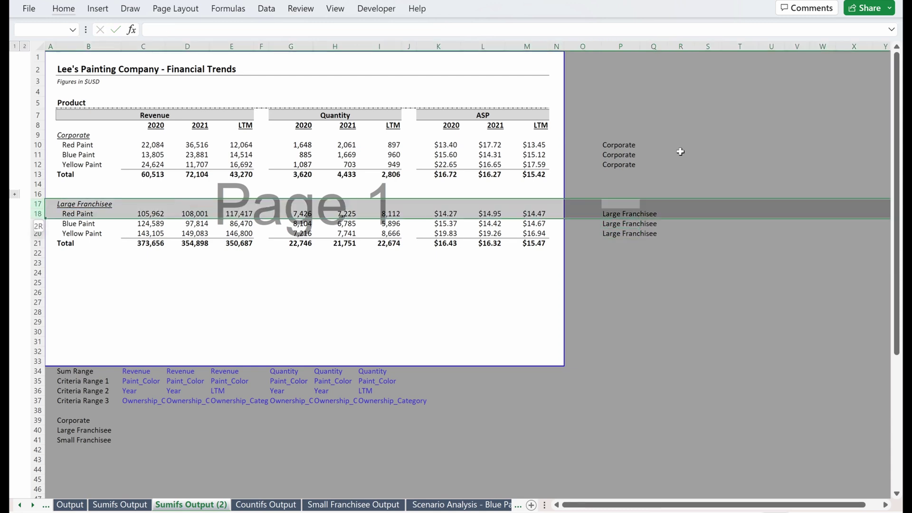
pyautogui.hotkey('shift', 'Down')
pyautogui.hotkey('shift', 'Down')
pyautogui.hotkey('shift', 'Down')
pyautogui.hotkey('ctrl', 'c')
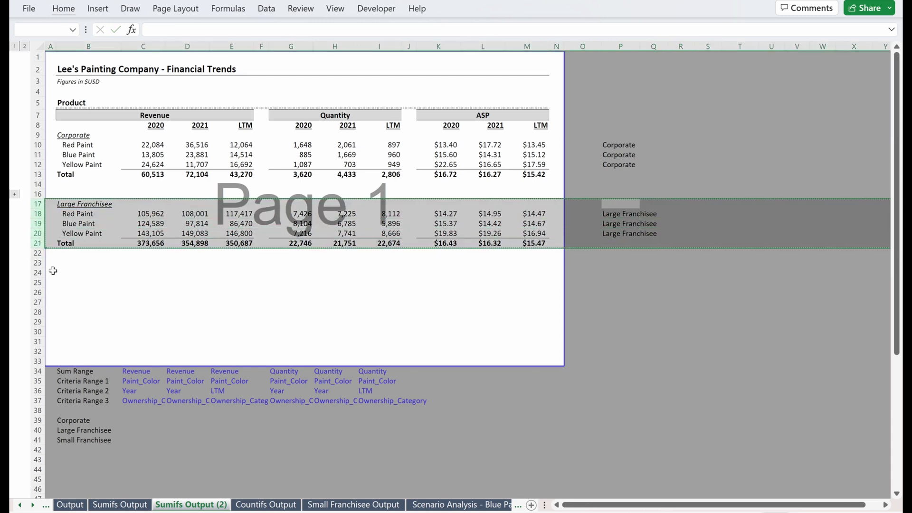
pyautogui.click(14, 194)
pyautogui.click(57, 135)
pyautogui.hotkey('shift', 'space')
pyautogui.hotkey('shift', 'Down')
pyautogui.hotkey('shift', 'Down')
pyautogui.hotkey('shift', 'Down')
pyautogui.hotkey('shift', 'Down')
pyautogui.hotkey('shift', 'Down')
pyautogui.hotkey('shift', 'Down')
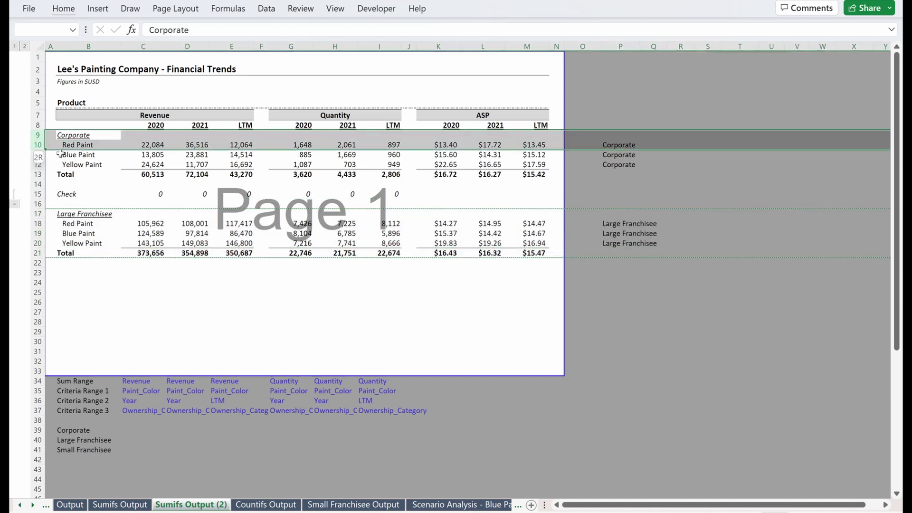
pyautogui.press('Escape')
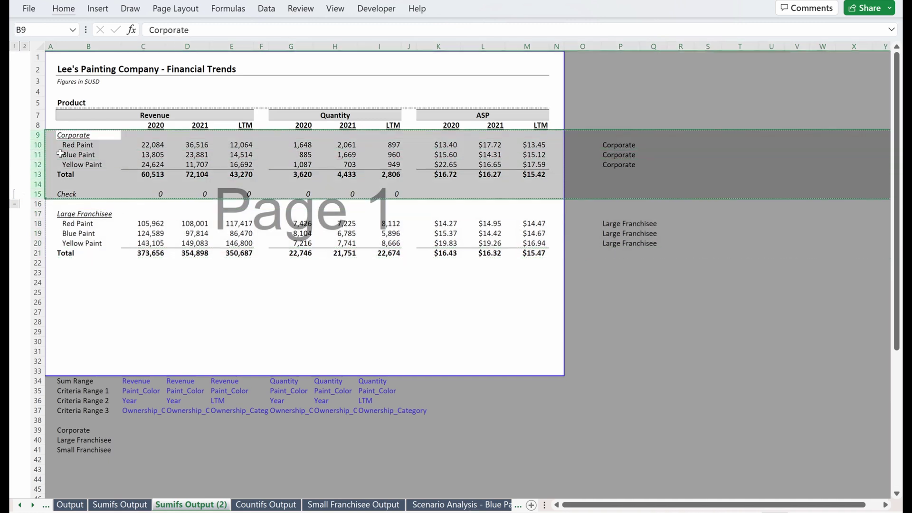
# Paste the copied block at row 17 and again into rows 25–31
pyautogui.click(49, 214)
pyautogui.hotkey('ctrl', 'v')
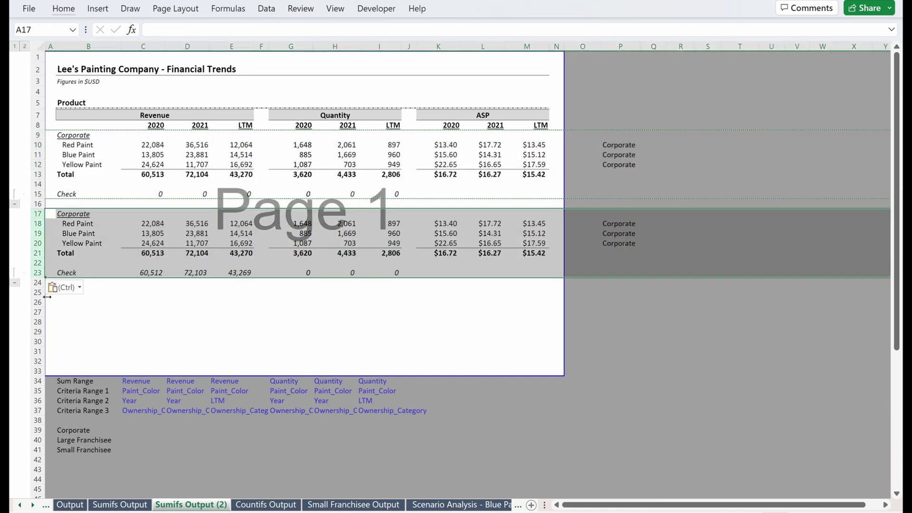
pyautogui.click(51, 303)
pyautogui.press('Up')
pyautogui.press('Up')
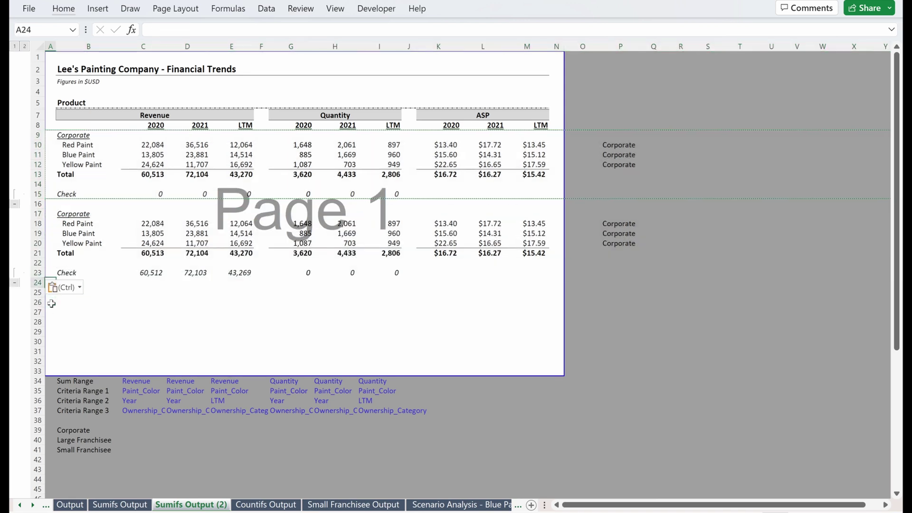
pyautogui.press('ctrl')
pyautogui.press('Escape')
pyautogui.press('Down')
pyautogui.hotkey('shift', 'space')
pyautogui.hotkey('shift', 'Down')
pyautogui.hotkey('shift', 'Down')
pyautogui.hotkey('shift', 'Down')
pyautogui.hotkey('shift', 'Down')
pyautogui.hotkey('shift', 'Down')
pyautogui.hotkey('shift', 'Down')
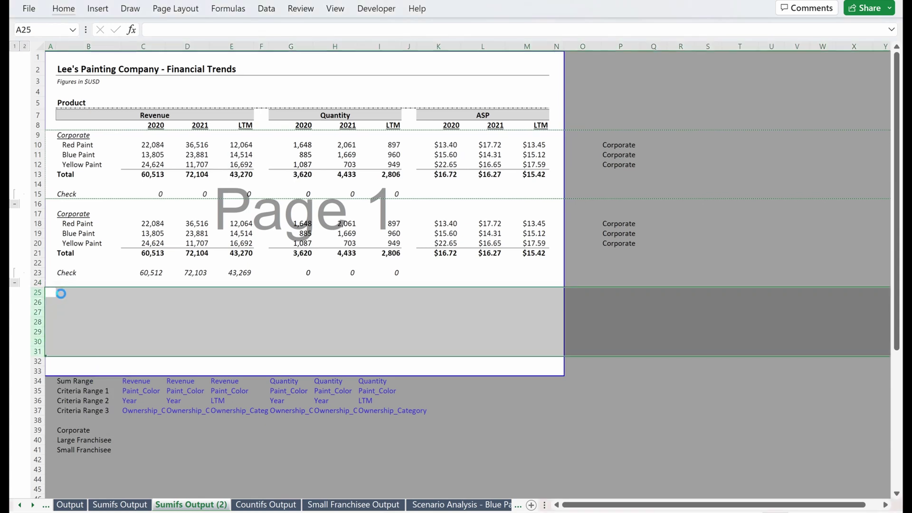
pyautogui.hotkey('ctrl', 'v')
# Paste 'Large Franchisee' and 'Small Franchisee' as values into the B17 and B25 headings
pyautogui.click(78, 214)
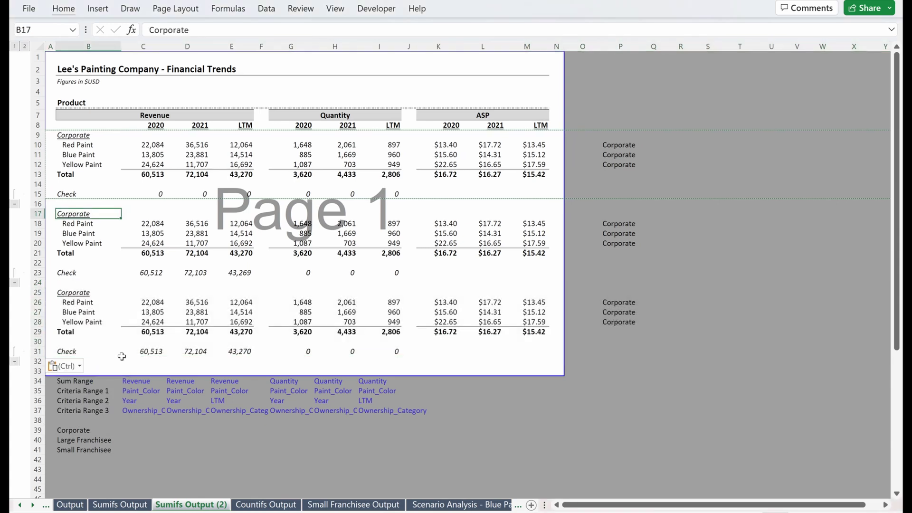
pyautogui.click(69, 440)
pyautogui.hotkey('ctrl', 'c')
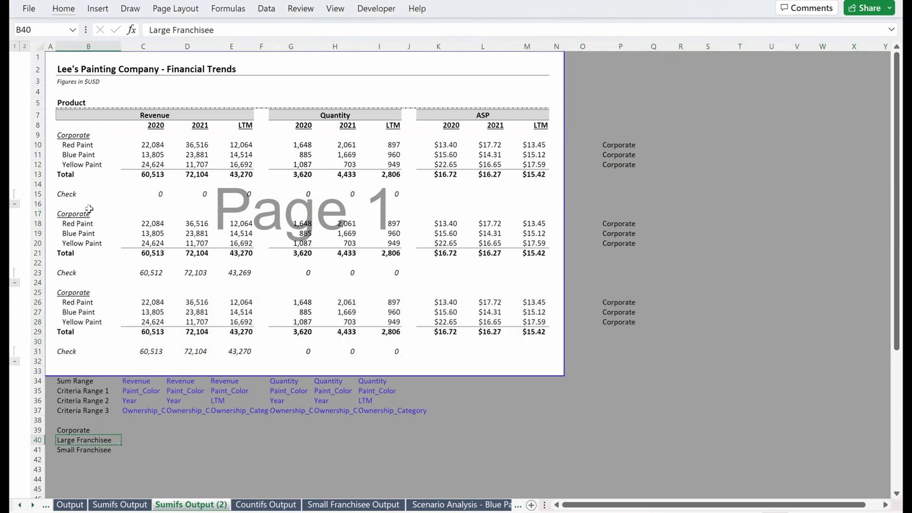
pyautogui.click(88, 212)
pyautogui.hotkey('ctrl', 'alt', 'v')
pyautogui.press('v')
pyautogui.press('Return')
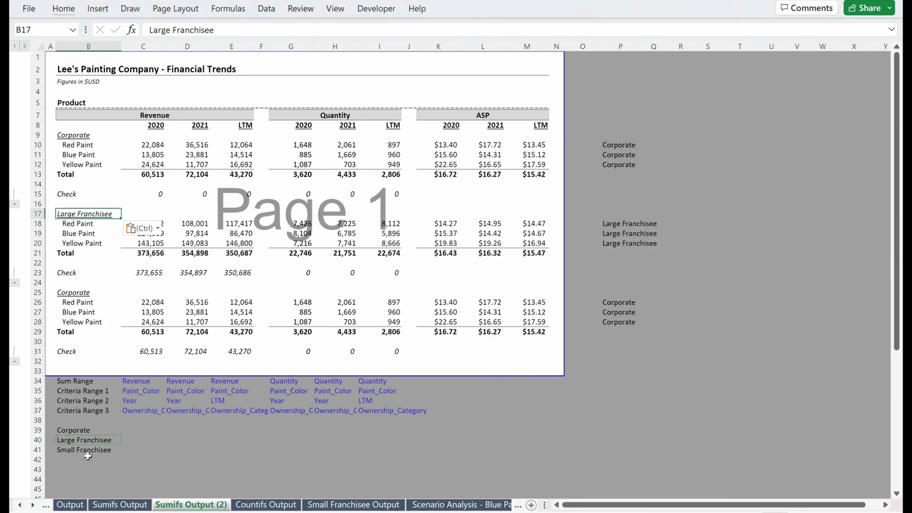
pyautogui.click(71, 451)
pyautogui.hotkey('ctrl', 'c')
pyautogui.click(75, 291)
pyautogui.hotkey('ctrl', 'alt', 'v')
pyautogui.press('v')
pyautogui.press('Return')
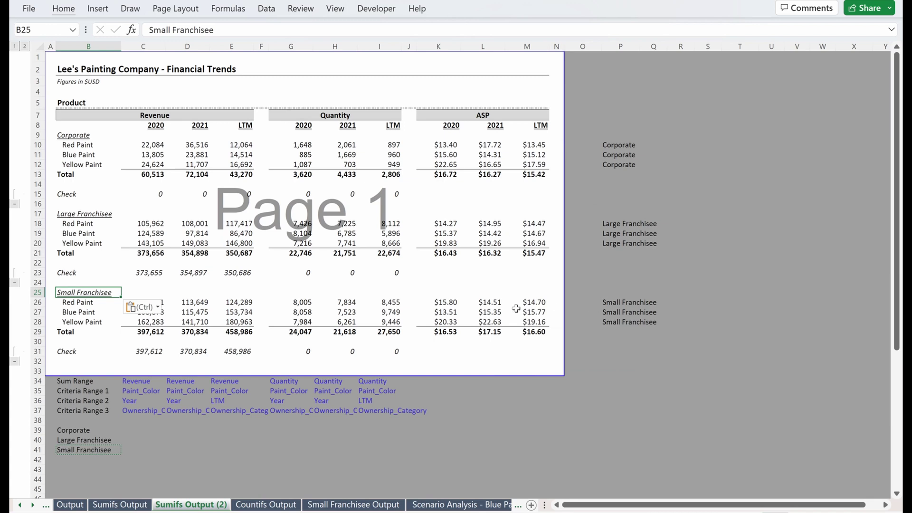
# Set the Large Franchisee check to =C21-'Countifs Output'!C10 and fill it across C23:E23
pyautogui.click(150, 274)
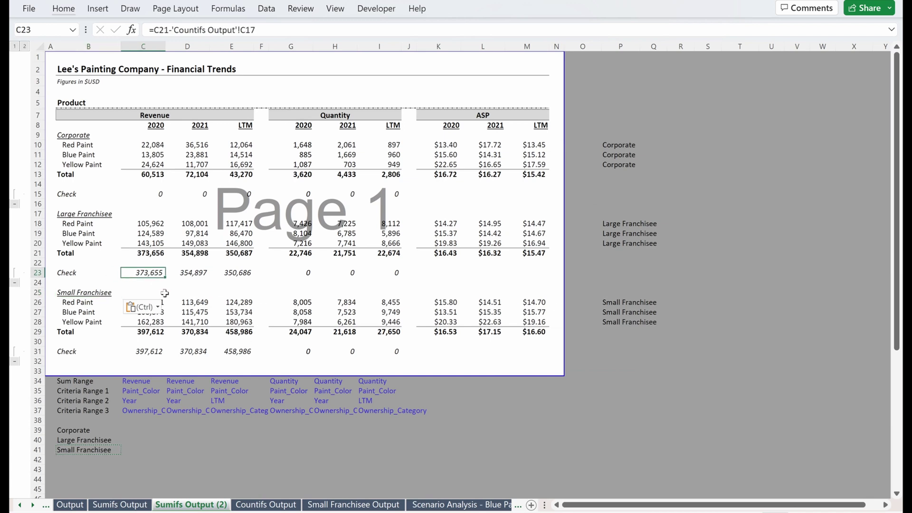
pyautogui.press('Escape')
pyautogui.press('F2')
pyautogui.press('Escape')
pyautogui.write('=')
pyautogui.press('Up')
pyautogui.press('Up')
pyautogui.write('-')
pyautogui.click(266, 504)
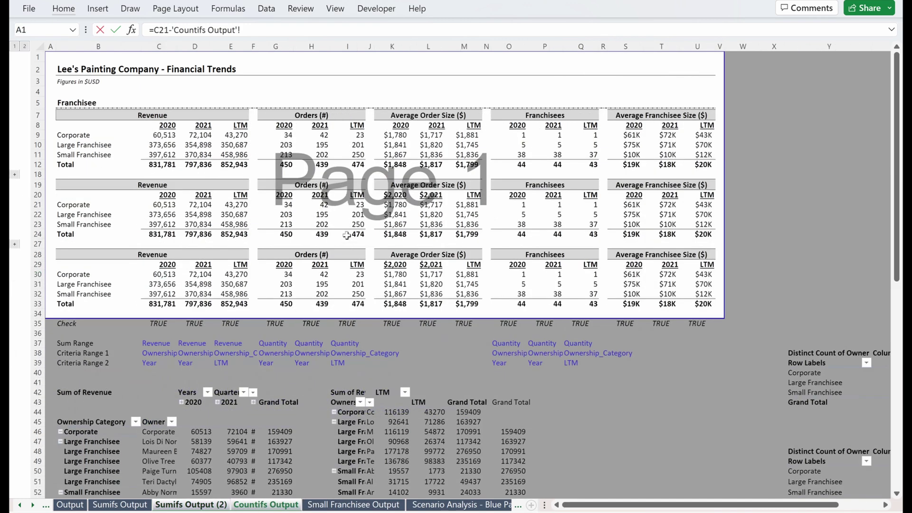
pyautogui.click(159, 145)
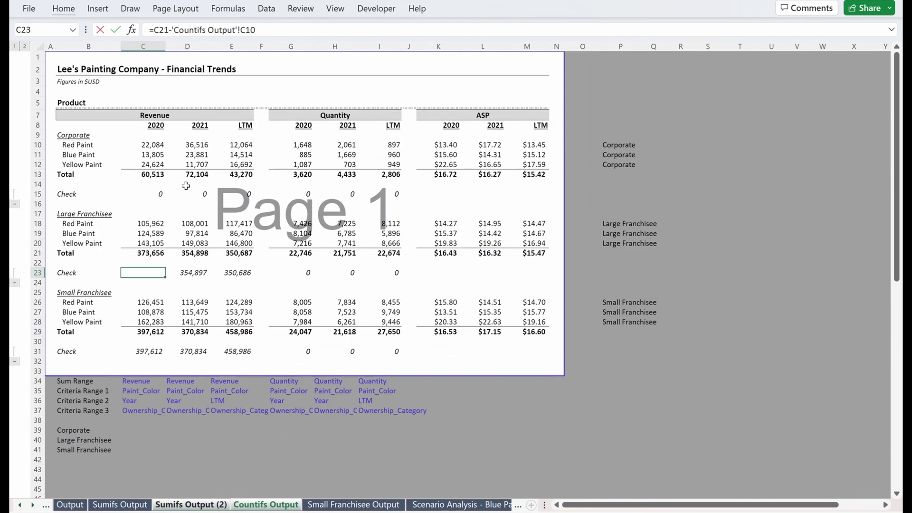
pyautogui.press('Return')
pyautogui.press('Up')
pyautogui.hotkey('shift', 'Right')
pyautogui.hotkey('shift', 'Right')
pyautogui.hotkey('ctrl', 'r')
# Enter =C29-'Countifs Output'!C11 across the Small Franchisee check cells C31:E31
pyautogui.press('Down')
pyautogui.press('Down')
pyautogui.press('Down')
pyautogui.press('Down')
pyautogui.press('Down')
pyautogui.press('Down')
pyautogui.press('Down')
pyautogui.press('Down')
pyautogui.hotkey('shift', 'Right')
pyautogui.hotkey('shift', 'Right')
pyautogui.press('Delete')
pyautogui.write('=')
pyautogui.press('Up')
pyautogui.press('Up')
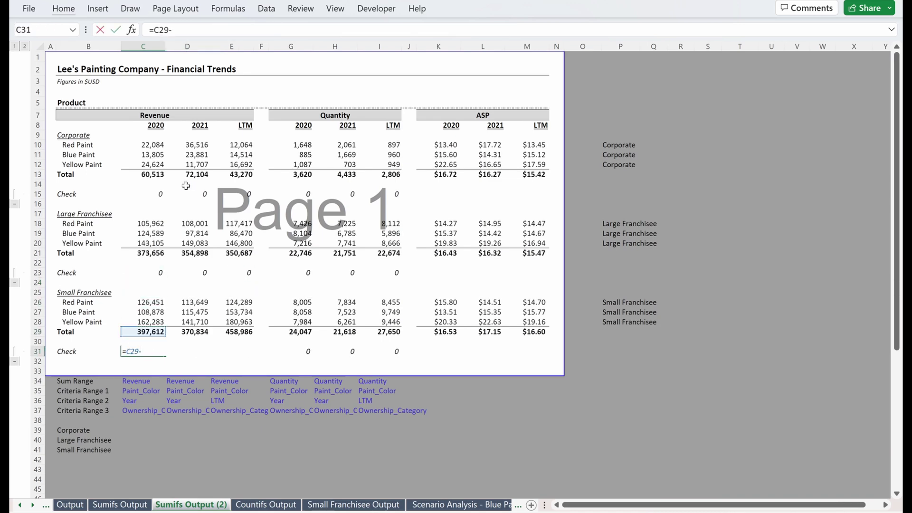
pyautogui.hotkey('ctrl', 'pagedown')
pyautogui.click(162, 149)
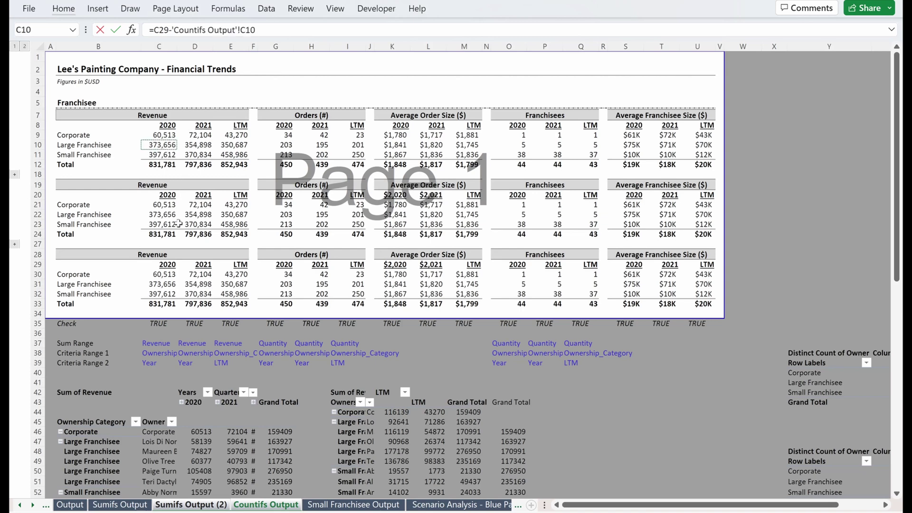
pyautogui.press('Down')
pyautogui.hotkey('ctrl', 'Return')
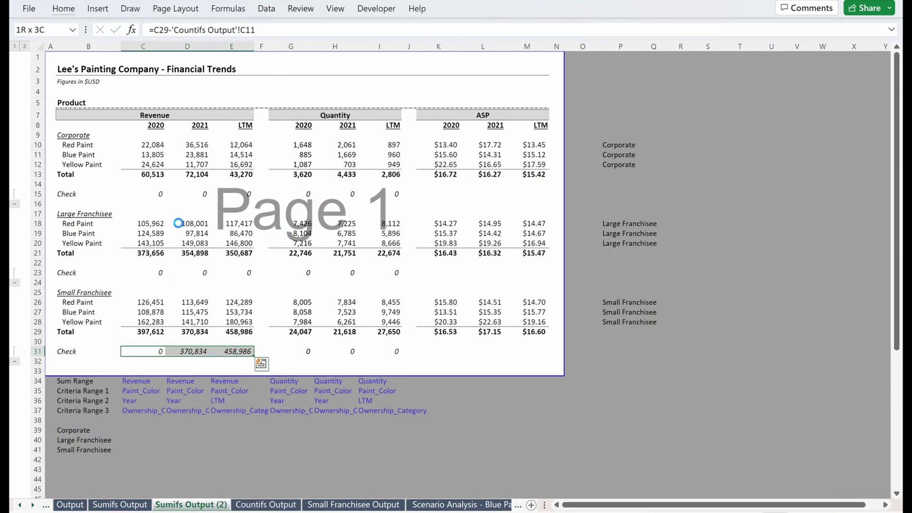
# Review the Small and Large Franchisee quantity check formulas without changing them
pyautogui.press('Right')
pyautogui.press('Right')
pyautogui.press('Right')
pyautogui.press('Right')
pyautogui.press('F2')
pyautogui.press('Escape')
pyautogui.press('F2')
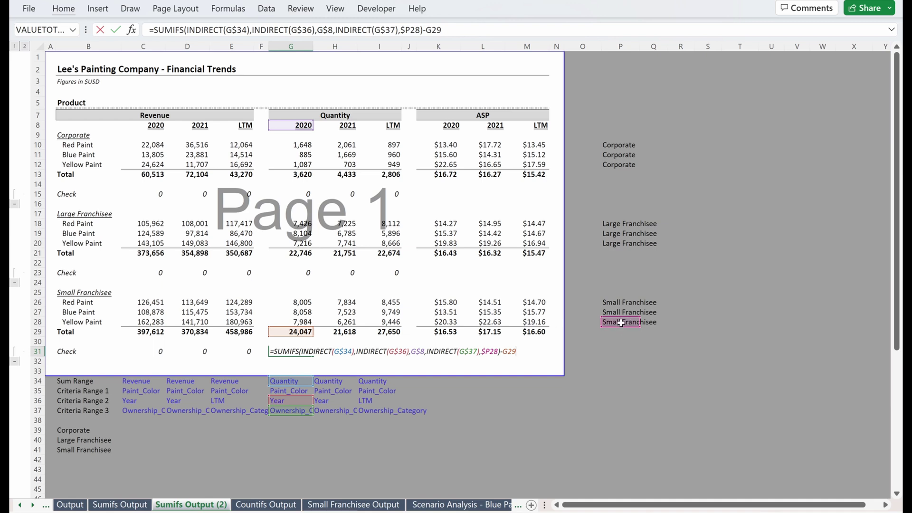
pyautogui.press('Escape')
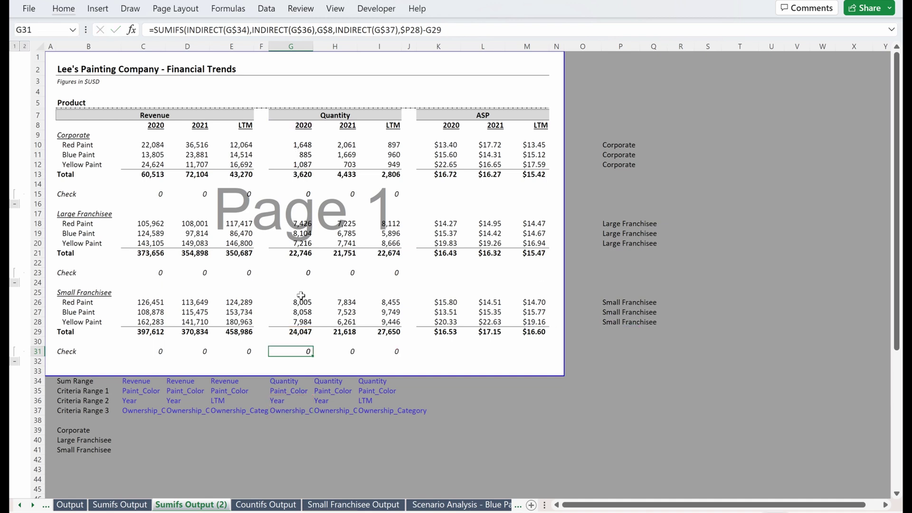
pyautogui.doubleClick(304, 273)
# Collapse the outline to hide all Check rows and move the page boundary toward row 31
pyautogui.press('Escape')
pyautogui.click(346, 274)
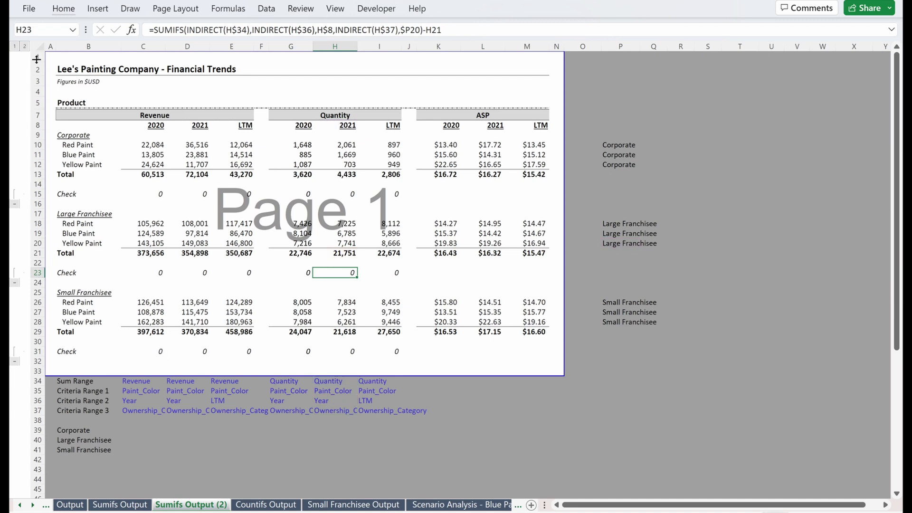
pyautogui.click(15, 46)
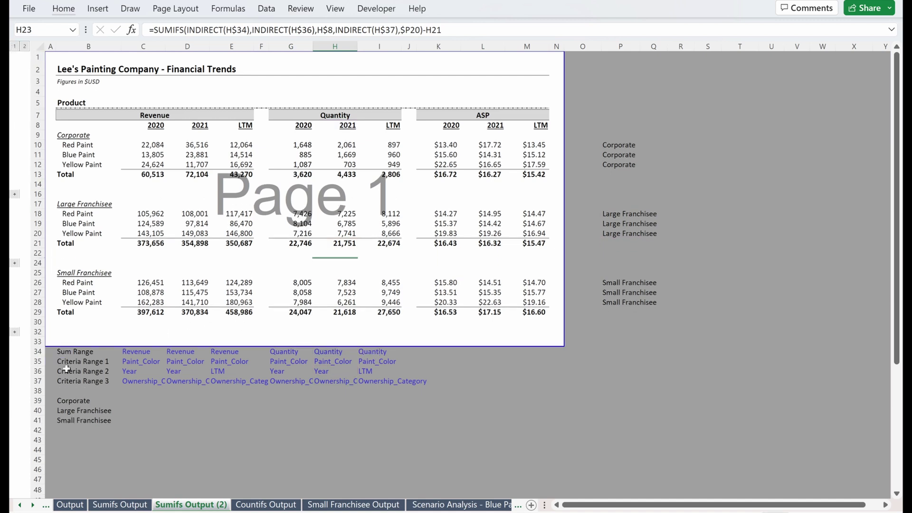
pyautogui.moveTo(92, 347); pyautogui.dragTo(100, 327)
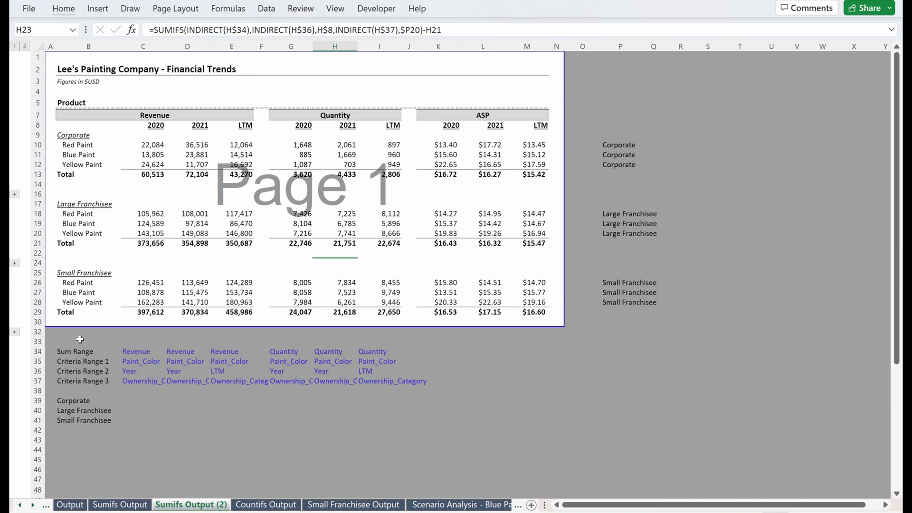
# Insert blank rows 33–47 above the Sum Range block and extend the print area to row 47
pyautogui.moveTo(79, 339); pyautogui.dragTo(61, 477)
pyautogui.hotkey('shift', 'space')
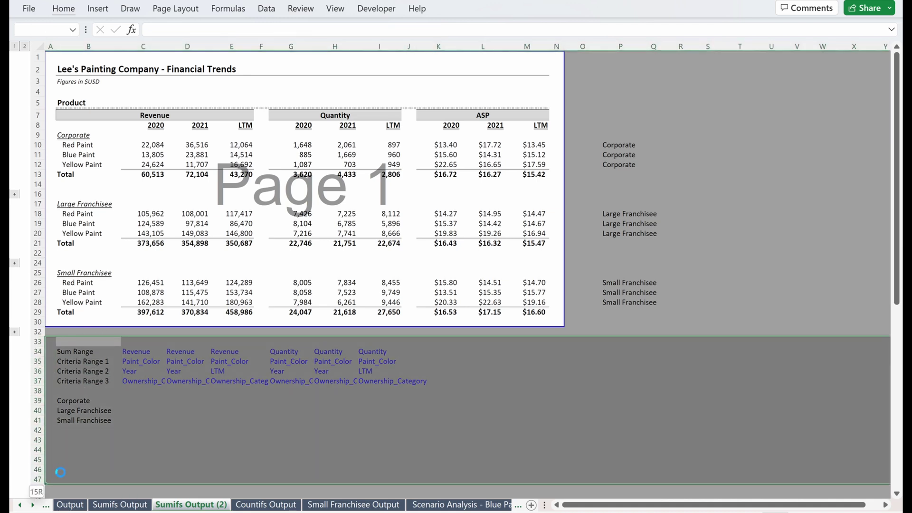
pyautogui.hotkey('ctrl', 'shift', '+')
pyautogui.moveTo(109, 327); pyautogui.dragTo(102, 474)
# Paste the Small Franchisee block at row 33 and retitle its heading 'Total'
pyautogui.click(75, 290)
pyautogui.hotkey('shift', 'Down')
pyautogui.hotkey('shift', 'Down')
pyautogui.hotkey('shift', 'Down')
pyautogui.hotkey('shift', 'Down')
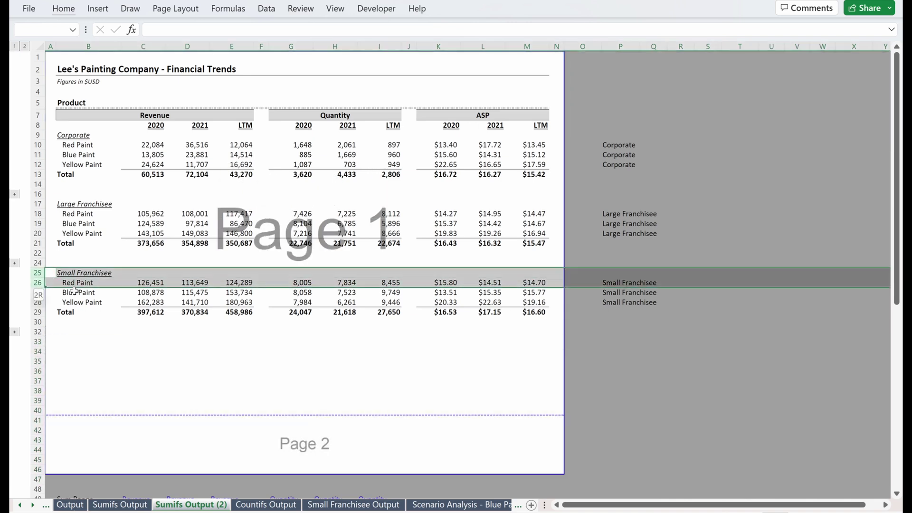
pyautogui.click(52, 344)
pyautogui.hotkey('ctrl', 'v')
pyautogui.write('Tota')
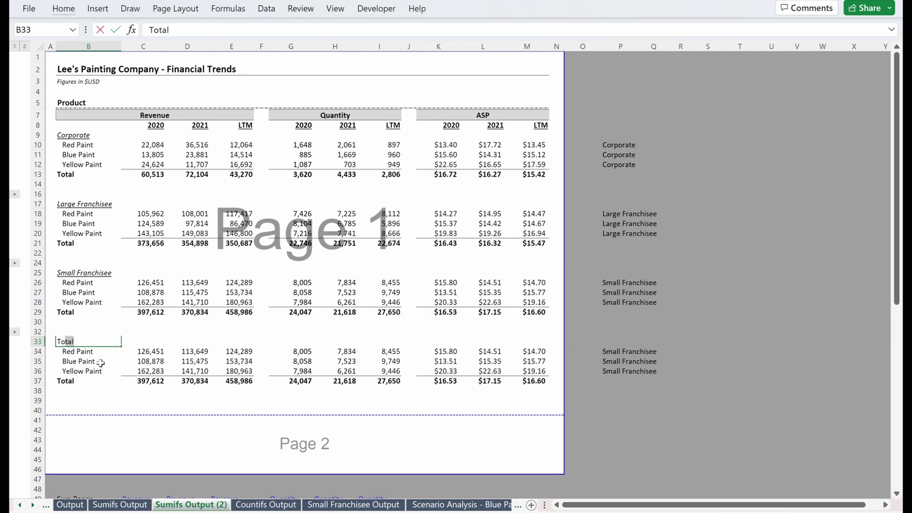
pyautogui.press('Return')
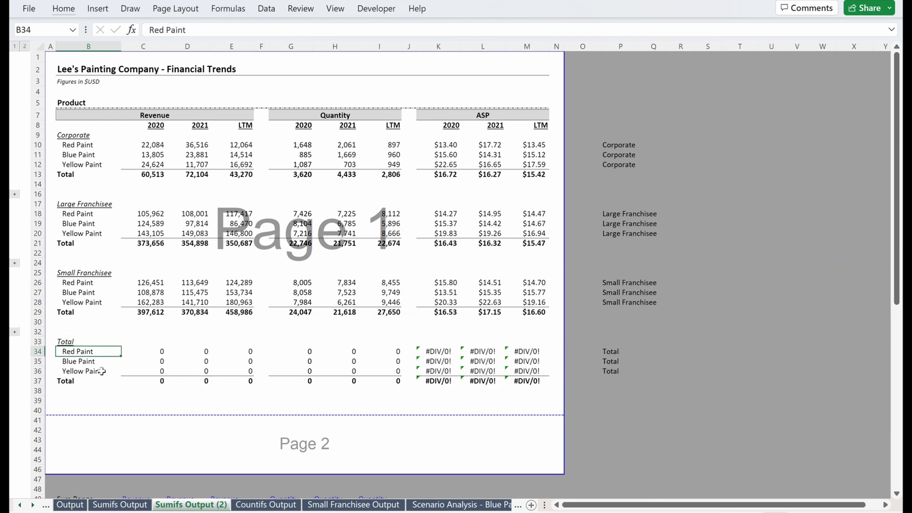
# Review the Corporate Red Paint SUMIFS formulas in row 10, B10:E10
pyautogui.press('Right')
pyautogui.press('Up')
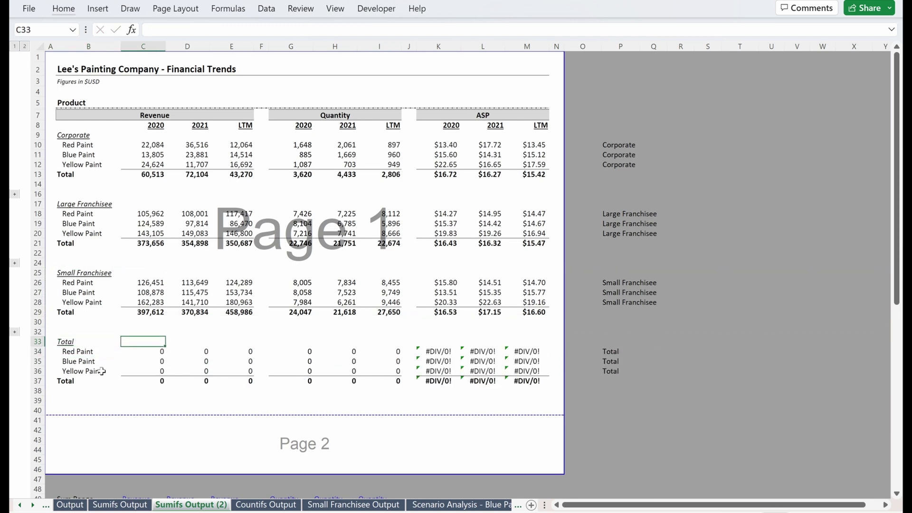
pyautogui.moveTo(152, 144); pyautogui.dragTo(245, 147)
pyautogui.click(143, 145)
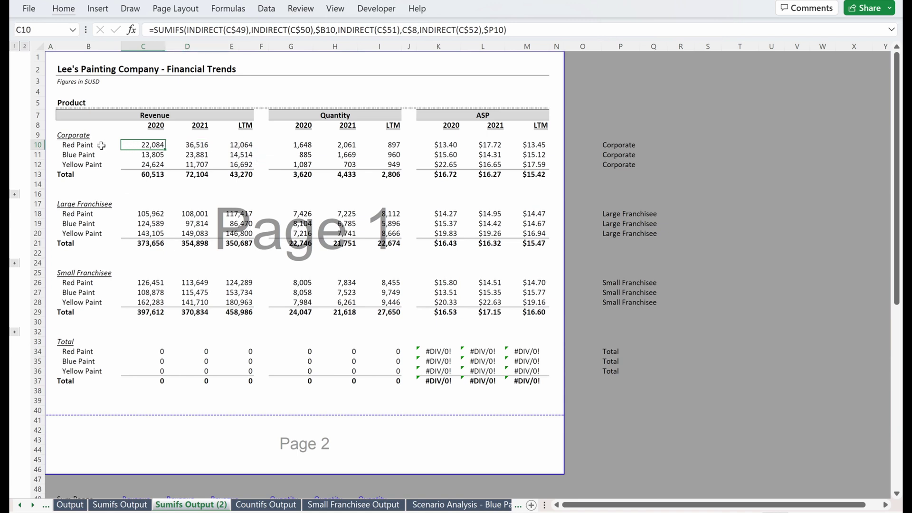
pyautogui.moveTo(92, 144); pyautogui.dragTo(253, 143)
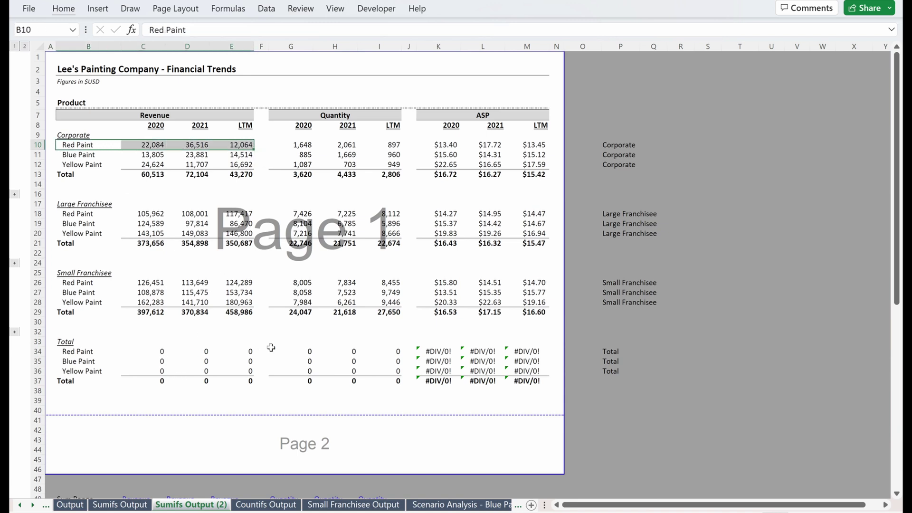
# Remove the ownership criterion from the C34 SUMIFS formula, leaving two criteria
pyautogui.doubleClick(159, 352)
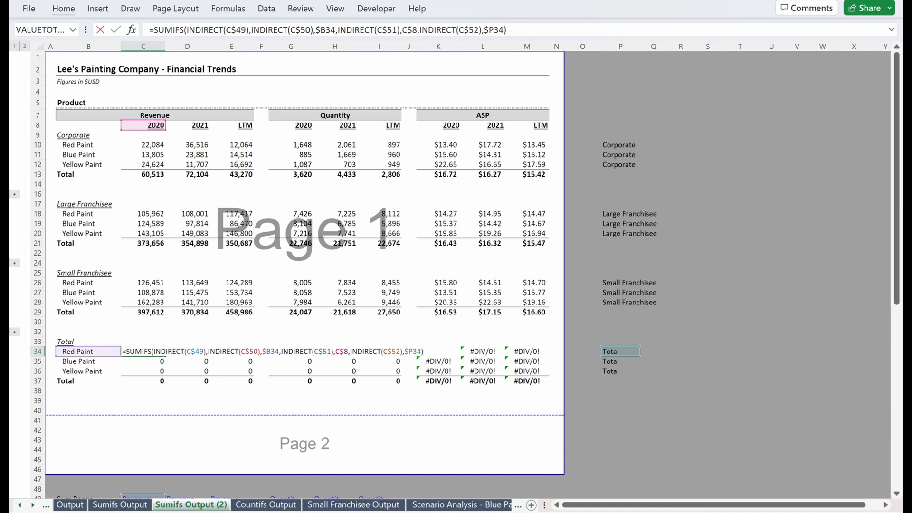
pyautogui.hotkey('shift', 'Left')
pyautogui.hotkey('shift', 'Left')
pyautogui.hotkey('shift', 'Left')
pyautogui.hotkey('shift', 'Left')
pyautogui.hotkey('shift', 'Left')
pyautogui.hotkey('shift', 'Left')
pyautogui.hotkey('shift', 'Left')
pyautogui.hotkey('shift', 'Left')
pyautogui.hotkey('shift', 'Left')
pyautogui.hotkey('shift', 'Left')
pyautogui.hotkey('shift', 'Left')
pyautogui.hotkey('shift', 'Left')
pyautogui.hotkey('shift', 'Left')
pyautogui.hotkey('shift', 'Left')
pyautogui.hotkey('shift', 'Left')
pyautogui.hotkey('shift', 'Left')
pyautogui.hotkey('shift', 'Left')
pyautogui.hotkey('shift', 'Left')
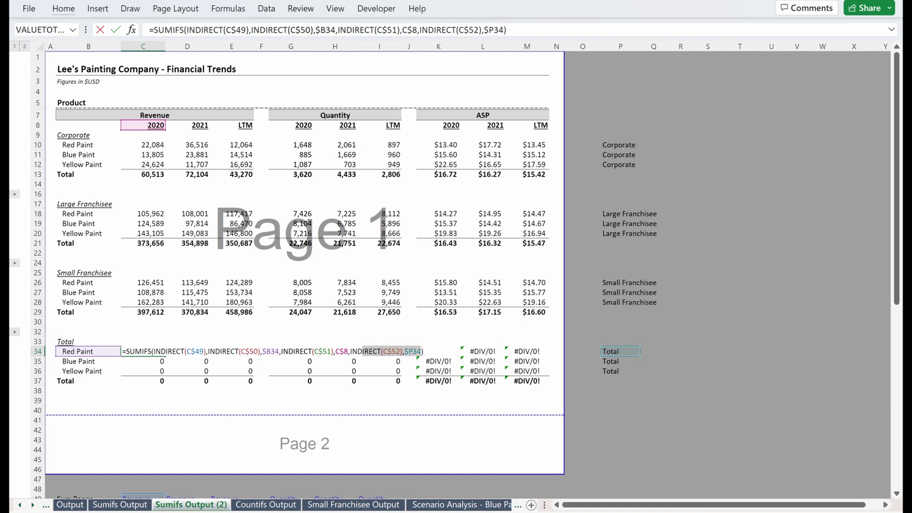
pyautogui.hotkey('shift', 'Left')
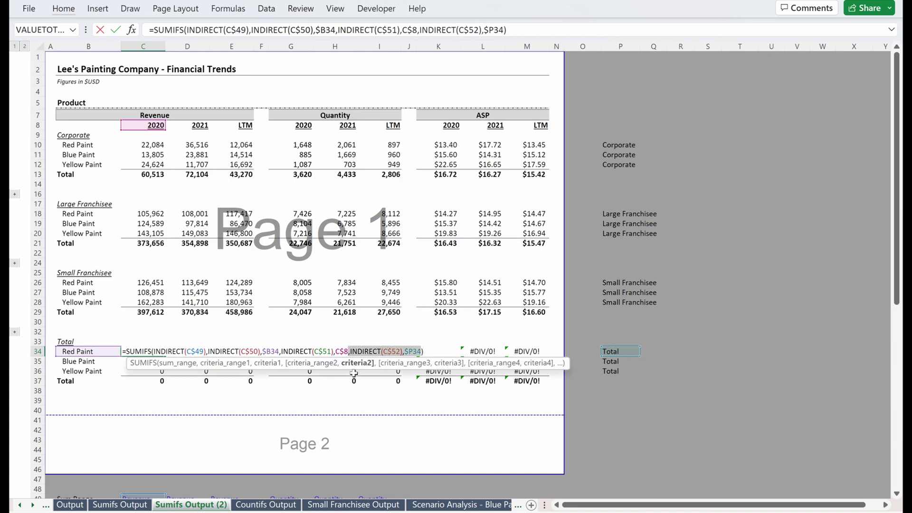
pyautogui.press('BackSpace')
pyautogui.press('Return')
# Paste the revised C34 formula, formulas only, across the Revenue Total cells C34:E36
pyautogui.press('Up')
pyautogui.hotkey('ctrl', 'c')
pyautogui.hotkey('shift', 'Right')
pyautogui.hotkey('shift', 'Right')
pyautogui.hotkey('shift', 'Down')
pyautogui.hotkey('shift', 'Down')
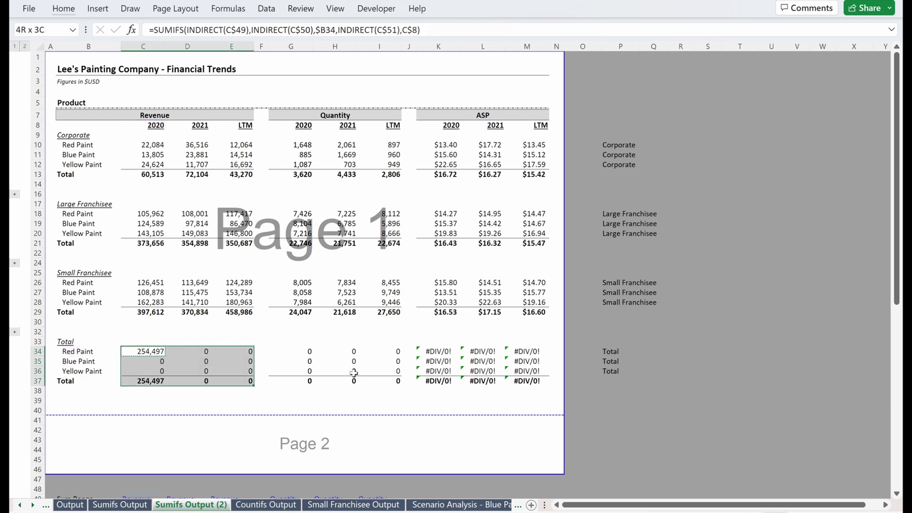
pyautogui.hotkey('ctrl', 'v')
pyautogui.hotkey('ctrl', 'alt', 'v')
pyautogui.press('Return')
# Copy the Revenue Total formulas into the Quantity Total cells G34:I36
pyautogui.hotkey('ctrl', 'c')
pyautogui.press('Right')
pyautogui.press('Right')
pyautogui.press('Right')
pyautogui.press('Right')
pyautogui.hotkey('shift', 'Right')
pyautogui.hotkey('shift', 'Right')
pyautogui.hotkey('shift', 'Down')
pyautogui.hotkey('shift', 'Down')
pyautogui.hotkey('ctrl', 'v')
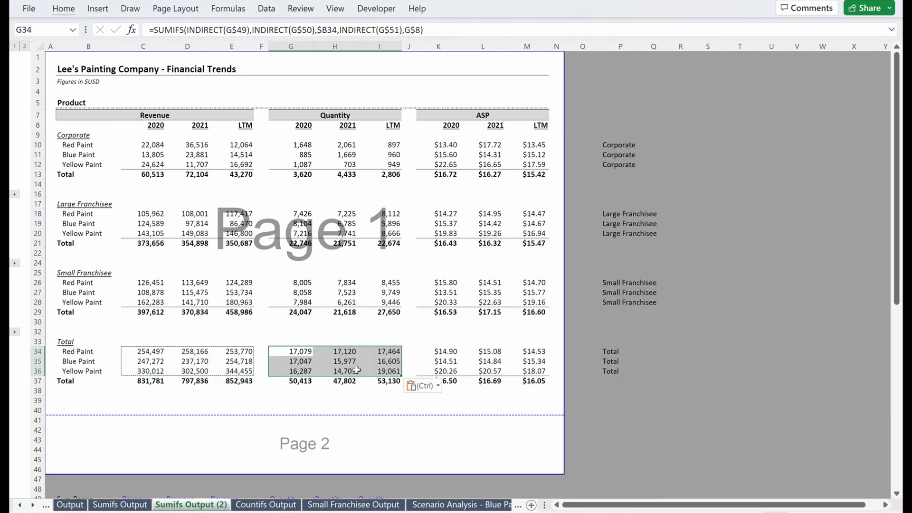
pyautogui.scroll(-2, 320, 370)
# Enter the check formula =C34-SUM(C26,C18,C10) in C40
pyautogui.click(150, 346)
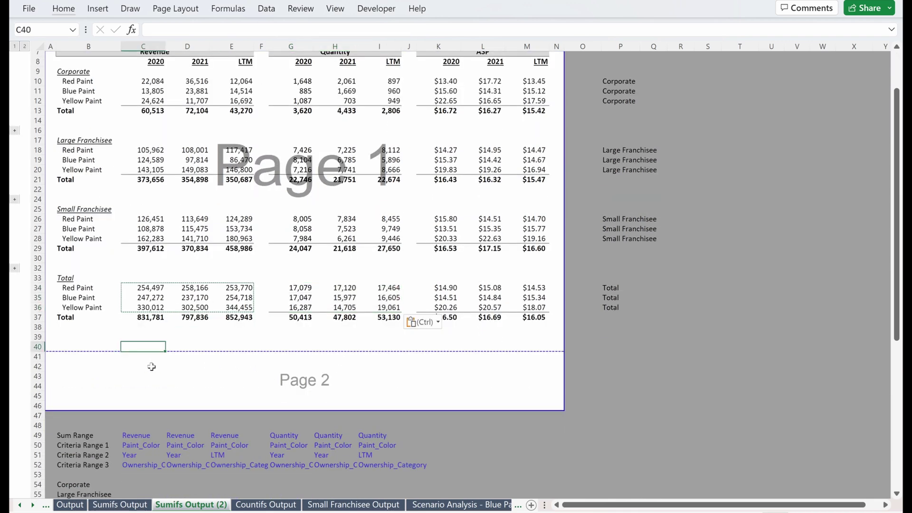
pyautogui.write('=')
pyautogui.press('Up')
pyautogui.press('Up')
pyautogui.press('Up')
pyautogui.press('Up')
pyautogui.press('Up')
pyautogui.press('Up')
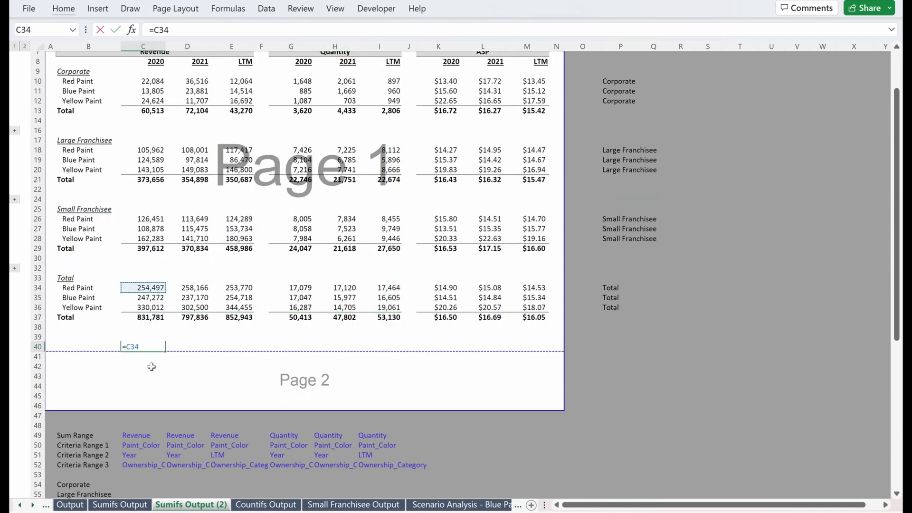
pyautogui.write('-SUM(')
pyautogui.press('Up')
pyautogui.press('Up')
pyautogui.press('Up')
pyautogui.press('Up')
pyautogui.press('Up')
pyautogui.press('Up')
pyautogui.press('Up')
pyautogui.press('Up')
pyautogui.press('Up')
pyautogui.press('Up')
pyautogui.press('Up')
pyautogui.press('Up')
pyautogui.press('Up')
pyautogui.press('Up')
pyautogui.write(',')
pyautogui.press('Up')
pyautogui.press('Up')
pyautogui.press('Up')
pyautogui.press('Up')
pyautogui.press('Up')
pyautogui.press('Up')
pyautogui.press('Up')
pyautogui.press('Up')
pyautogui.press('Up')
pyautogui.press('Up')
pyautogui.press('Up')
pyautogui.press('Up')
pyautogui.press('Up')
pyautogui.press('Up')
pyautogui.press('Up')
pyautogui.press('Up')
pyautogui.press('Up')
pyautogui.press('Up')
pyautogui.press('Up')
pyautogui.press('Up')
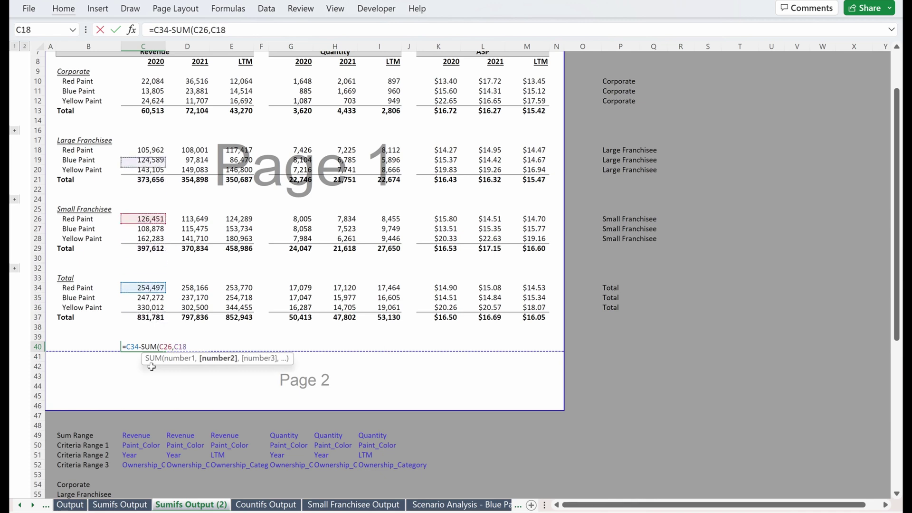
pyautogui.write(',')
pyautogui.press('Up')
pyautogui.press('Up')
pyautogui.press('Up')
pyautogui.press('Up')
pyautogui.press('Up')
pyautogui.press('Up')
pyautogui.press('Up')
pyautogui.press('Up')
pyautogui.press('Up')
pyautogui.press('Up')
pyautogui.press('Up')
pyautogui.press('Up')
pyautogui.press('Up')
pyautogui.press('Up')
pyautogui.press('Up')
pyautogui.press('Up')
pyautogui.press('Up')
pyautogui.press('Up')
pyautogui.press('Up')
pyautogui.press('Up')
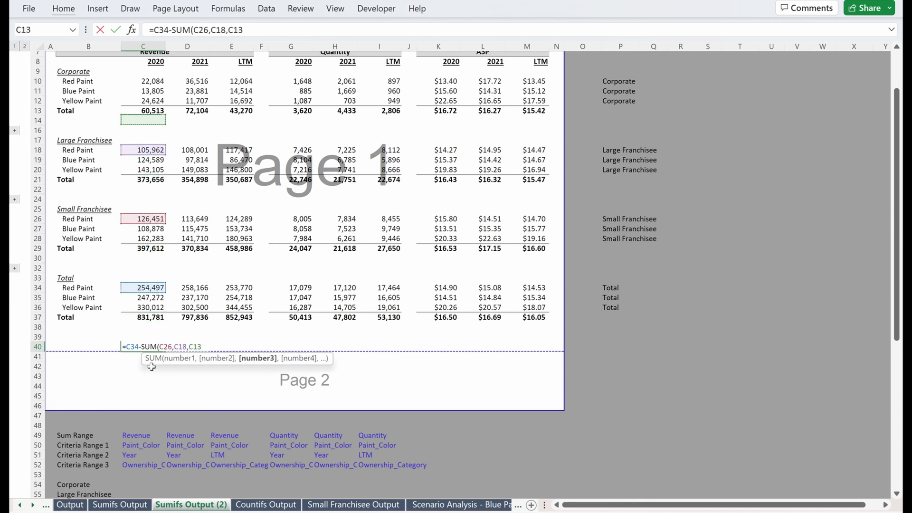
pyautogui.press('Return')
# Fill the check formula across and down to C40:E43, accepting the suggested correction
pyautogui.press('Return')
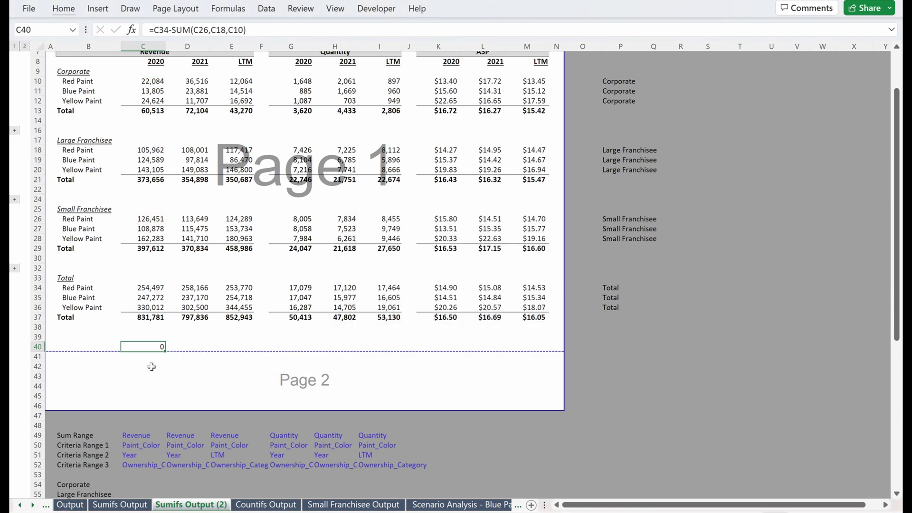
pyautogui.hotkey('shift', 'Right')
pyautogui.hotkey('shift', 'Right')
pyautogui.hotkey('shift', 'Down')
pyautogui.hotkey('shift', 'Down')
pyautogui.hotkey('shift', 'Down')
pyautogui.hotkey('ctrl', 'r')
pyautogui.hotkey('ctrl', 'd')
pyautogui.press('Right')
pyautogui.press('Down')
pyautogui.press('F2')
# Review the filled Revenue check formulas in C40:E43
pyautogui.press('Return')
pyautogui.press('F2')
pyautogui.press('Return')
pyautogui.press('F2')
pyautogui.hotkey('shift', 'Return')
pyautogui.press('F2')
pyautogui.hotkey('shift', 'Return')
pyautogui.press('F2')
pyautogui.hotkey('shift', 'Return')
pyautogui.press('F2')
pyautogui.press('Escape')
# Copy the Revenue check formulas to G40:I43 under Quantity
pyautogui.press('Left')
pyautogui.hotkey('shift', 'Right')
pyautogui.hotkey('shift', 'Right')
pyautogui.hotkey('shift', 'Down')
pyautogui.hotkey('shift', 'Down')
pyautogui.hotkey('shift', 'Down')
pyautogui.hotkey('ctrl', 'c')
pyautogui.press('Right')
pyautogui.press('Right')
pyautogui.press('Right')
pyautogui.press('Right')
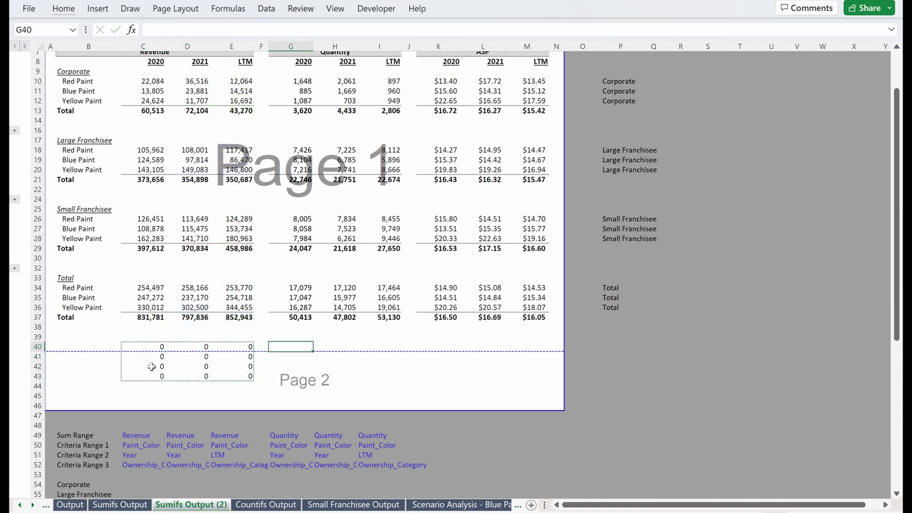
pyautogui.hotkey('ctrl', 'v')
# Review the pasted Quantity check formulas in G40:I43
pyautogui.press('Right')
pyautogui.press('Down')
pyautogui.press('F2')
pyautogui.press('Return')
pyautogui.press('Right')
pyautogui.press('F2')
pyautogui.press('Escape')
pyautogui.press('Left')
pyautogui.press('Up')
pyautogui.press('F2')
pyautogui.press('Escape')
pyautogui.press('Up')
# Label B40:B43 'Check' and italicise the labels
pyautogui.press('Left')
pyautogui.press('Left')
pyautogui.press('Left')
pyautogui.press('Left')
pyautogui.press('Left')
pyautogui.press('Left')
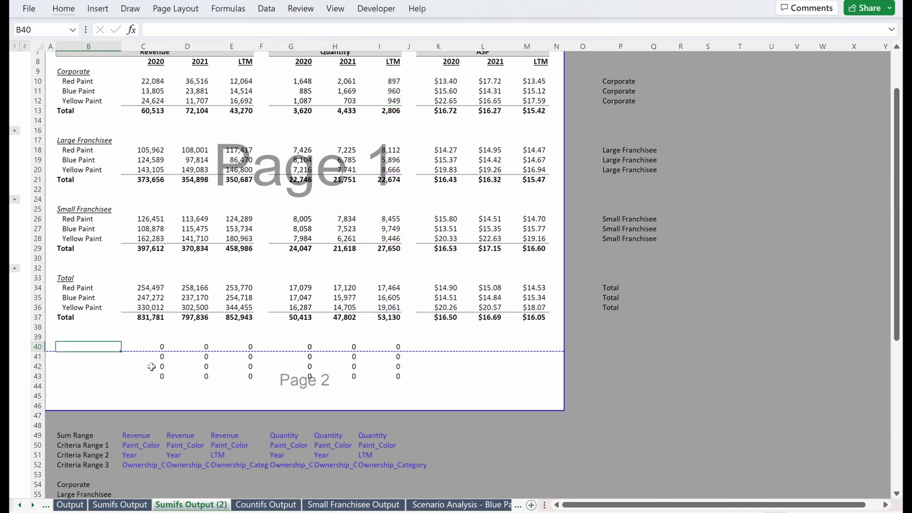
pyautogui.write('Check')
pyautogui.press('Return')
pyautogui.press('Up')
pyautogui.hotkey('shift', 'Down')
pyautogui.hotkey('shift', 'Down')
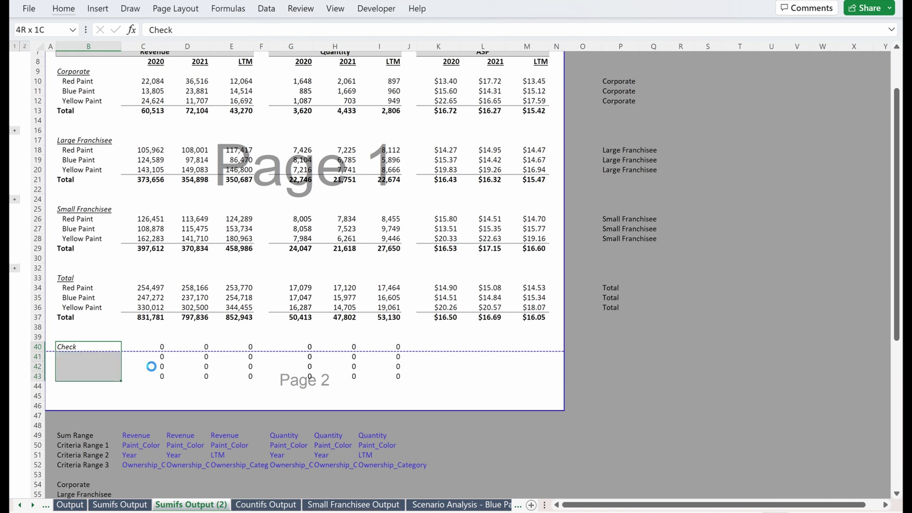
pyautogui.hotkey('ctrl', 'd')
pyautogui.hotkey('ctrl', 'i')
pyautogui.press('Down')
# Inspect the Total Yellow Paint 2021 formula without changing it
pyautogui.press('Right')
pyautogui.press('Right')
pyautogui.press('Up')
pyautogui.press('Up')
pyautogui.press('Up')
pyautogui.press('Up')
pyautogui.press('Up')
pyautogui.press('F2')
pyautogui.press('Escape')
pyautogui.press('Left')
# Start a SUMIFS in C34 with the locked sum range C10:C29
pyautogui.press('Up')
pyautogui.press('Up')
pyautogui.press('F2')
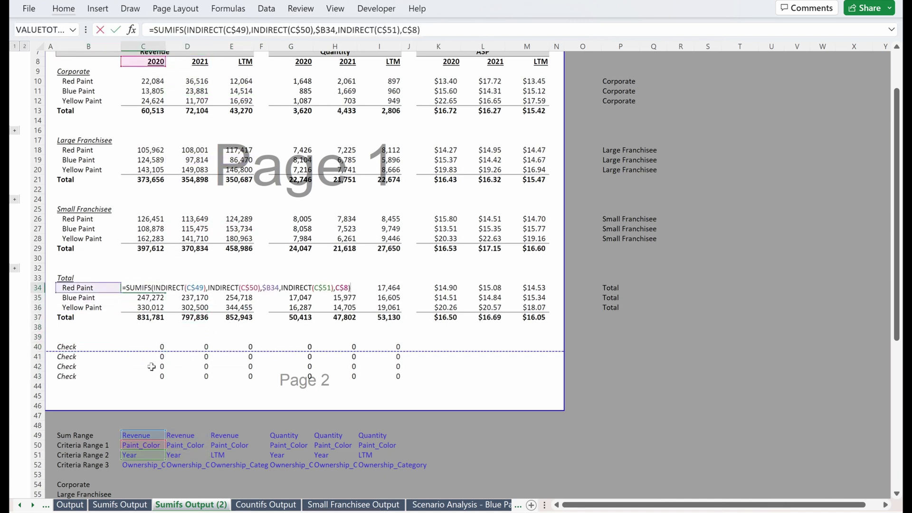
pyautogui.press('Escape')
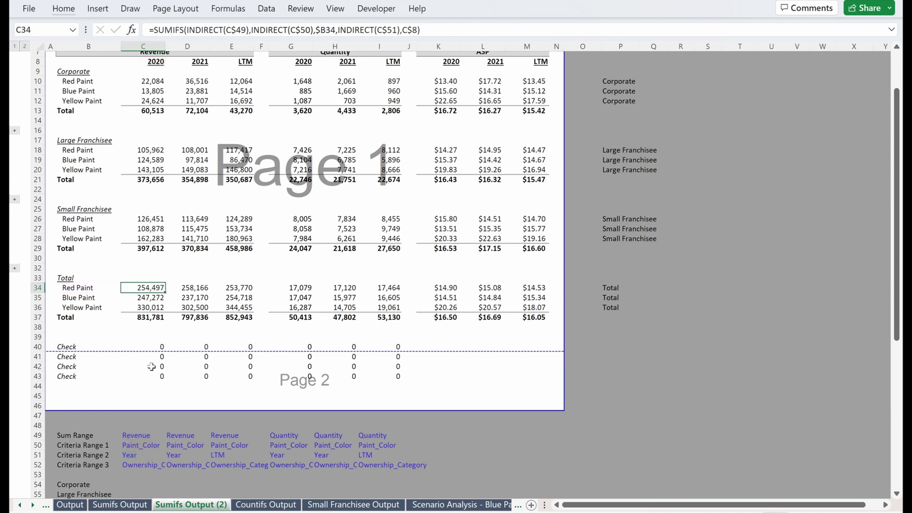
pyautogui.write('=sumifs')
pyautogui.press('Tab')
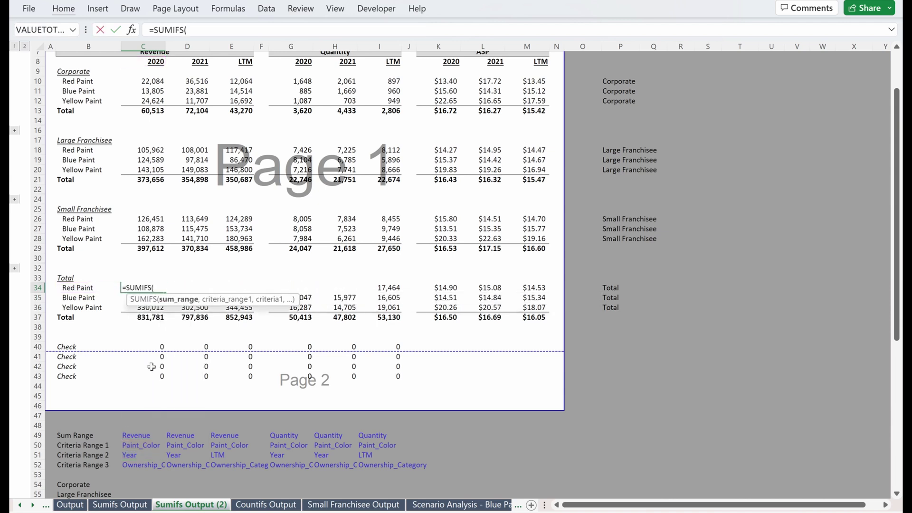
pyautogui.hotkey('ctrl', 'Up')
pyautogui.hotkey('ctrl', 'Up')
pyautogui.press('Down')
pyautogui.press('Down')
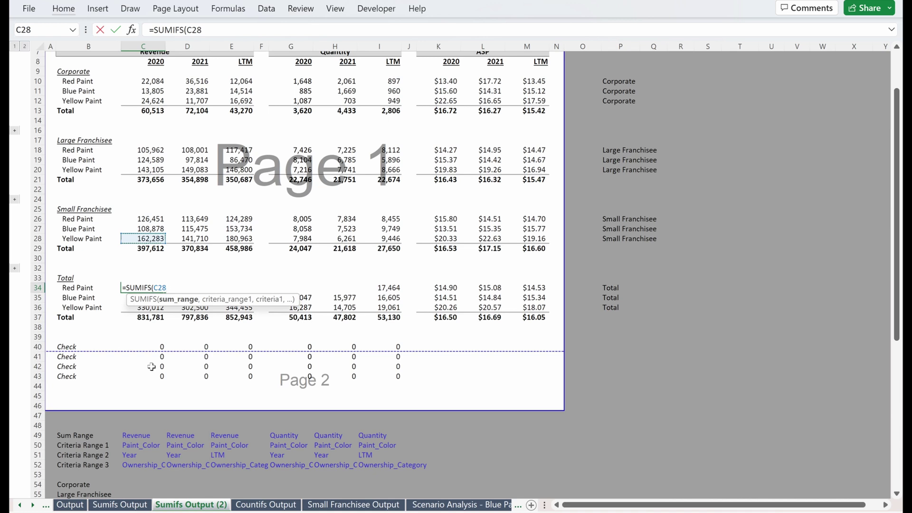
pyautogui.press('Down')
pyautogui.hotkey('ctrl', 'shift', 'Up')
pyautogui.hotkey('ctrl', 'shift', 'Up')
pyautogui.hotkey('ctrl', 'shift', 'Up')
pyautogui.hotkey('ctrl', 'shift', 'Up')
pyautogui.hotkey('ctrl', 'shift', 'Up')
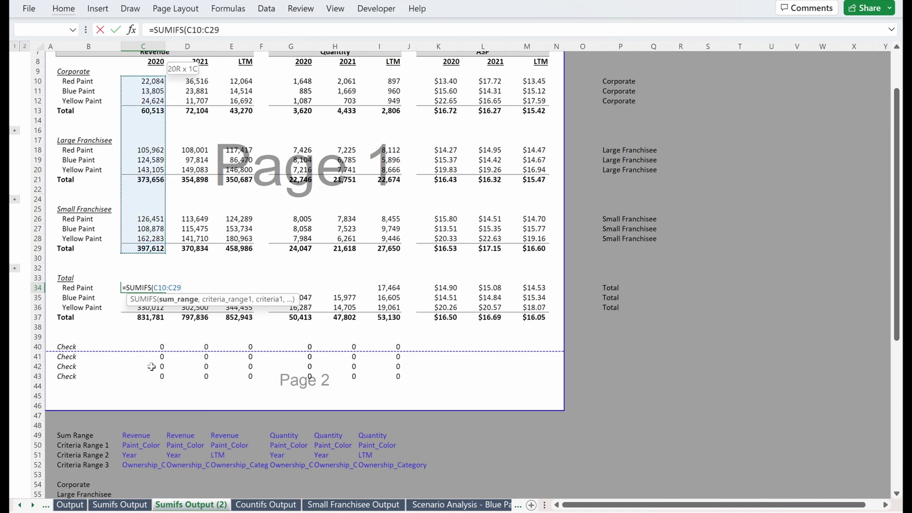
pyautogui.press('F4')
pyautogui.press('F4')
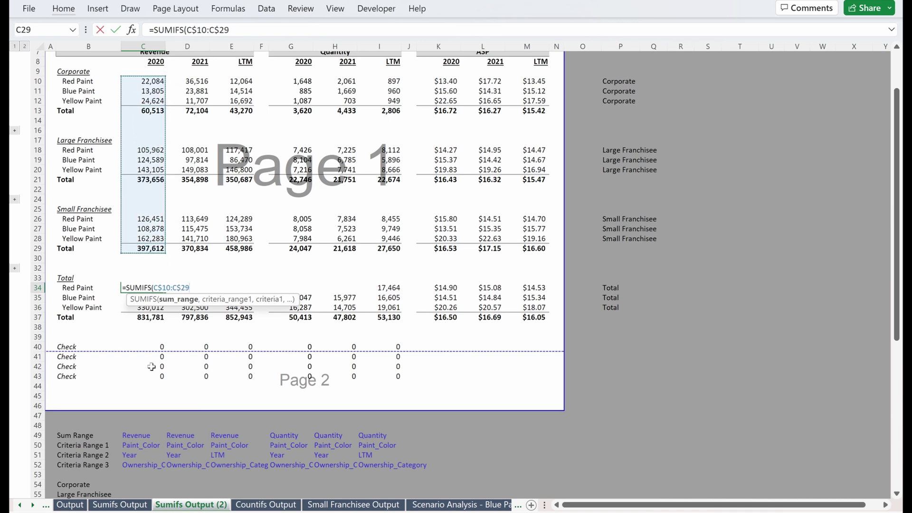
# Add criteria range $B$10:$B$29 and the Total row's paint name, filling C34:E36
pyautogui.write(',')
pyautogui.press('Left')
pyautogui.press('Up')
pyautogui.press('Up')
pyautogui.press('Up')
pyautogui.press('Up')
pyautogui.hotkey('ctrl', 'shift', 'Up')
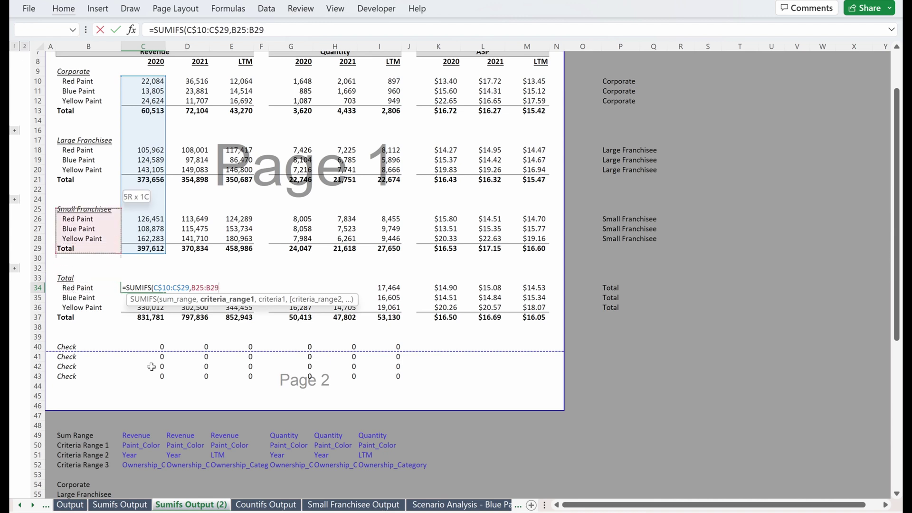
pyautogui.hotkey('ctrl', 'shift', 'Up')
pyautogui.hotkey('ctrl', 'shift', 'Up')
pyautogui.hotkey('ctrl', 'shift', 'Up')
pyautogui.hotkey('ctrl', 'shift', 'Up')
pyautogui.hotkey('shift', 'Down')
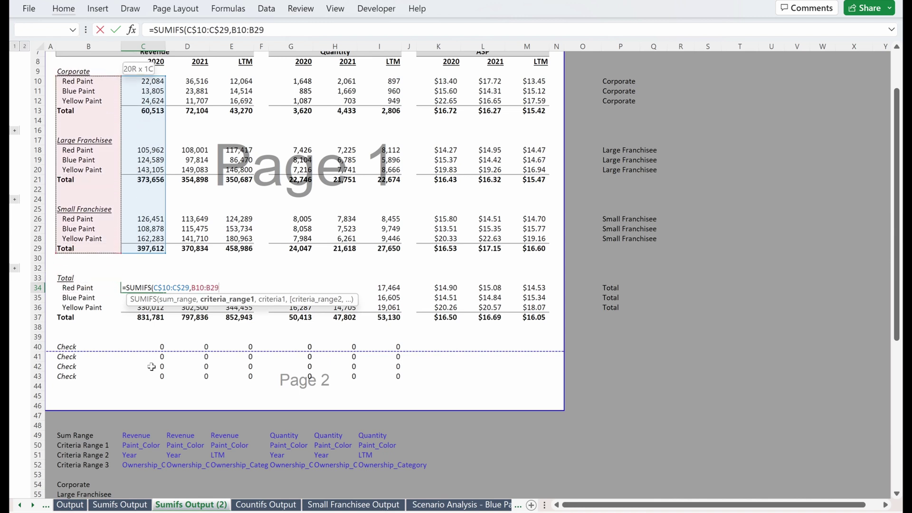
pyautogui.press('F4')
pyautogui.write(',')
pyautogui.press('Left')
pyautogui.press('F4')
pyautogui.press('F4')
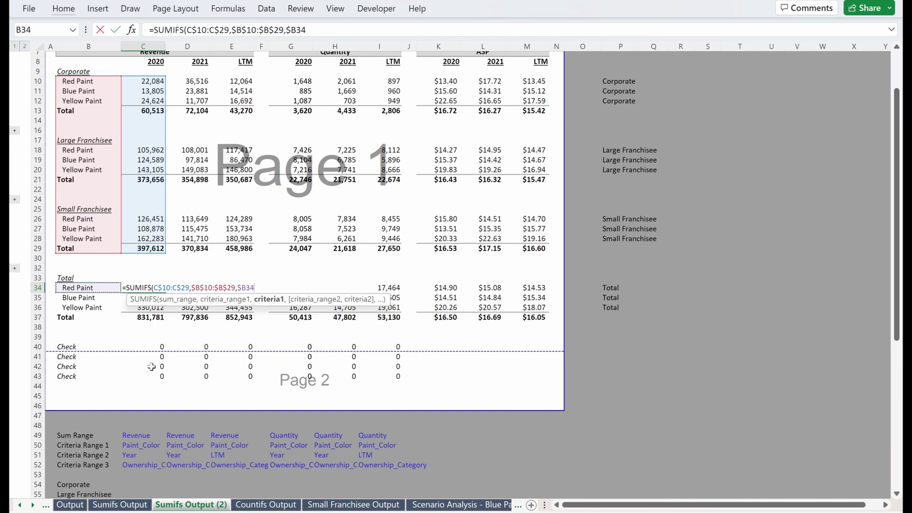
pyautogui.hotkey('ctrl', 'Return')
pyautogui.hotkey('shift', 'Down')
pyautogui.hotkey('shift', 'Down')
pyautogui.hotkey('shift', 'Right')
pyautogui.hotkey('shift', 'Right')
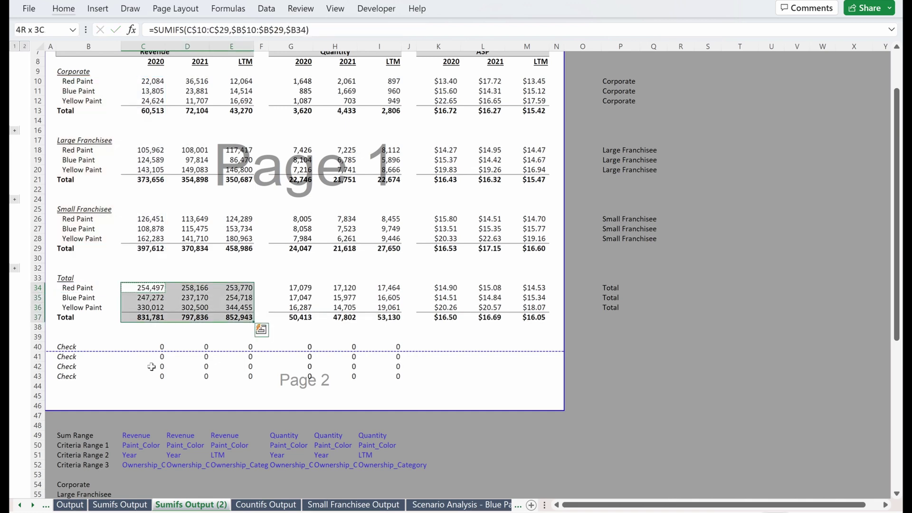
# Copy the Total Revenue SUMIFS formulas into the Total Quantity cells G34:I36
pyautogui.hotkey('ctrl', 'c')
pyautogui.hotkey('ctrl', 'alt', 'v')
pyautogui.press('Return')
pyautogui.press('Right')
pyautogui.press('Right')
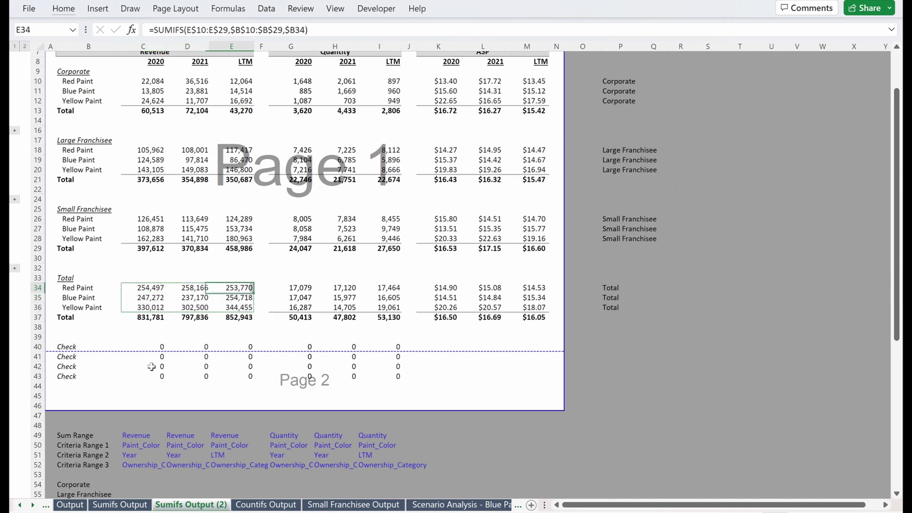
pyautogui.press('Right')
pyautogui.press('Right')
pyautogui.hotkey('shift', 'Down')
pyautogui.hotkey('shift', 'Down')
pyautogui.hotkey('shift', 'Right')
pyautogui.hotkey('shift', 'Right')
pyautogui.hotkey('ctrl', 'v')
pyautogui.press('Escape')
pyautogui.press('Down')
pyautogui.press('Right')
pyautogui.press('Right')
# Inspect the pasted Quantity total formulas
pyautogui.press('F2')
pyautogui.press('Escape')
pyautogui.press('Left')
pyautogui.press('F2')
pyautogui.press('Escape')
pyautogui.press('Left')
pyautogui.press('F2')
# Inspect the Check row formulas to confirm they read 0
pyautogui.press('Escape')
pyautogui.press('Down')
pyautogui.press('Down')
pyautogui.press('Down')
pyautogui.press('Down')
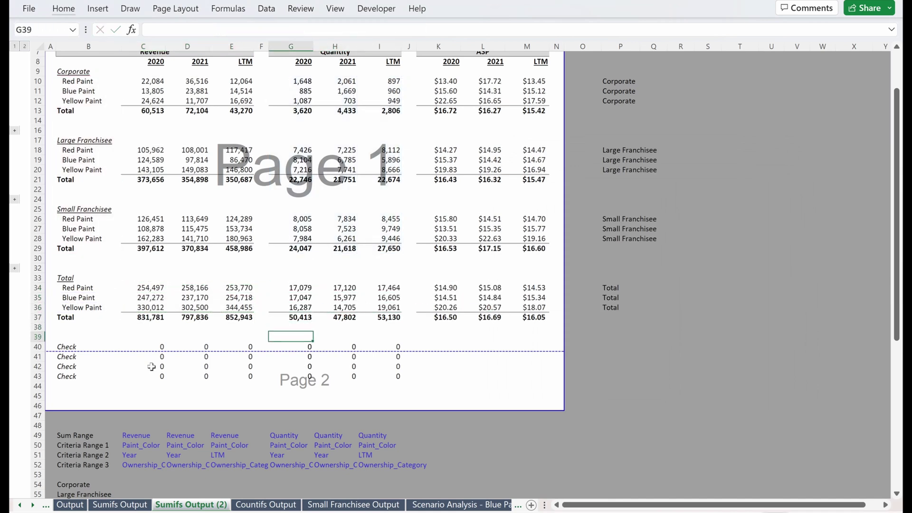
pyautogui.press('Down')
pyautogui.press('F2')
pyautogui.press('Escape')
pyautogui.press('Right')
pyautogui.press('F2')
pyautogui.press('Escape')
pyautogui.press('Right')
pyautogui.press('F2')
pyautogui.press('Escape')
pyautogui.press('Down')
pyautogui.press('F2')
pyautogui.press('Escape')
pyautogui.press('Left')
pyautogui.press('F2')
pyautogui.press('Escape')
pyautogui.press('Left')
# Review the Yellow Paint total formulas, then end the print area at row 38
pyautogui.press('F2')
pyautogui.press('Escape')
pyautogui.press('Up')
pyautogui.press('Up')
pyautogui.press('Up')
pyautogui.press('Up')
pyautogui.press('Up')
pyautogui.press('F2')
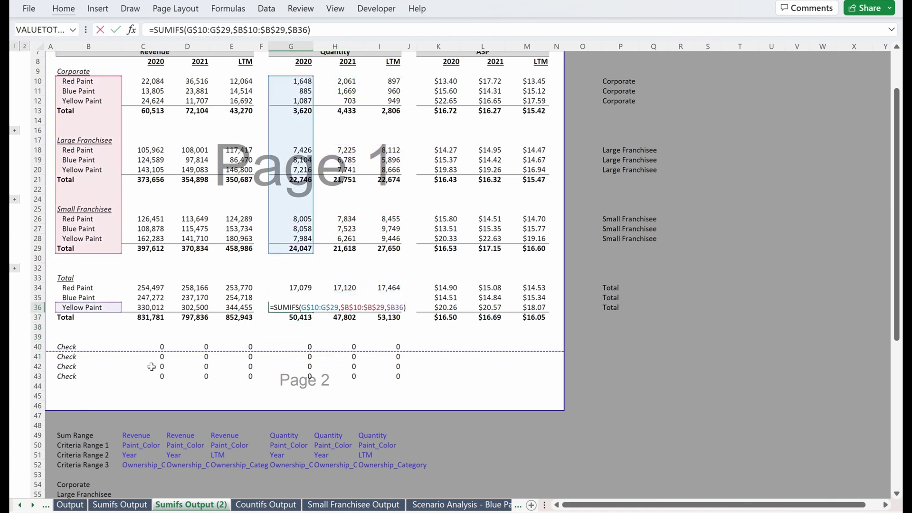
pyautogui.press('Escape')
pyautogui.press('Left')
pyautogui.press('Left')
pyautogui.press('F2')
pyautogui.press('Escape')
pyautogui.press('Left')
pyautogui.press('F2')
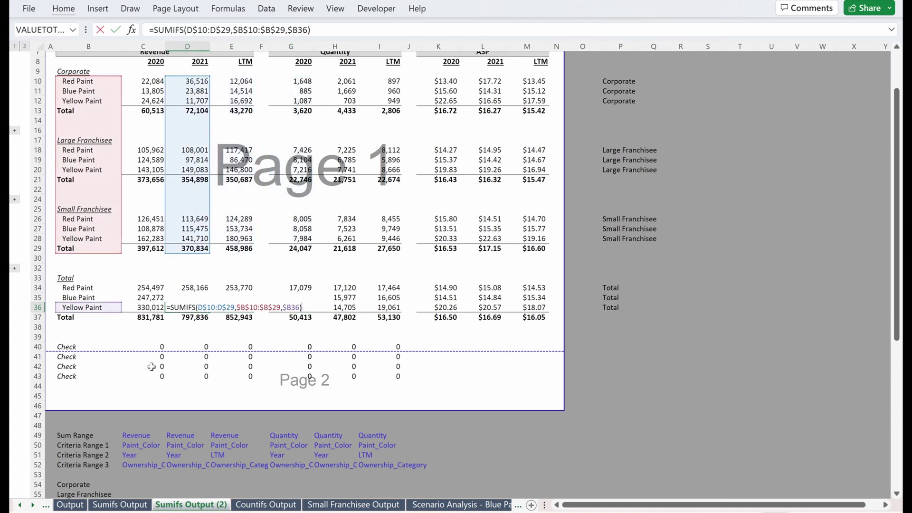
pyautogui.press('Escape')
pyautogui.press('Left')
pyautogui.press('F2')
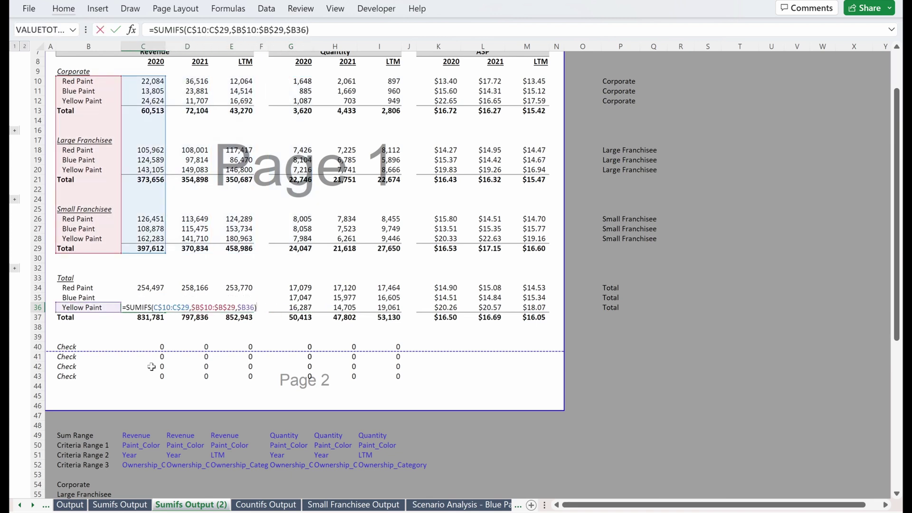
pyautogui.press('Escape')
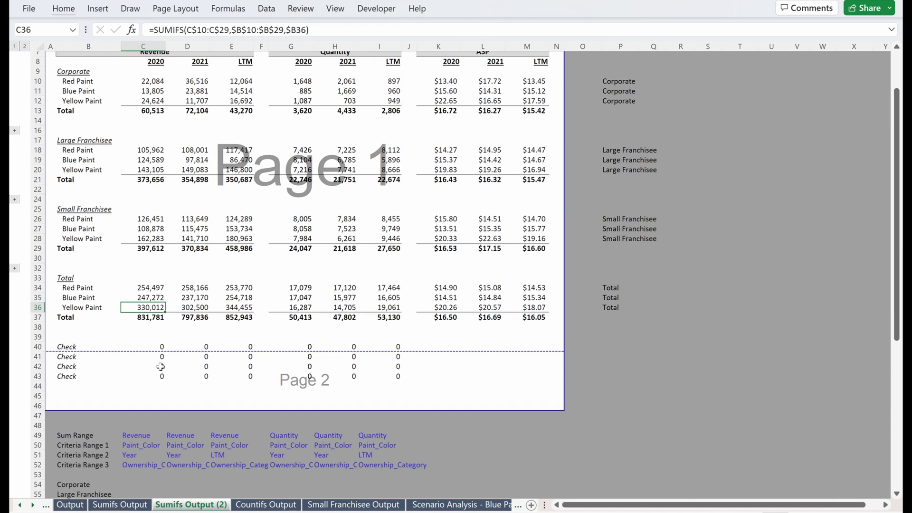
pyautogui.moveTo(181, 409); pyautogui.dragTo(209, 332)
pyautogui.scroll(2, 225, 307)
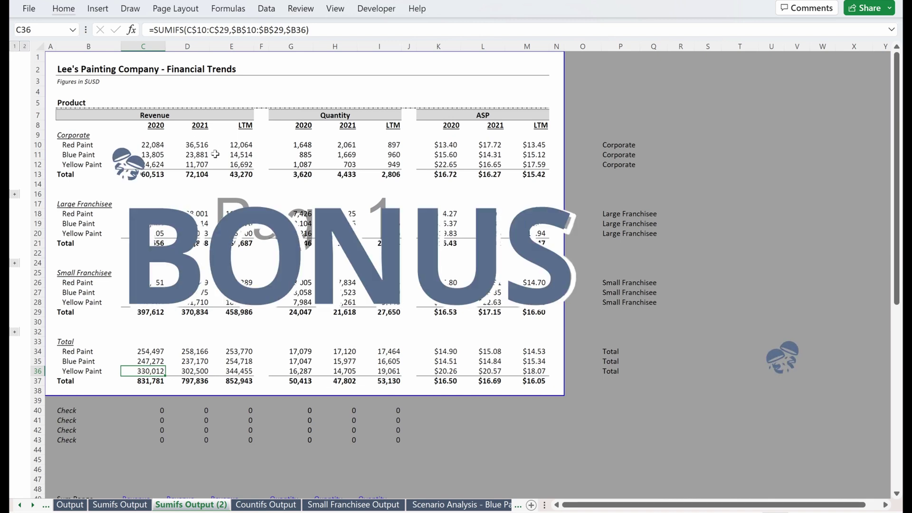
pyautogui.click(151, 144)
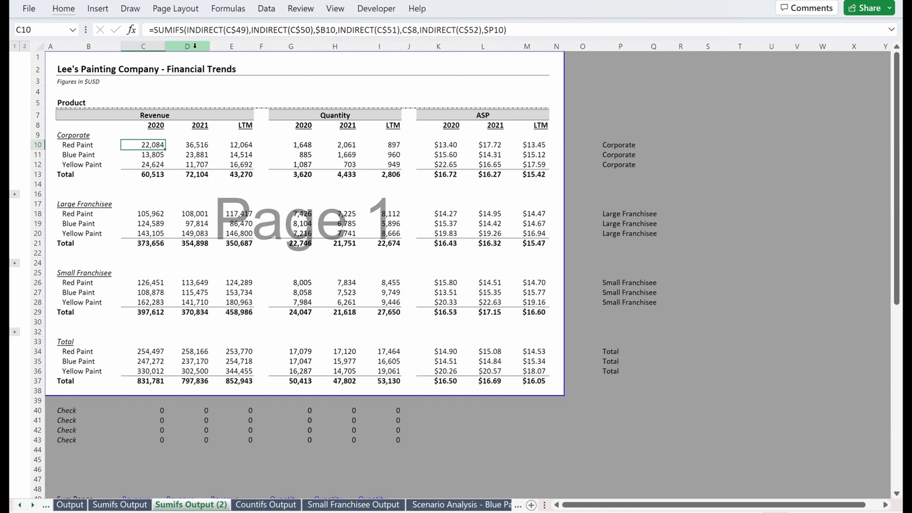
pyautogui.click(226, 10)
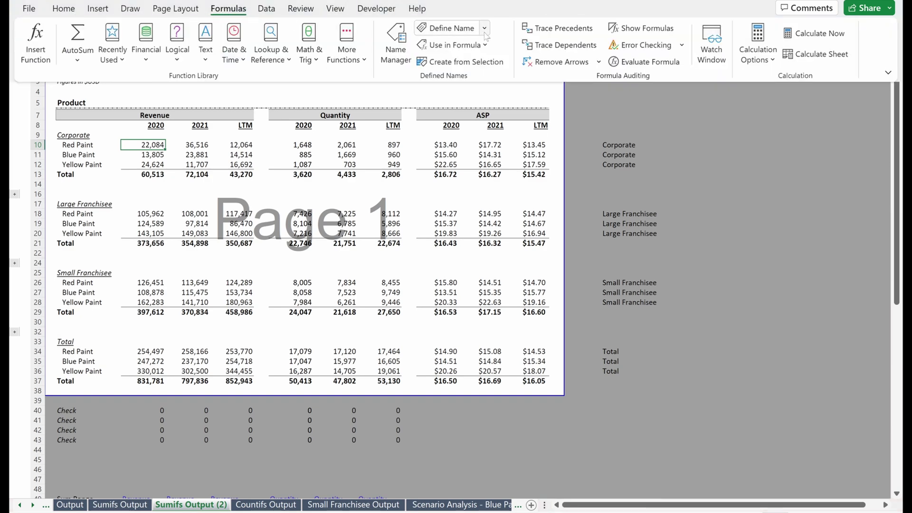
pyautogui.click(642, 62)
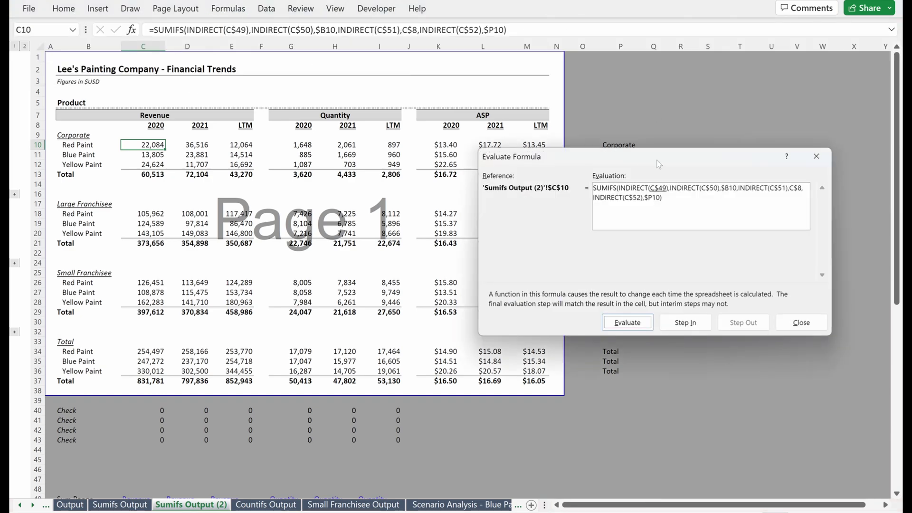
pyautogui.moveTo(649, 166); pyautogui.dragTo(357, 121)
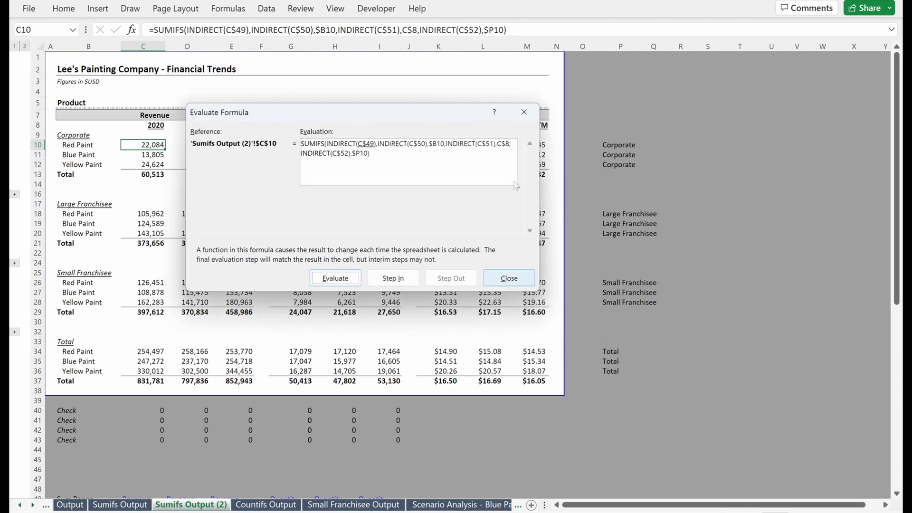
pyautogui.moveTo(463, 121); pyautogui.dragTo(467, 118)
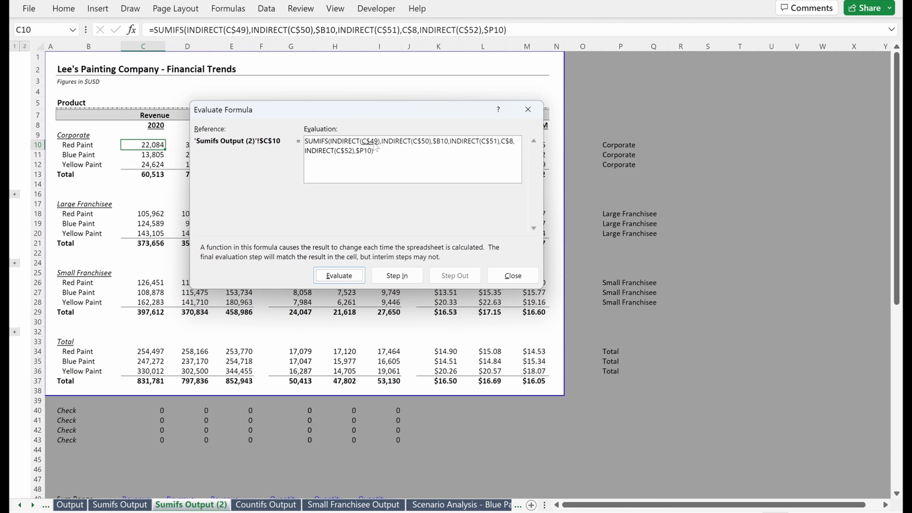
pyautogui.click(351, 276)
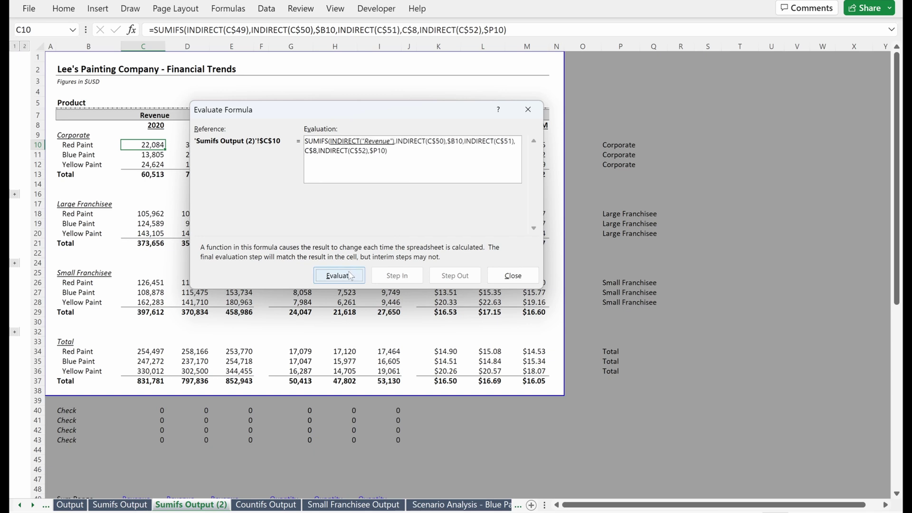
pyautogui.click(350, 276)
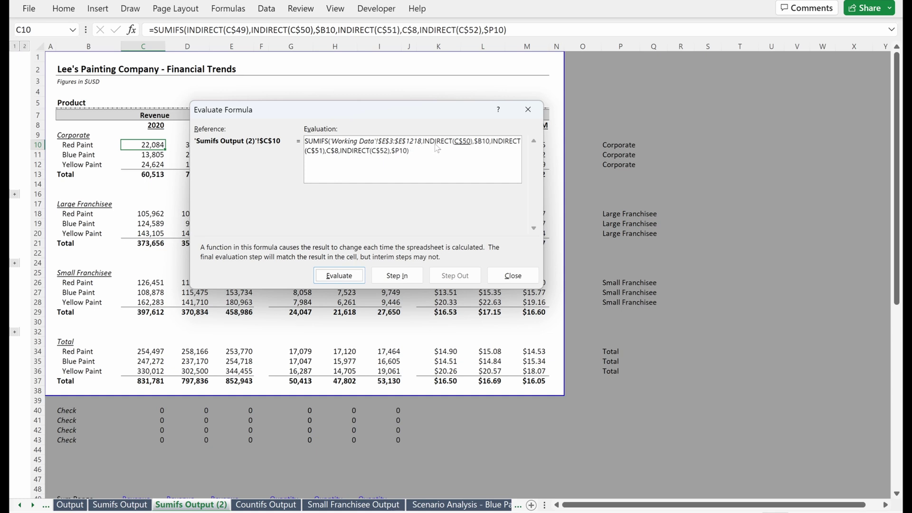
pyautogui.click(334, 277)
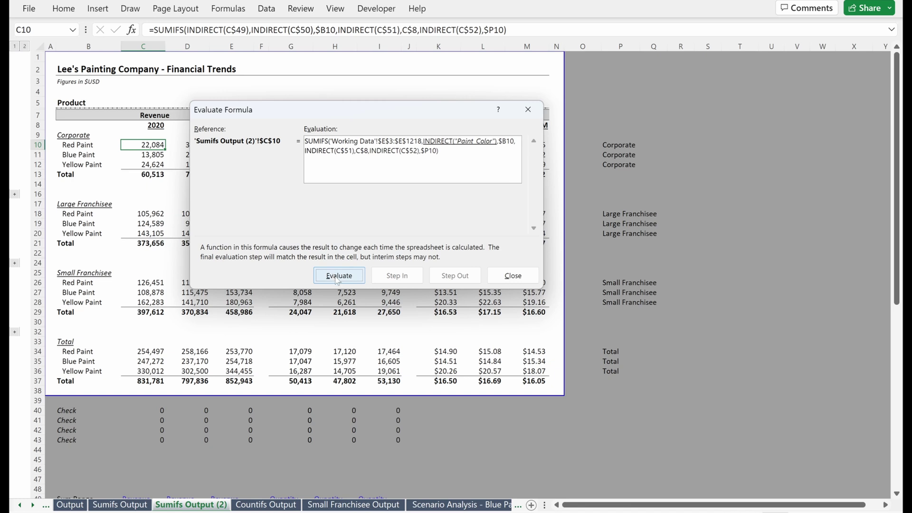
pyautogui.click(337, 278)
pyautogui.click(337, 278)
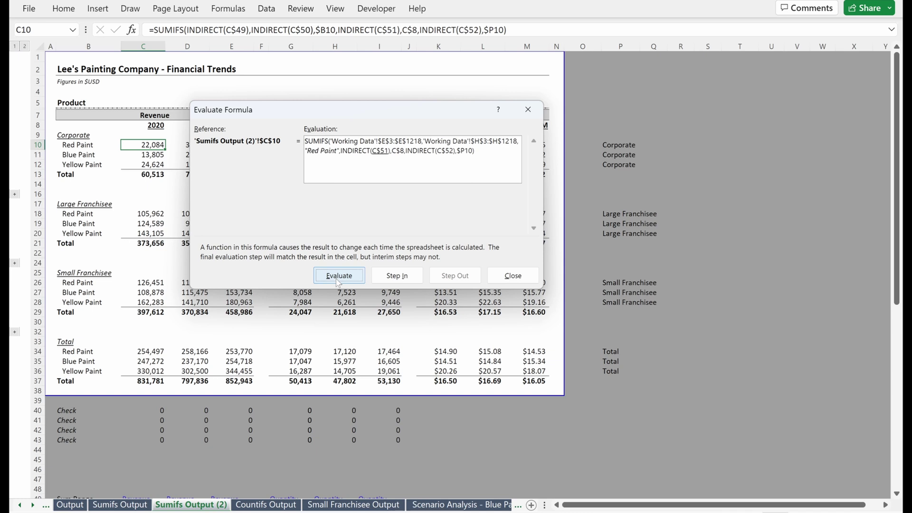
pyautogui.click(338, 282)
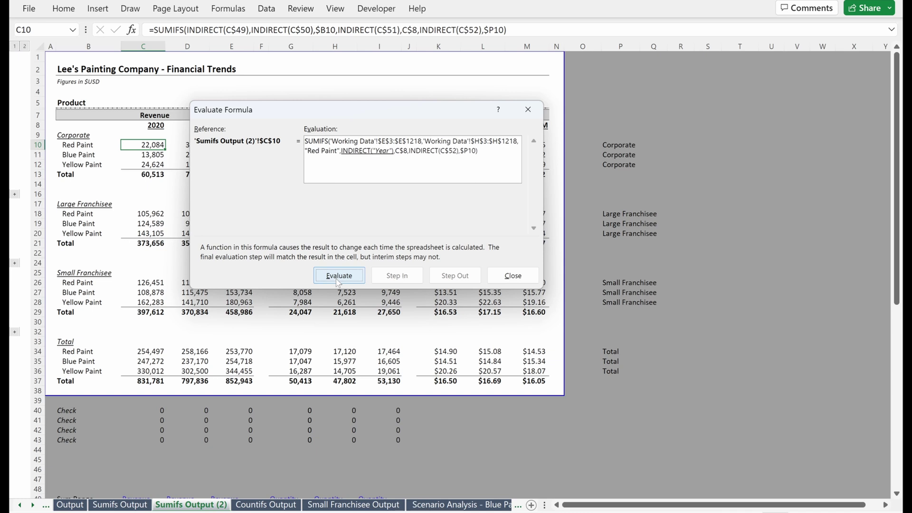
pyautogui.click(338, 283)
pyautogui.click(339, 282)
pyautogui.click(338, 282)
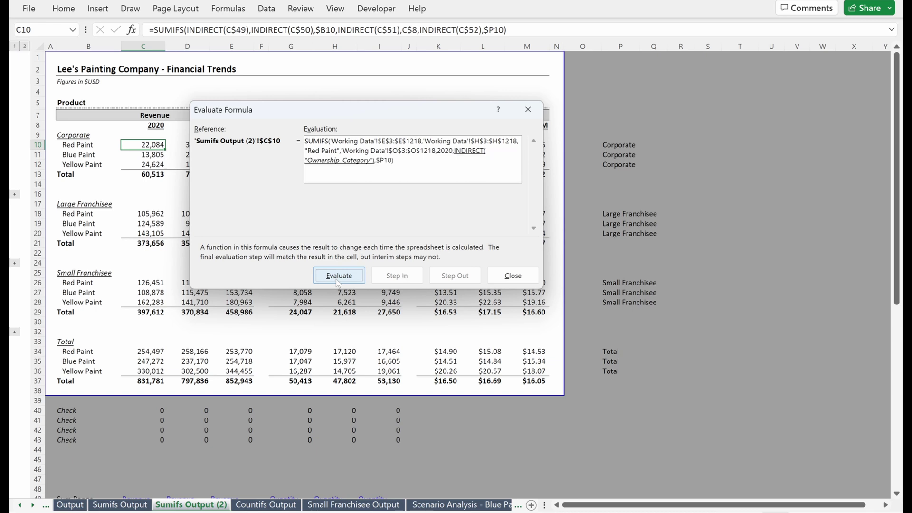
pyautogui.click(338, 282)
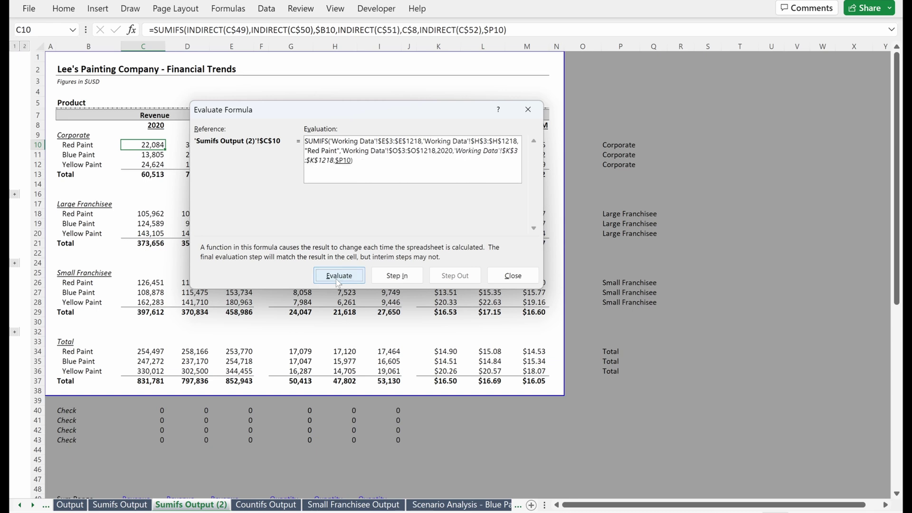
pyautogui.click(338, 282)
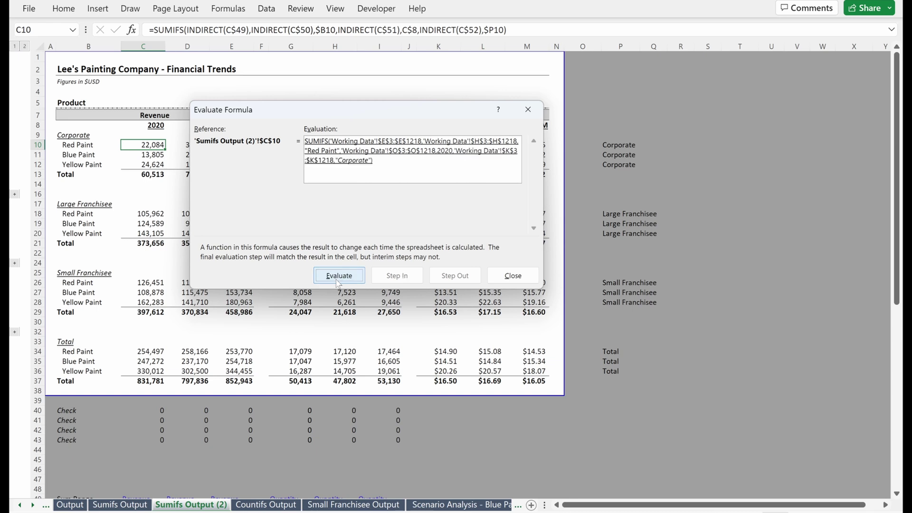
pyautogui.click(339, 282)
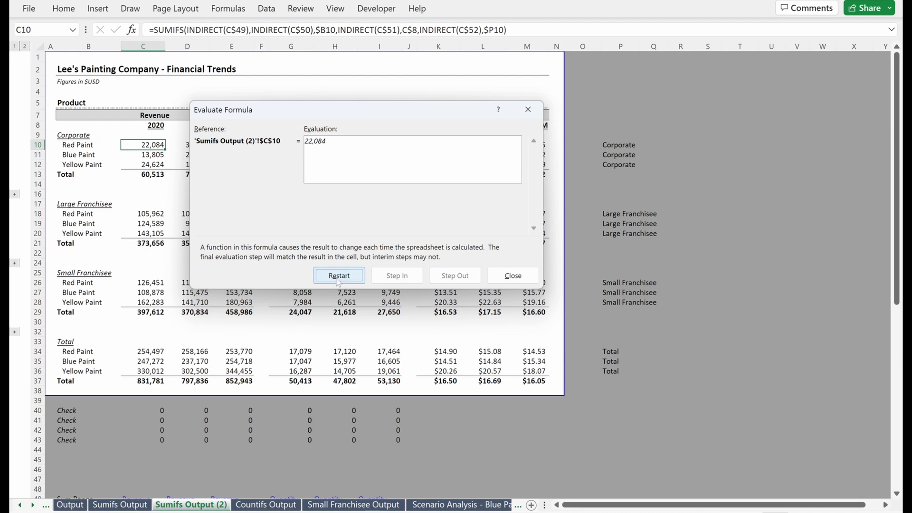
pyautogui.click(536, 112)
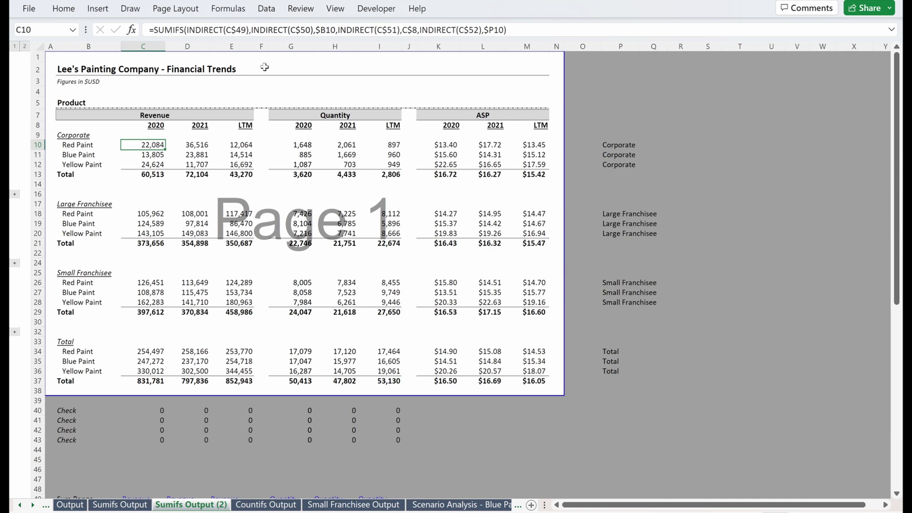
# Edit the criteria range name in C52, leaving it as the truncated Ownership_Categor
pyautogui.scroll(-6, 288, 121)
pyautogui.click(145, 339)
pyautogui.press('F2')
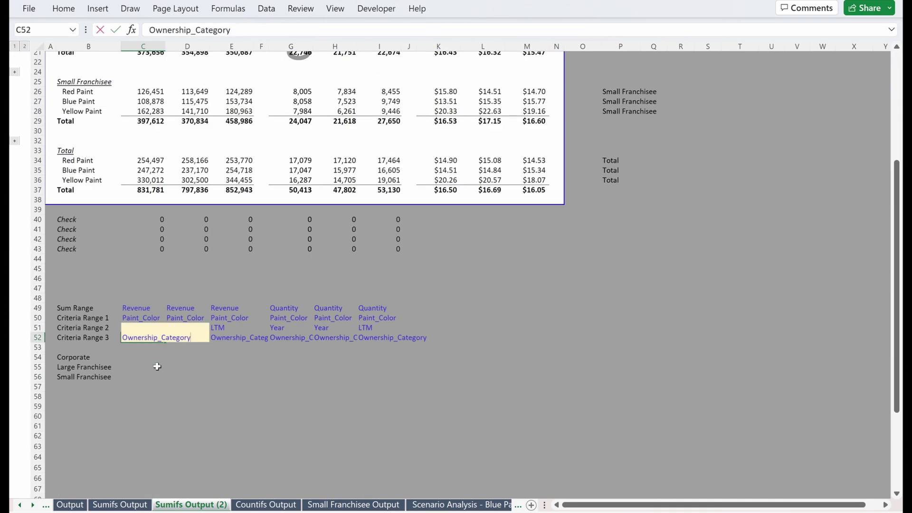
pyautogui.press('Return')
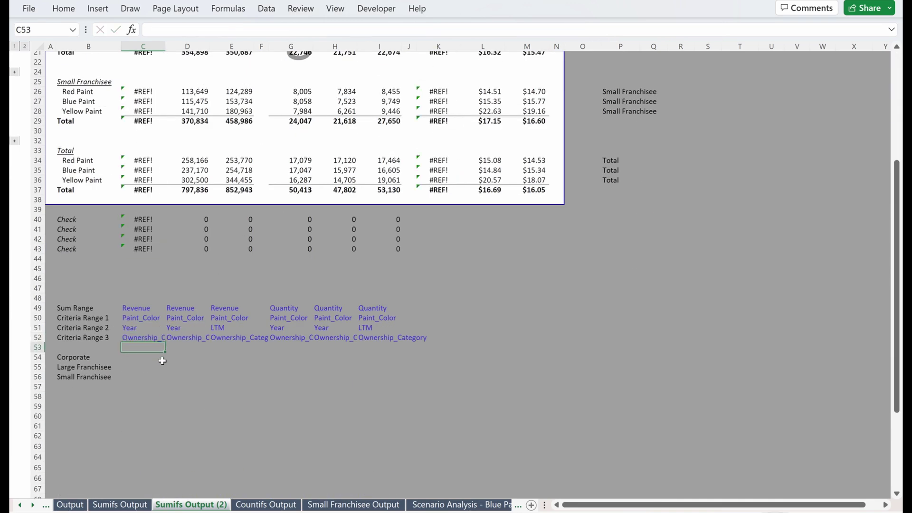
# Step through C10's SUMIFS with Evaluate Formula until Ownership_Categor resolves to #REF!
pyautogui.scroll(6, 157, 366)
pyautogui.click(145, 143)
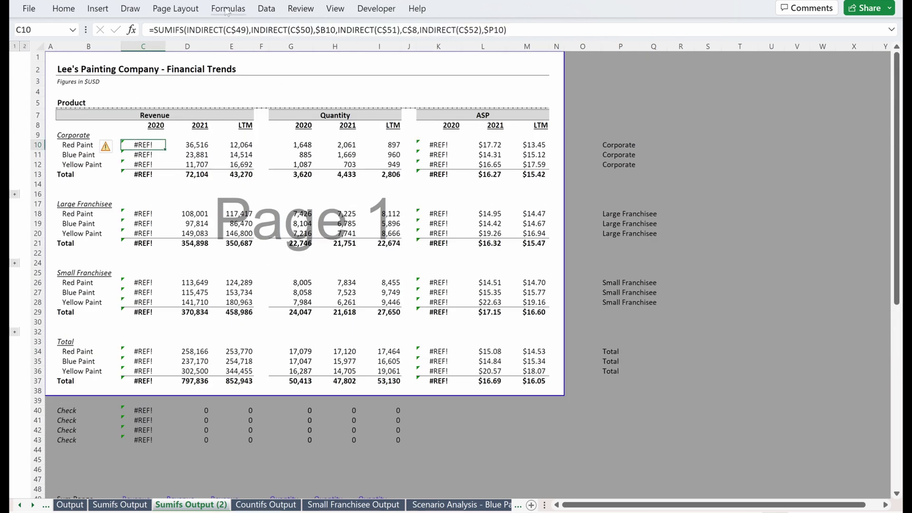
pyautogui.hotkey('alt', 'm')
pyautogui.press('v')
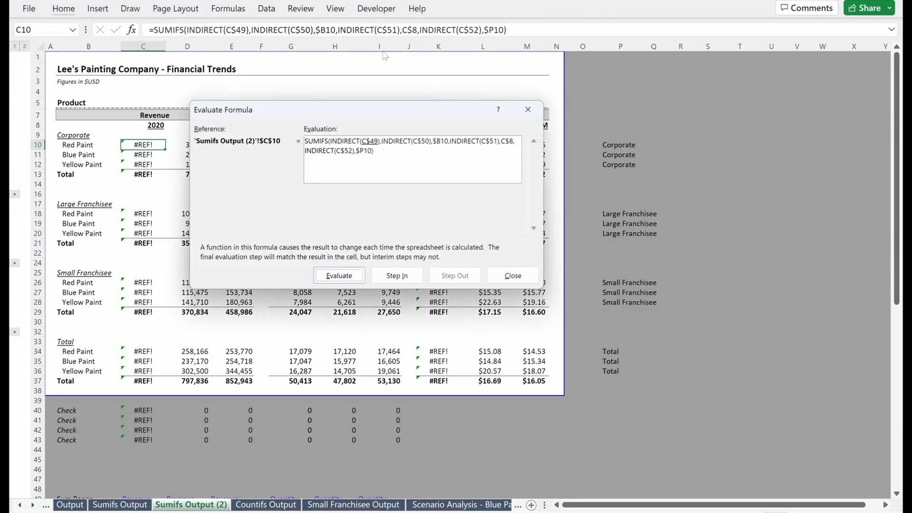
pyautogui.click(341, 275)
pyautogui.click(341, 275)
pyautogui.click(341, 275)
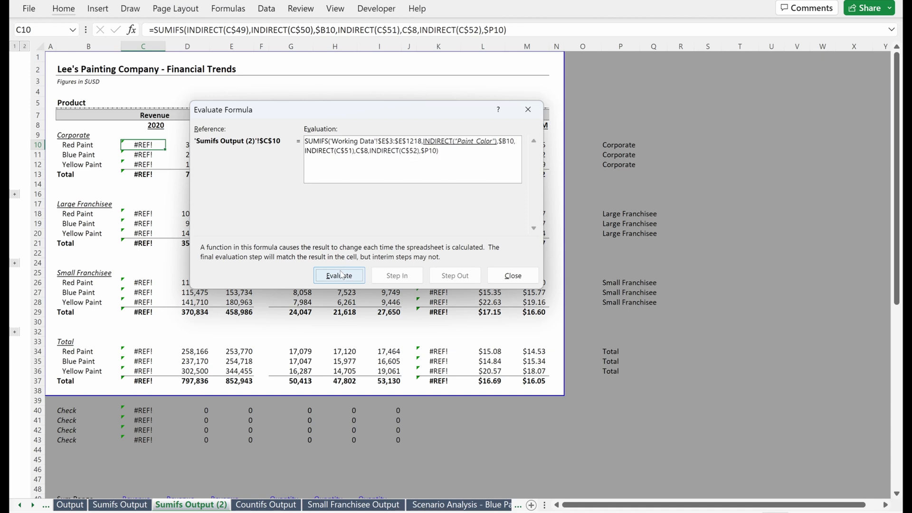
pyautogui.click(342, 276)
pyautogui.click(341, 275)
pyautogui.click(341, 275)
pyautogui.click(341, 276)
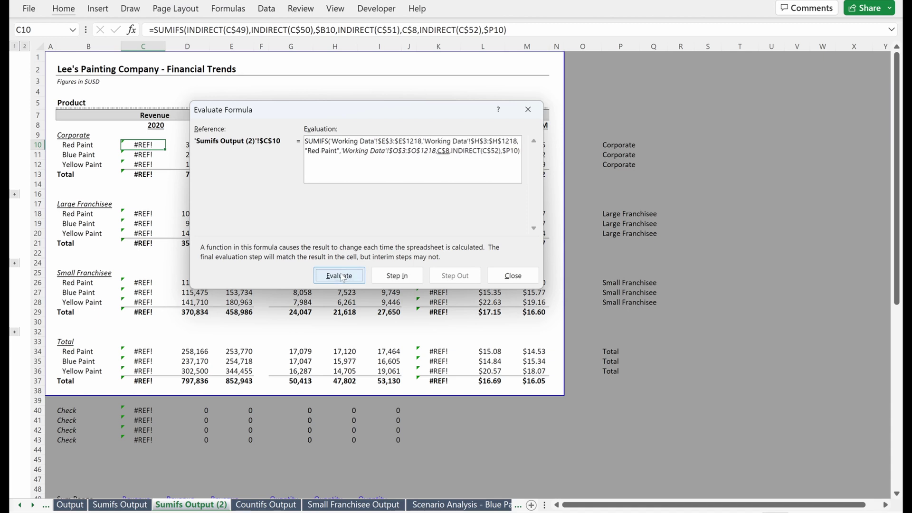
pyautogui.click(341, 276)
pyautogui.click(341, 276)
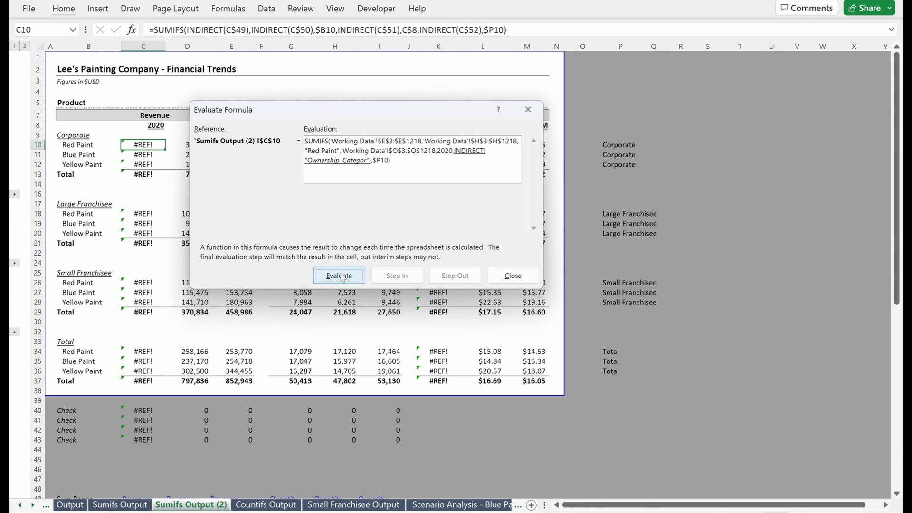
pyautogui.click(341, 276)
pyautogui.click(342, 276)
pyautogui.click(342, 277)
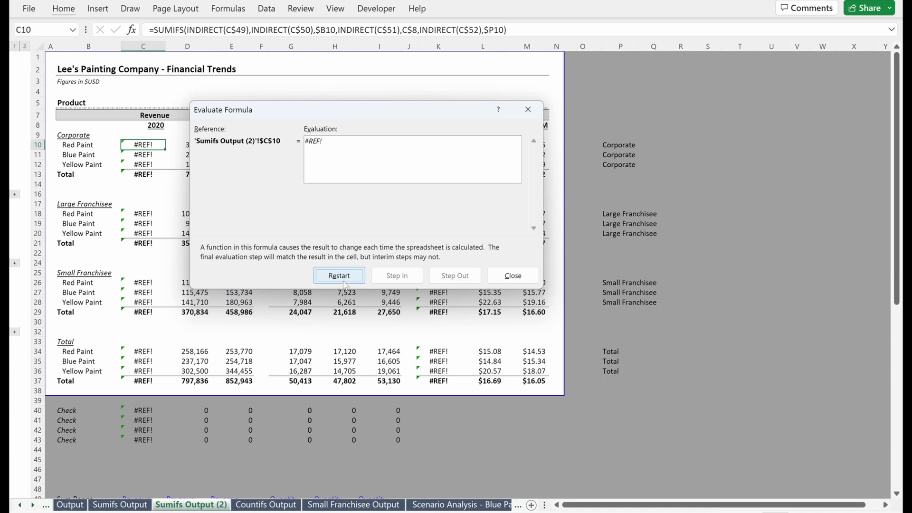
pyautogui.press('Escape')
pyautogui.scroll(-4, 252, 314)
# Restore C52's range name to Ownership_Category and confirm C10 now calculates instead of #REF!
pyautogui.click(146, 398)
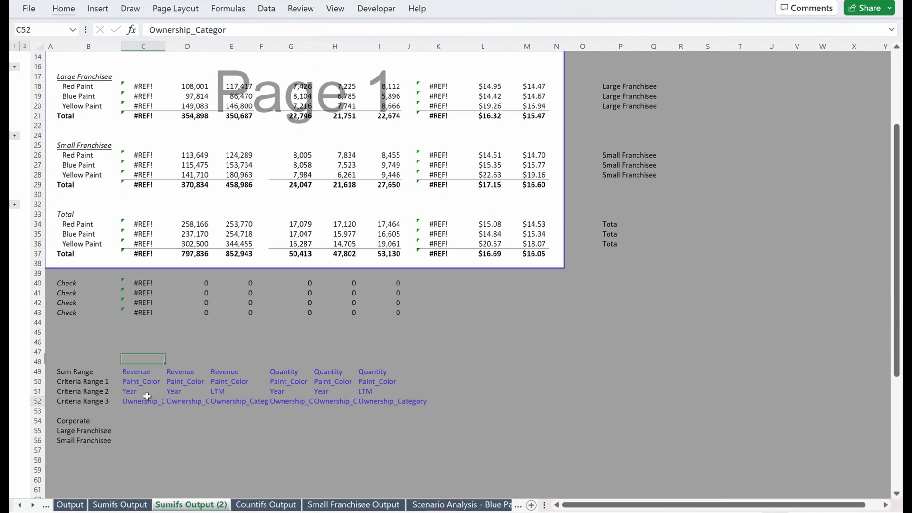
pyautogui.press('F2')
pyautogui.press('Return')
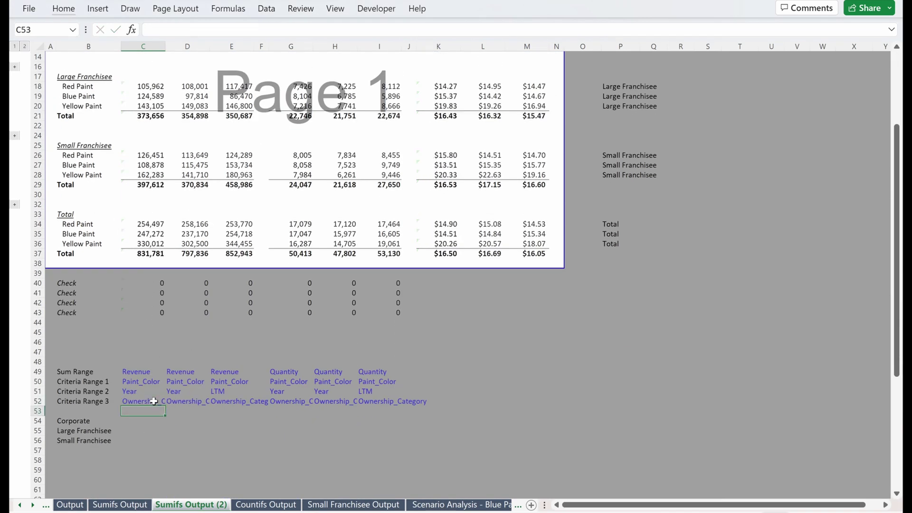
pyautogui.scroll(4, 161, 399)
pyautogui.click(157, 147)
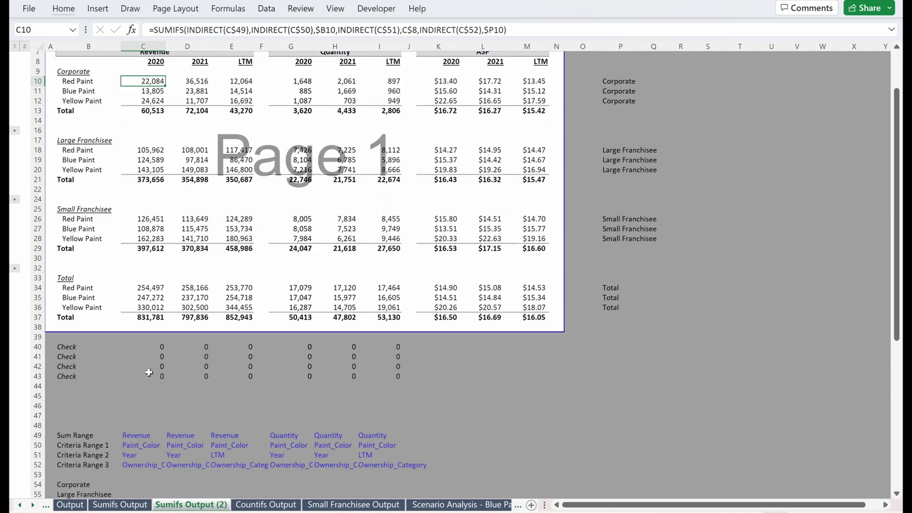
pyautogui.scroll(2, 148, 373)
pyautogui.click(228, 9)
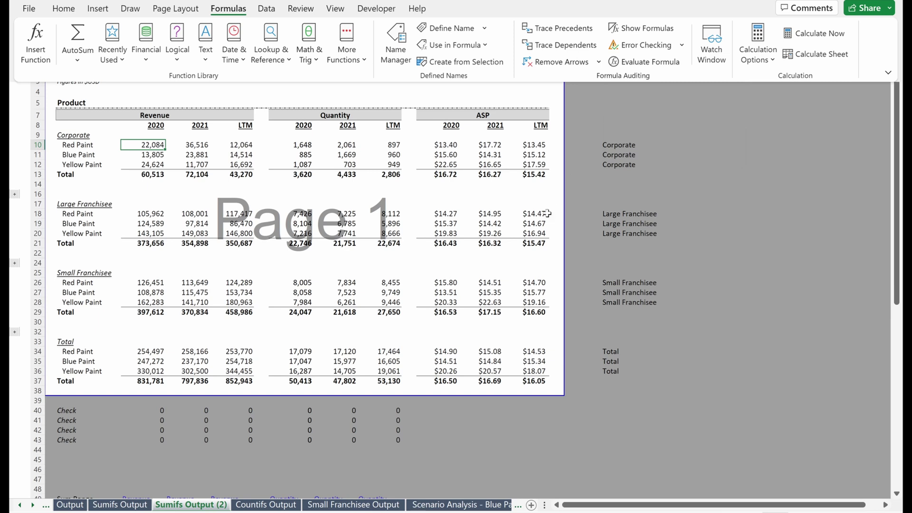
# Enter a bold, underlined 'Ownership Category' header in P9
pyautogui.click(617, 135)
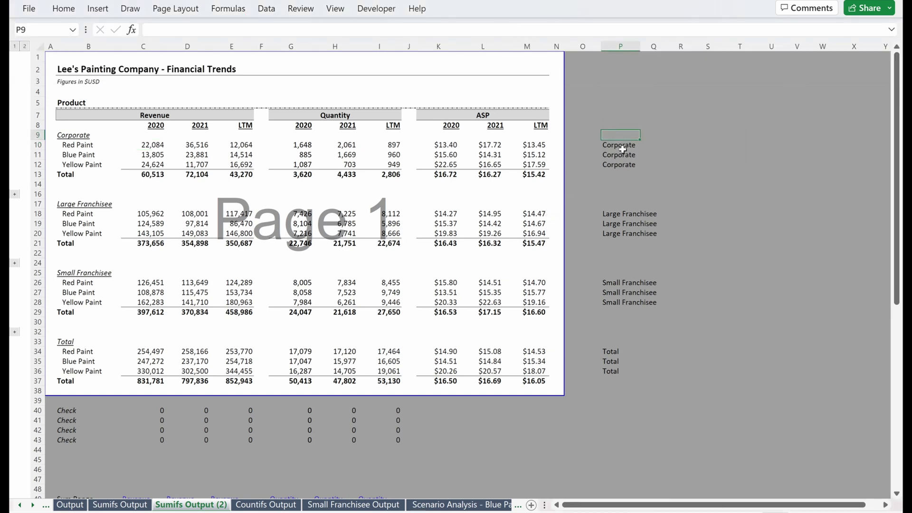
pyautogui.write('Ownership Cat')
pyautogui.press('BackSpace')
pyautogui.write('ategory')
pyautogui.hotkey('ctrl', 'Return')
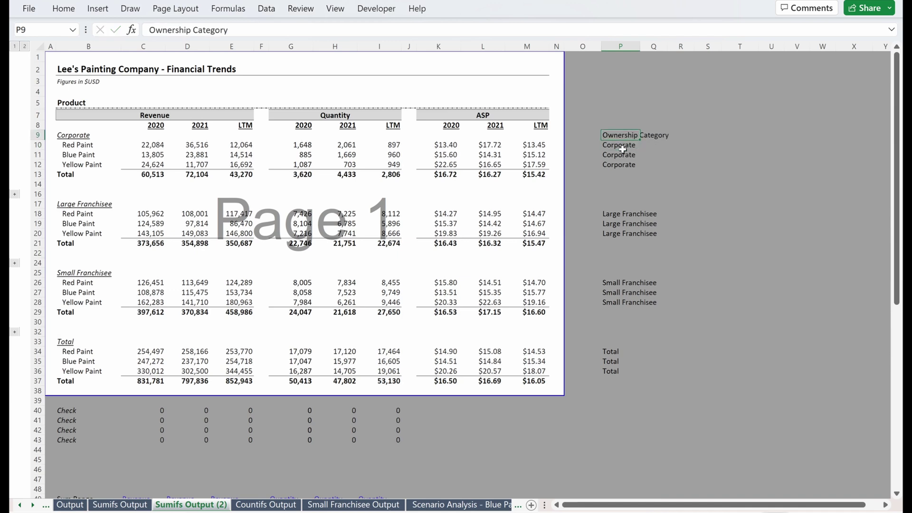
pyautogui.hotkey('ctrl', 'b')
pyautogui.hotkey('ctrl', 'u')
# AutoFit column P and put an outline border around P9:P36
pyautogui.hotkey('shift', 'Down')
pyautogui.hotkey('shift', 'Down')
pyautogui.hotkey('shift', 'Down')
pyautogui.hotkey('shift', 'Down')
pyautogui.hotkey('shift', 'Down')
pyautogui.hotkey('shift', 'Down')
pyautogui.hotkey('shift', 'Down')
pyautogui.hotkey('shift', 'Down')
pyautogui.hotkey('shift', 'Down')
pyautogui.hotkey('shift', 'Down')
pyautogui.hotkey('shift', 'Down')
pyautogui.hotkey('shift', 'Down')
pyautogui.hotkey('shift', 'Down')
pyautogui.hotkey('shift', 'Down')
pyautogui.hotkey('shift', 'Down')
pyautogui.hotkey('shift', 'Down')
pyautogui.hotkey('shift', 'Down')
pyautogui.hotkey('shift', 'Down')
pyautogui.hotkey('shift', 'Down')
pyautogui.hotkey('shift', 'Down')
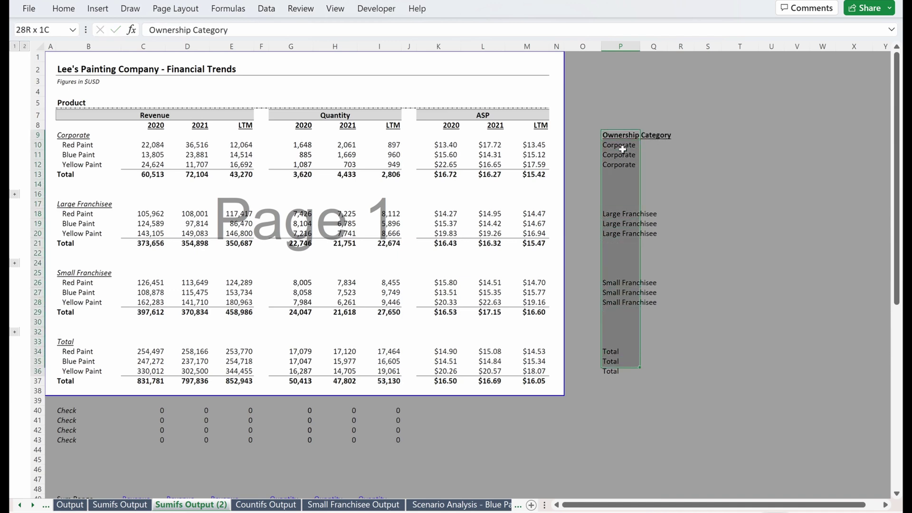
pyautogui.hotkey('alt', 'h')
pyautogui.press('o')
pyautogui.press('i')
pyautogui.hotkey('ctrl', 'shift', '7')
pyautogui.click(714, 253)
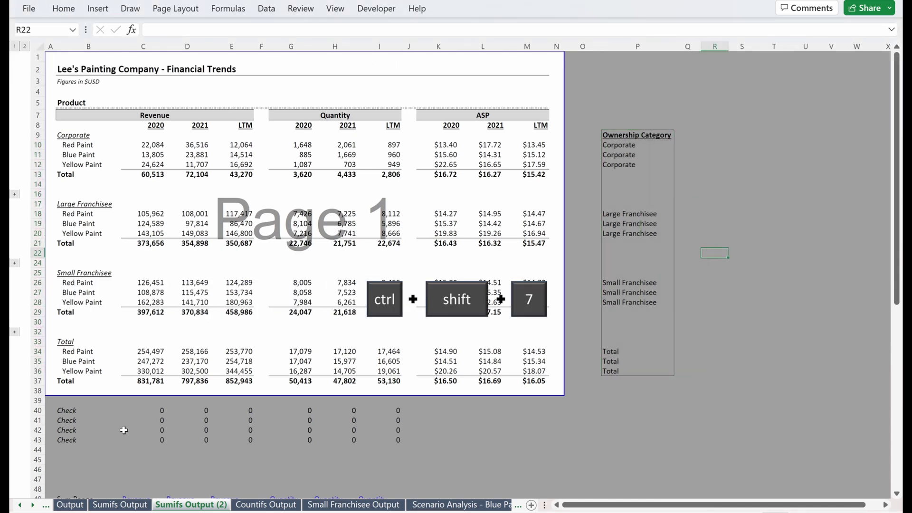
pyautogui.moveTo(68, 411); pyautogui.dragTo(397, 439)
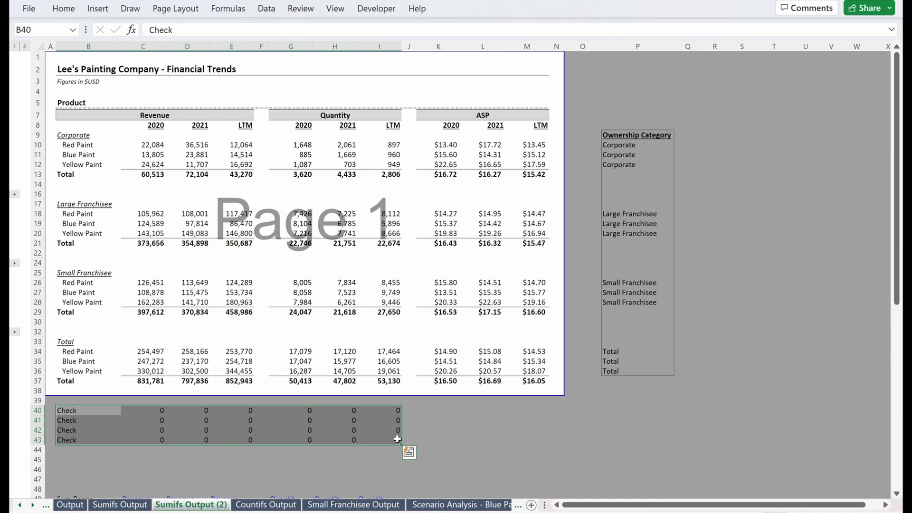
# Italicise the Check rows B40:I43, group them by rows, and hide the group
pyautogui.hotkey('ctrl', 'i')
pyautogui.hotkey('shift', 'alt', 'Right')
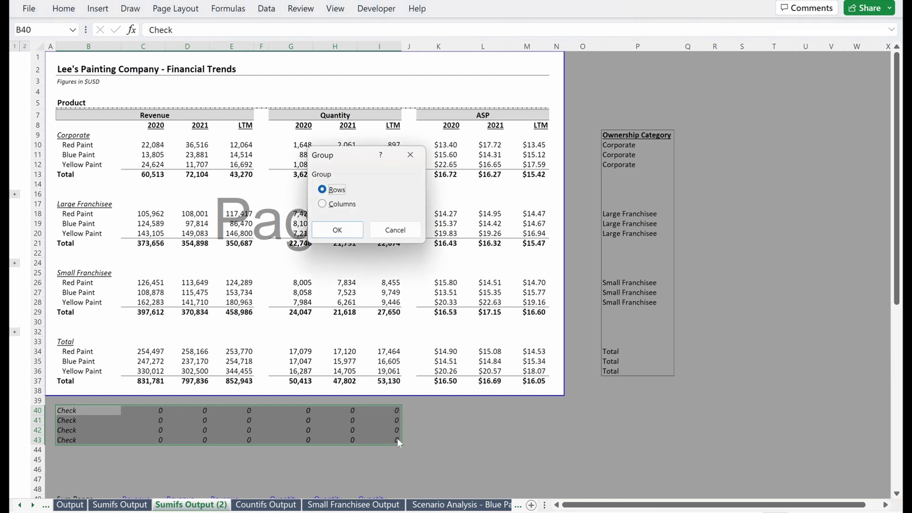
pyautogui.press('Return')
pyautogui.hotkey('alt', 'a')
pyautogui.press('h')
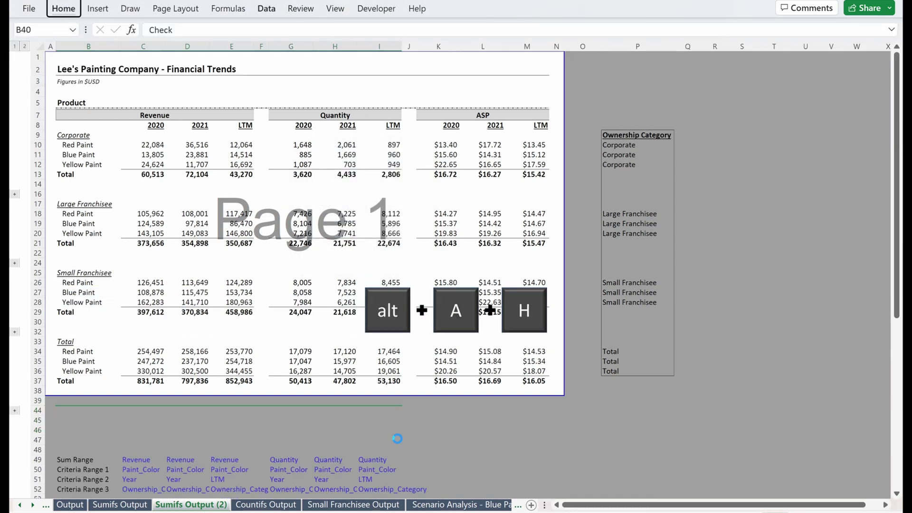
# Add a Named References heading in B48 with a dash-dot-dot bottom border
pyautogui.click(186, 437)
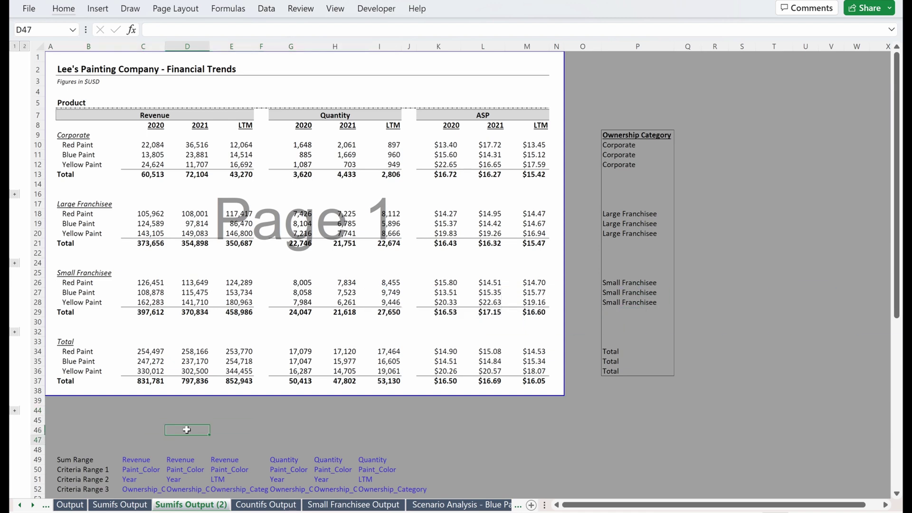
pyautogui.press('Down')
pyautogui.press('Left')
pyautogui.press('Left')
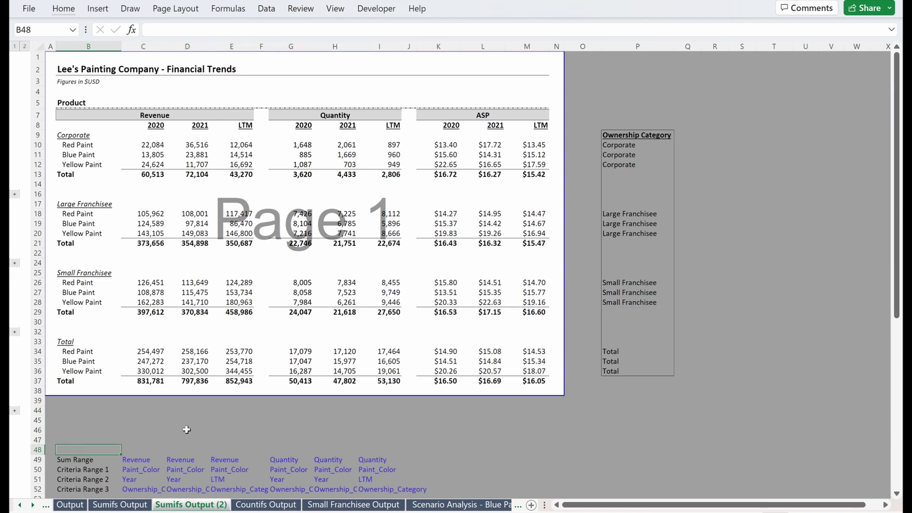
pyautogui.write('Namer')
pyautogui.write(' References')
pyautogui.hotkey('ctrl', 'Return')
pyautogui.hotkey('shift', 'Right')
pyautogui.hotkey('shift', 'Right')
pyautogui.hotkey('shift', 'Right')
pyautogui.hotkey('shift', 'Right')
pyautogui.hotkey('shift', 'Right')
pyautogui.hotkey('shift', 'Right')
pyautogui.hotkey('shift', 'Right')
pyautogui.hotkey('shift', 'Right')
pyautogui.hotkey('shift', 'Right')
pyautogui.hotkey('shift', 'Right')
pyautogui.hotkey('shift', 'Right')
pyautogui.hotkey('shift', 'Right')
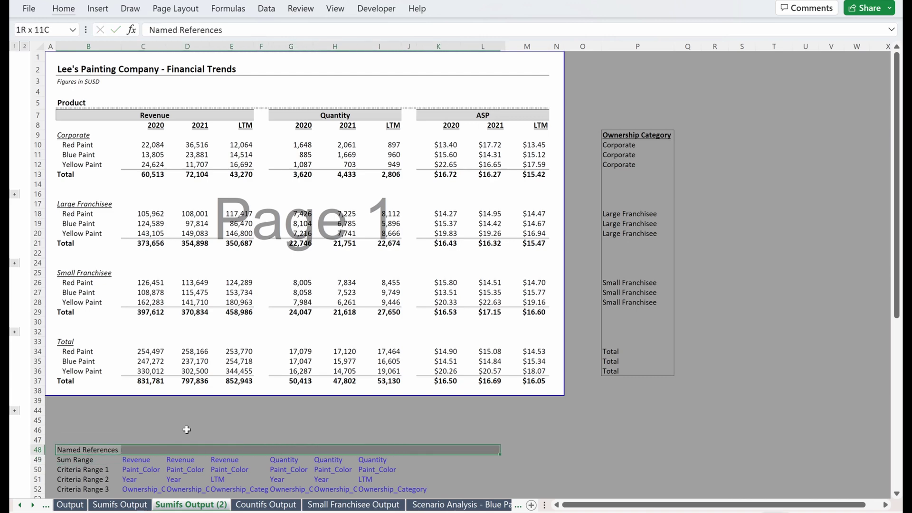
pyautogui.hotkey('ctrl', '1')
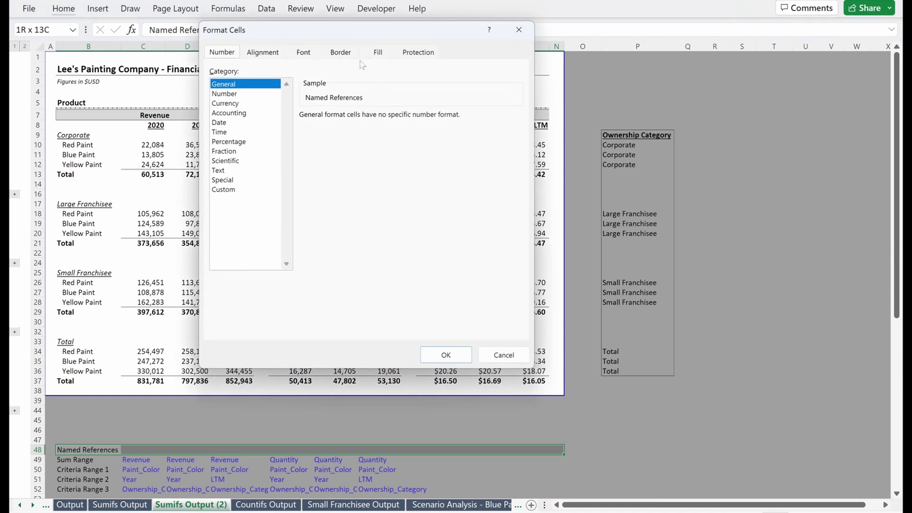
pyautogui.click(348, 53)
pyautogui.click(278, 100)
pyautogui.click(319, 204)
pyautogui.click(446, 355)
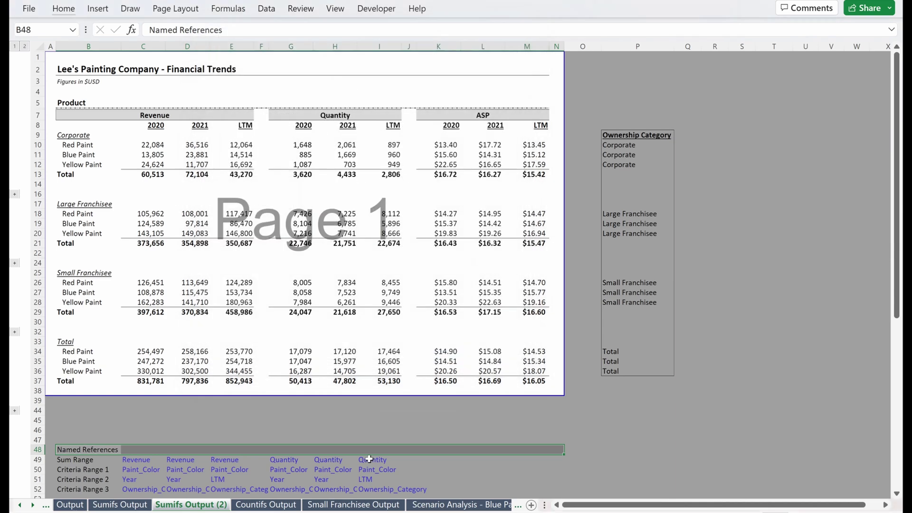
# Make the Named References heading bold and italic
pyautogui.click(369, 430)
pyautogui.scroll(-6, 369, 430)
pyautogui.click(82, 259)
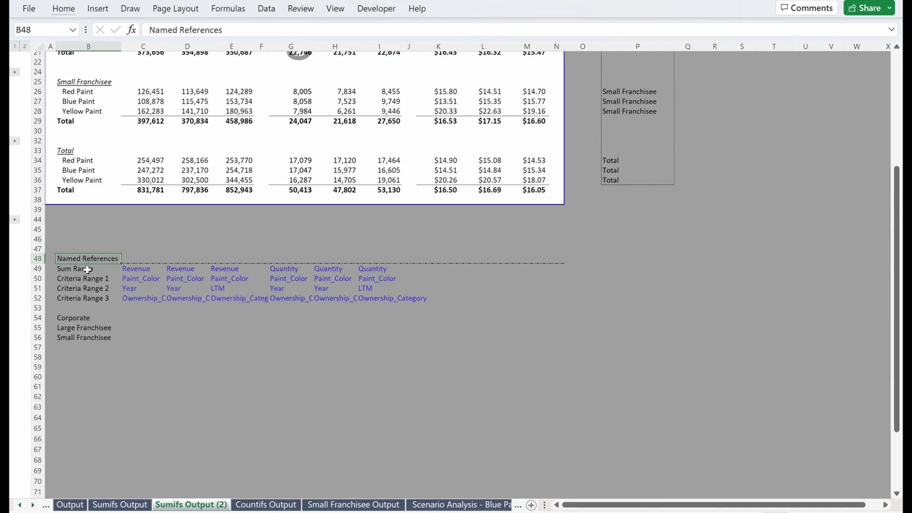
pyautogui.hotkey('ctrl', 'b')
pyautogui.hotkey('ctrl', 'i')
# Delete the leftover label rows 54-56 and the empty rows 45-47
pyautogui.click(89, 318)
pyautogui.hotkey('shift', 'space')
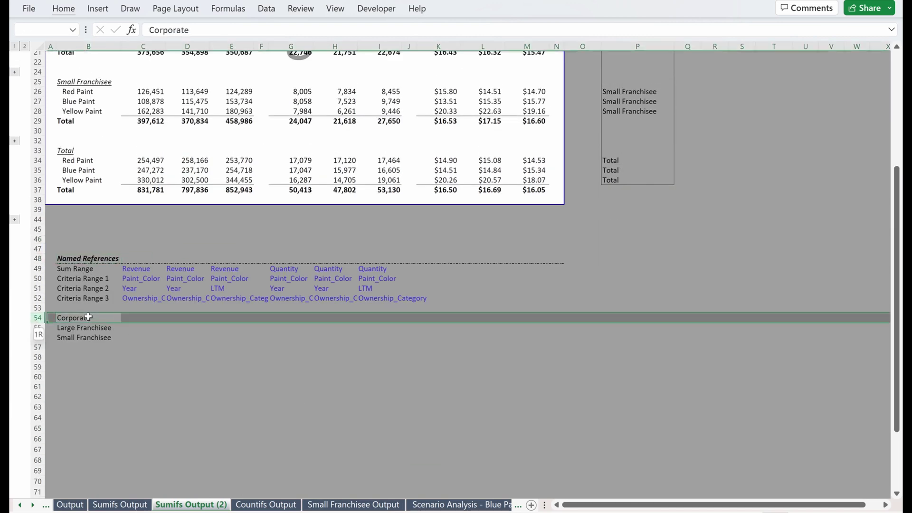
pyautogui.hotkey('shift', 'Down')
pyautogui.hotkey('shift', 'Down')
pyautogui.press('Up')
pyautogui.press('Up')
pyautogui.press('Up')
pyautogui.press('Up')
pyautogui.press('Up')
pyautogui.press('Up')
pyautogui.press('Up')
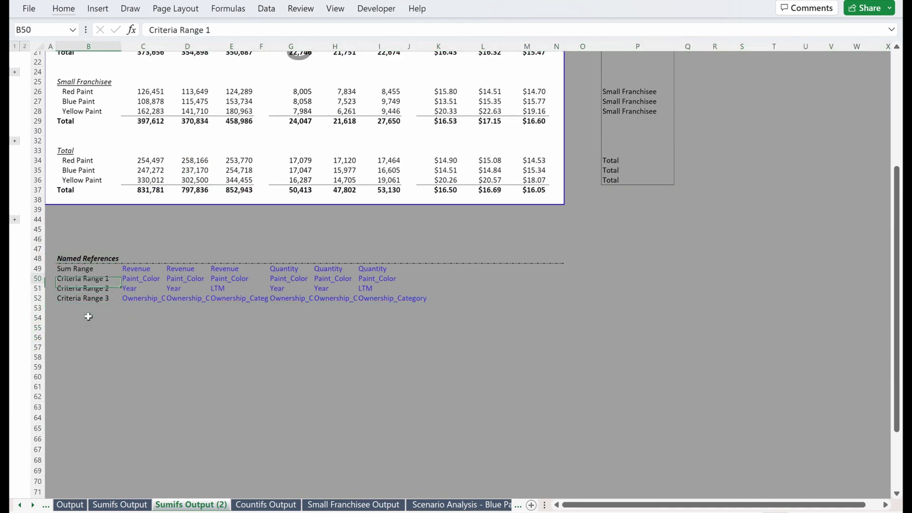
pyautogui.hotkey('shift', 'space')
pyautogui.hotkey('shift', 'Up')
pyautogui.hotkey('shift', 'Up')
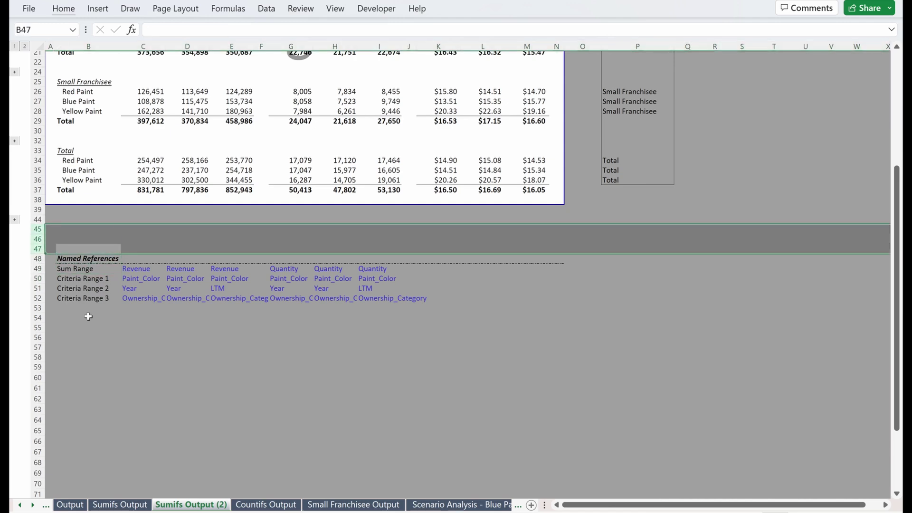
pyautogui.hotkey('ctrl', '-')
pyautogui.scroll(7, 88, 316)
# Replace the 'Product' heading in B5 with 'Franchisee Type and Paint Color'
pyautogui.click(95, 102)
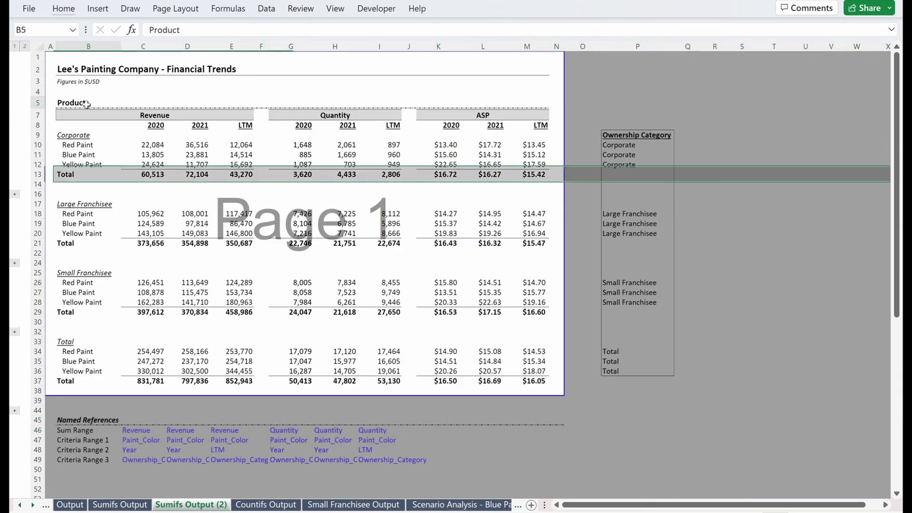
pyautogui.write('Customer')
pyautogui.press('BackSpace')
pyautogui.press('BackSpace')
pyautogui.press('BackSpace')
pyautogui.write('mer')
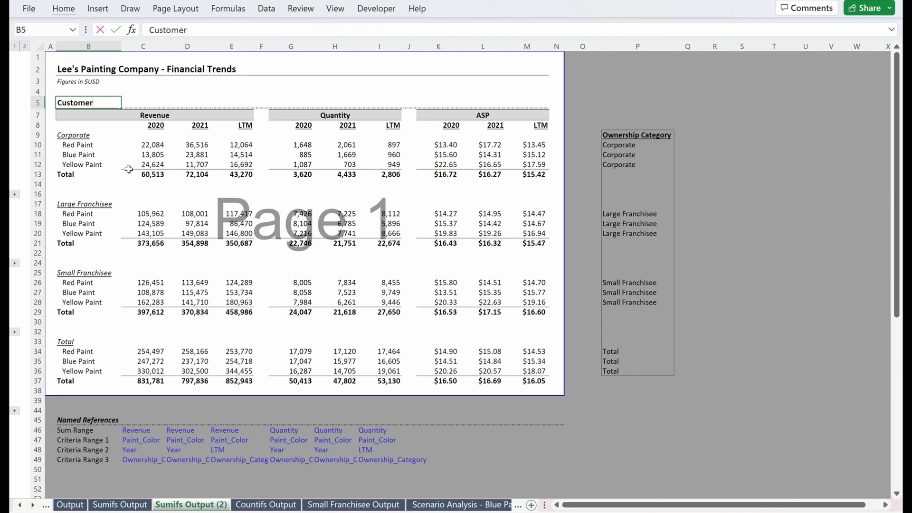
pyautogui.write(' T')
pyautogui.press('Escape')
pyautogui.write('Franchi')
pyautogui.write('see Type and Prod')
pyautogui.press('BackSpace')
pyautogui.press('BackSpace')
pyautogui.press('BackSpace')
pyautogui.write('aint Co')
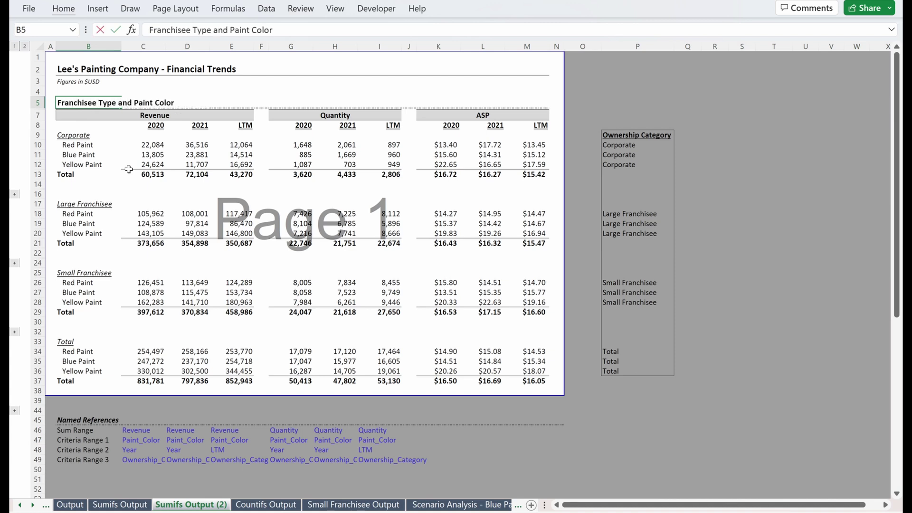
pyautogui.write('lor')
pyautogui.press('Return')
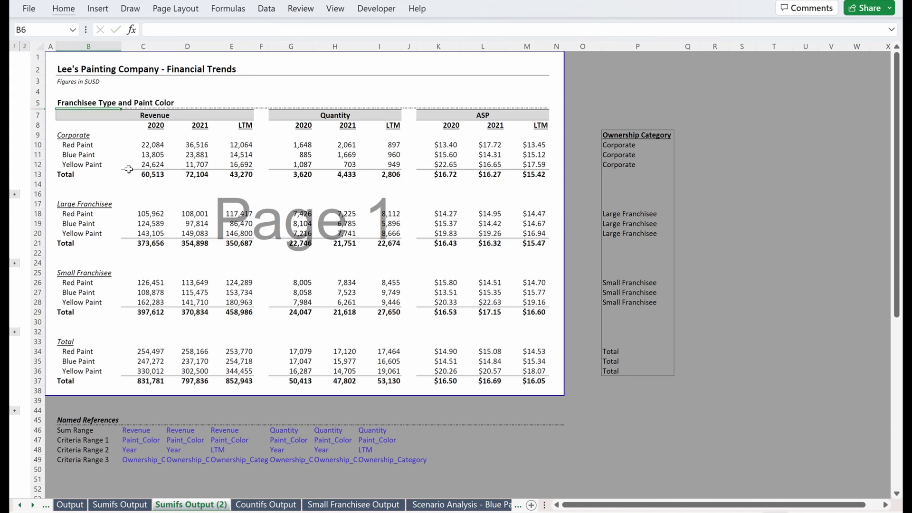
pyautogui.click(195, 154)
pyautogui.click(304, 154)
pyautogui.click(390, 155)
pyautogui.click(449, 216)
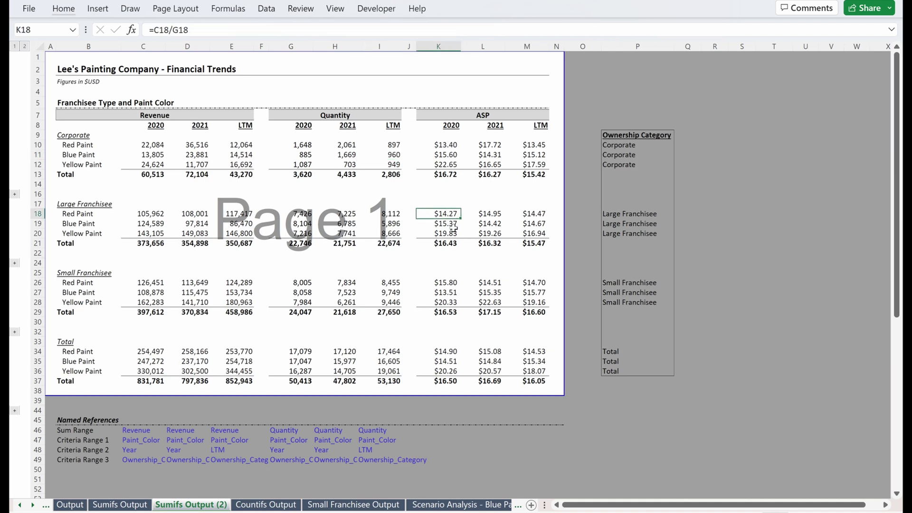
pyautogui.doubleClick(449, 216)
pyautogui.click(449, 282)
pyautogui.doubleClick(449, 282)
pyautogui.press('Escape')
pyautogui.doubleClick(449, 361)
pyautogui.press('Escape')
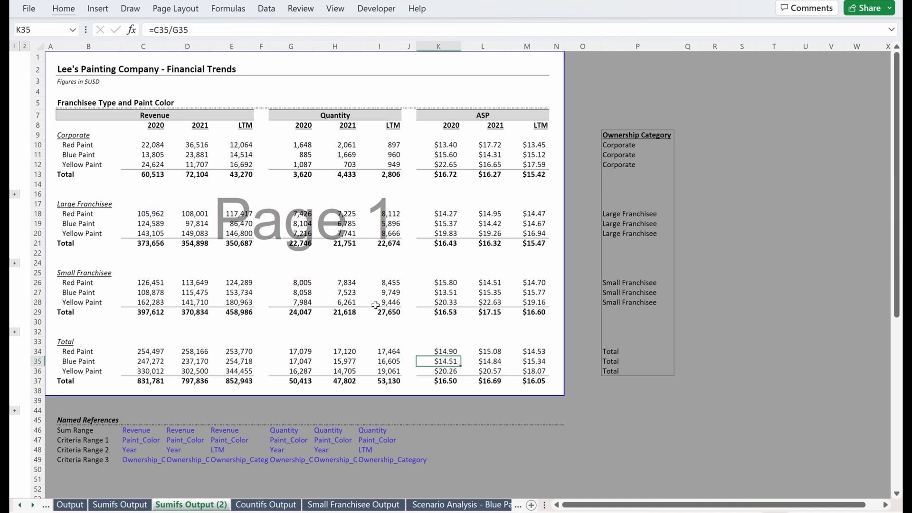